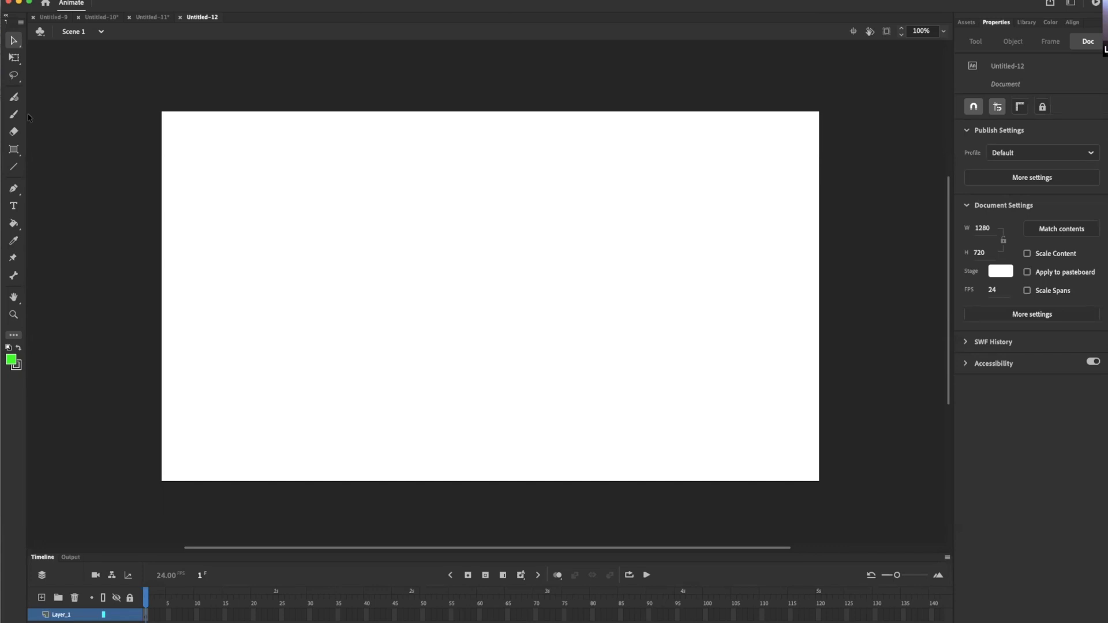
- Draw a rectangle about 287 by 154 px with green fill and dark stroke, slightly left of the stage's centre
left_click(14, 149)
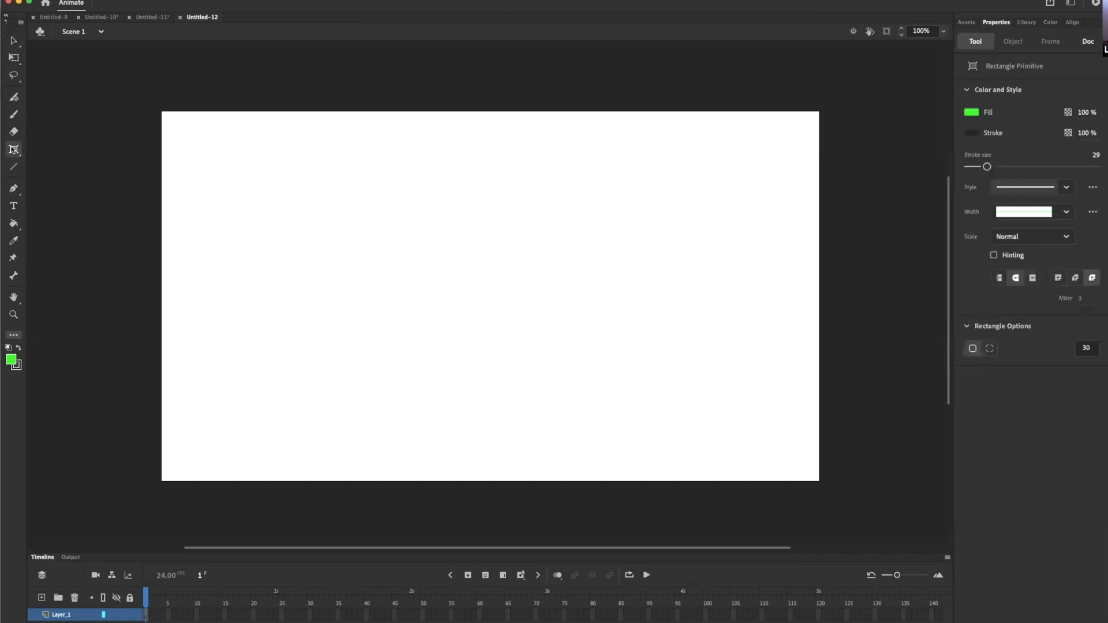
left_click(50, 149)
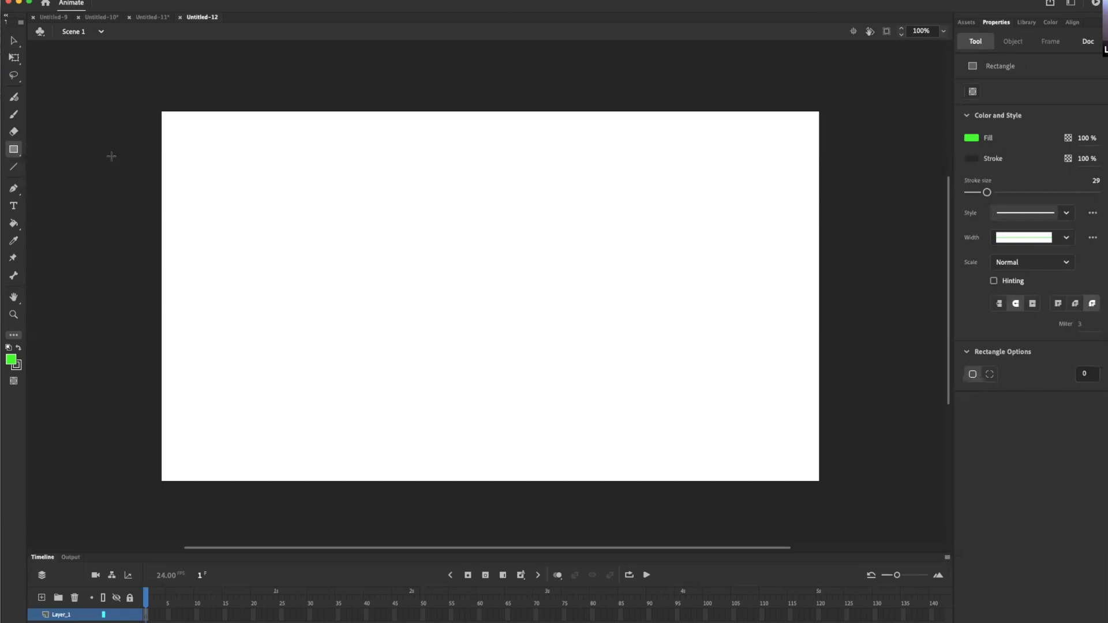
mouse_move(374, 233)
left_mouse_down()
mouse_move(484, 299)
mouse_move(494, 329)
mouse_move(520, 314)
left_mouse_up()
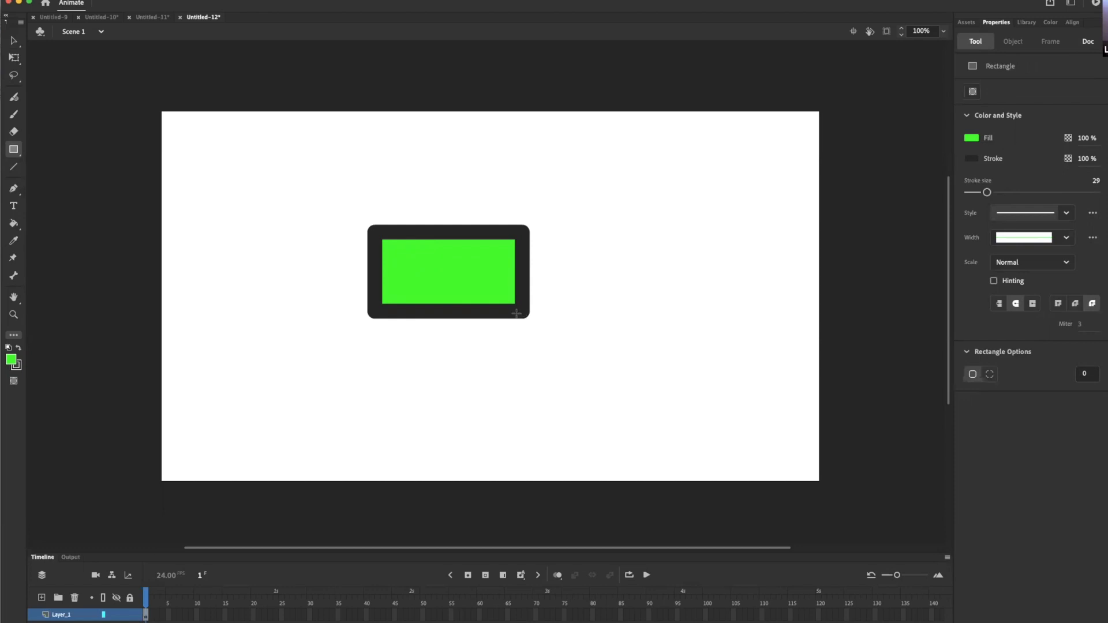
- Select the rectangle's fill and outline together and set the stroke size to 37
left_click(12, 41)
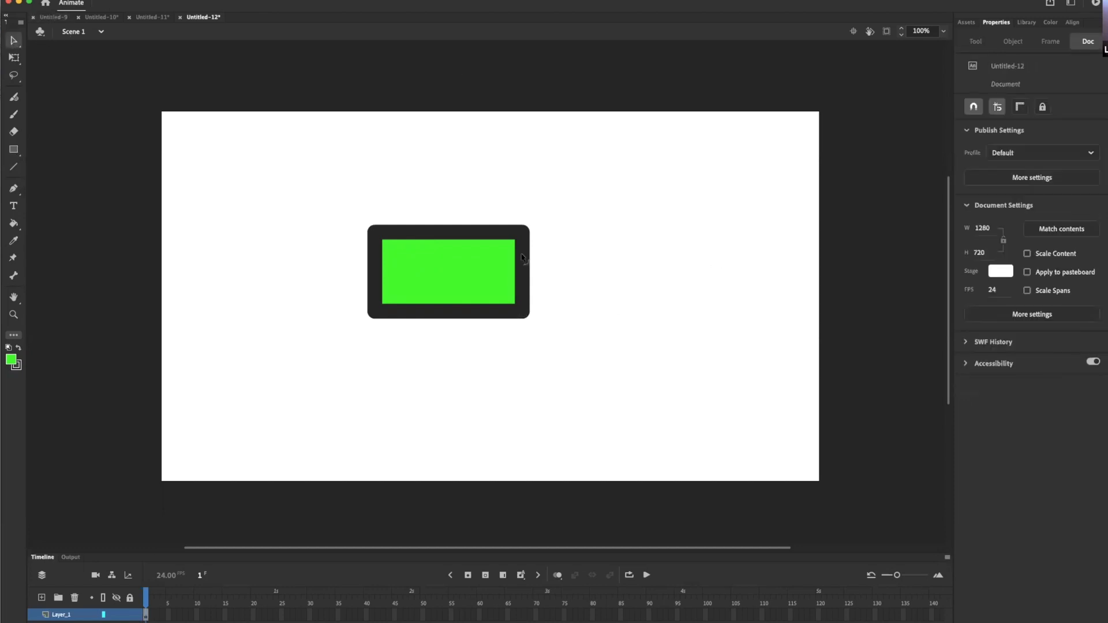
left_click(472, 263)
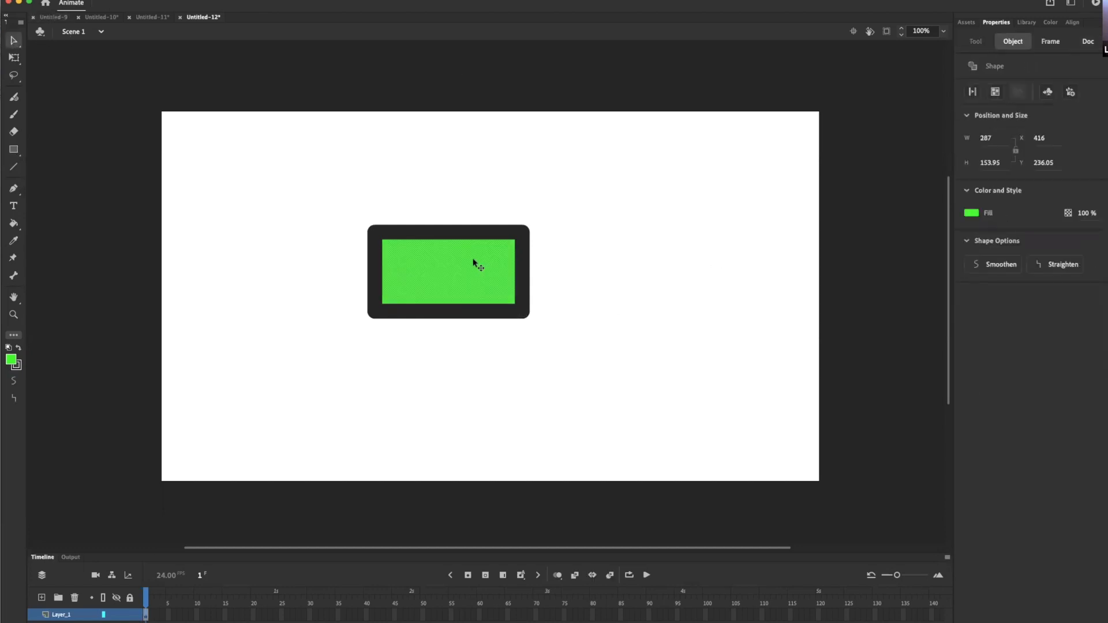
left_click_drag(237, 165, 668, 436)
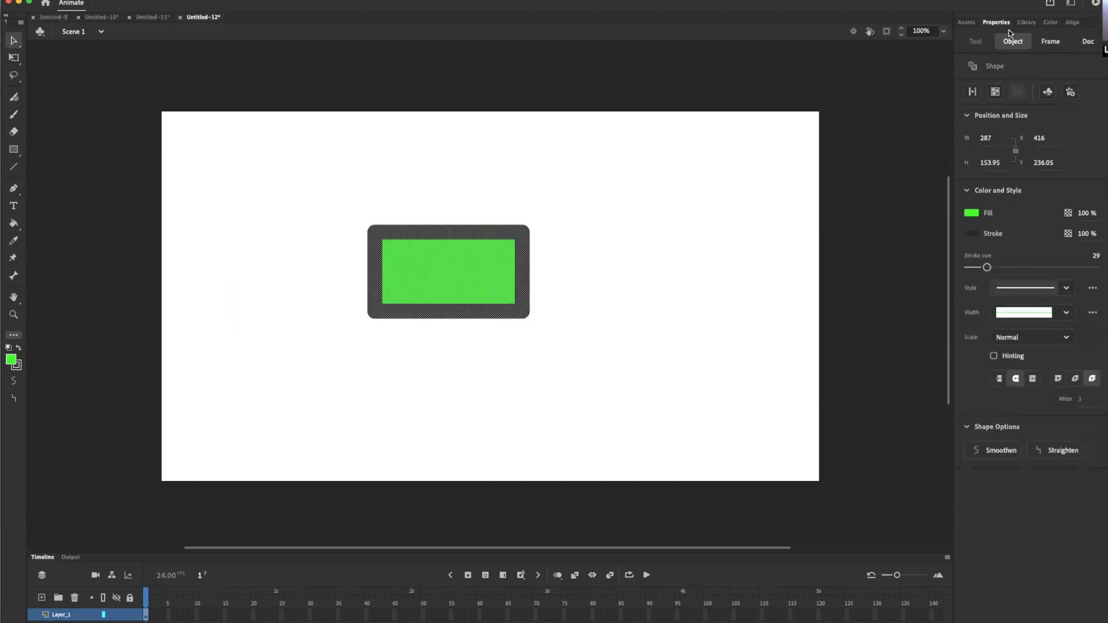
mouse_move(987, 268)
left_mouse_down()
mouse_move(1050, 267)
mouse_move(984, 270)
left_mouse_up()
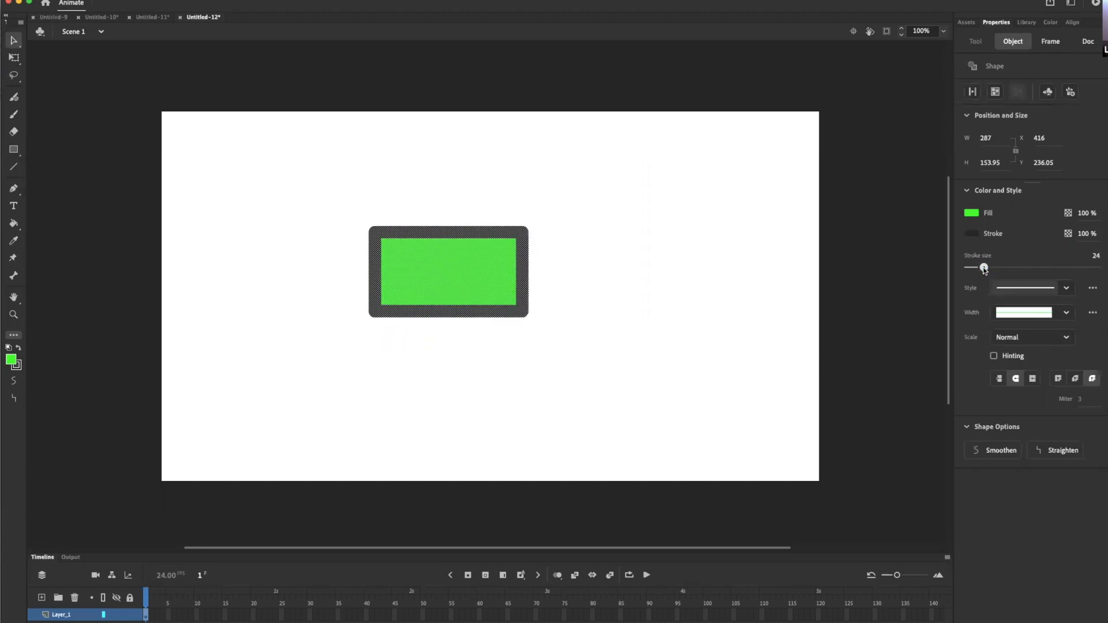
left_click(967, 23)
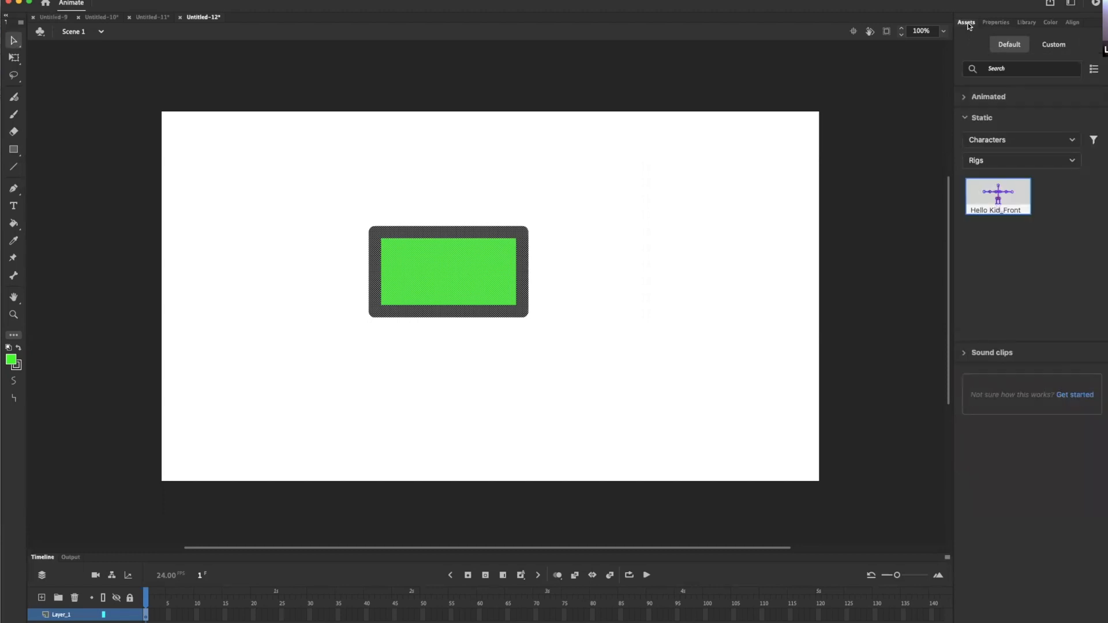
left_click(996, 23)
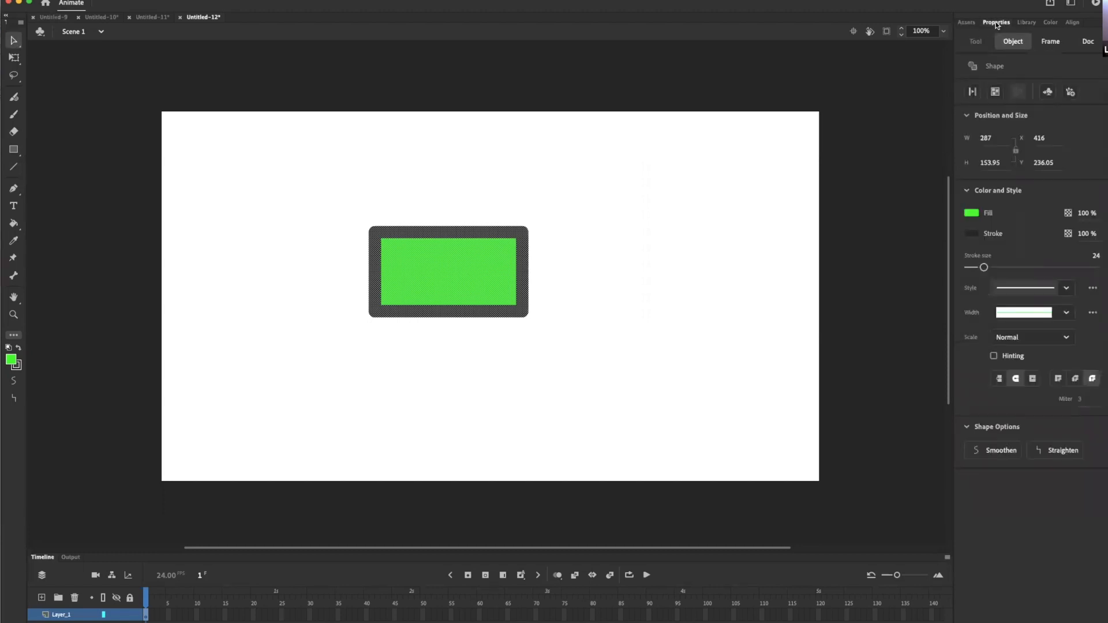
left_click_drag(985, 267, 993, 268)
left_click(633, 228)
- Try moving only the green fill out of its outline toward the right side of the stage, and undo the move
left_click(445, 274)
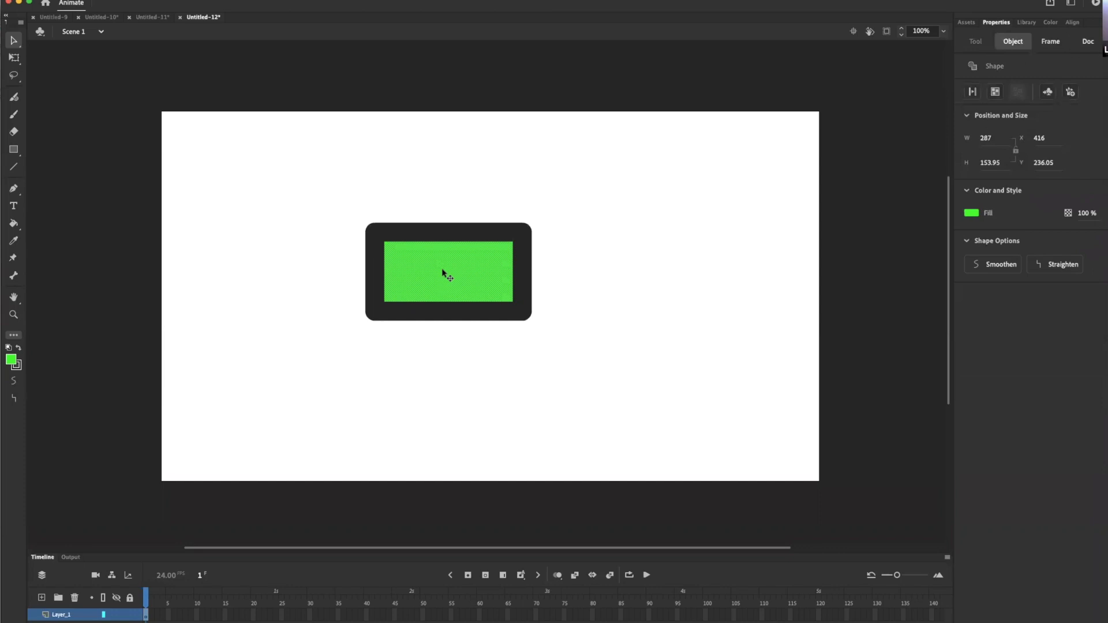
left_click_drag(322, 176, 637, 417)
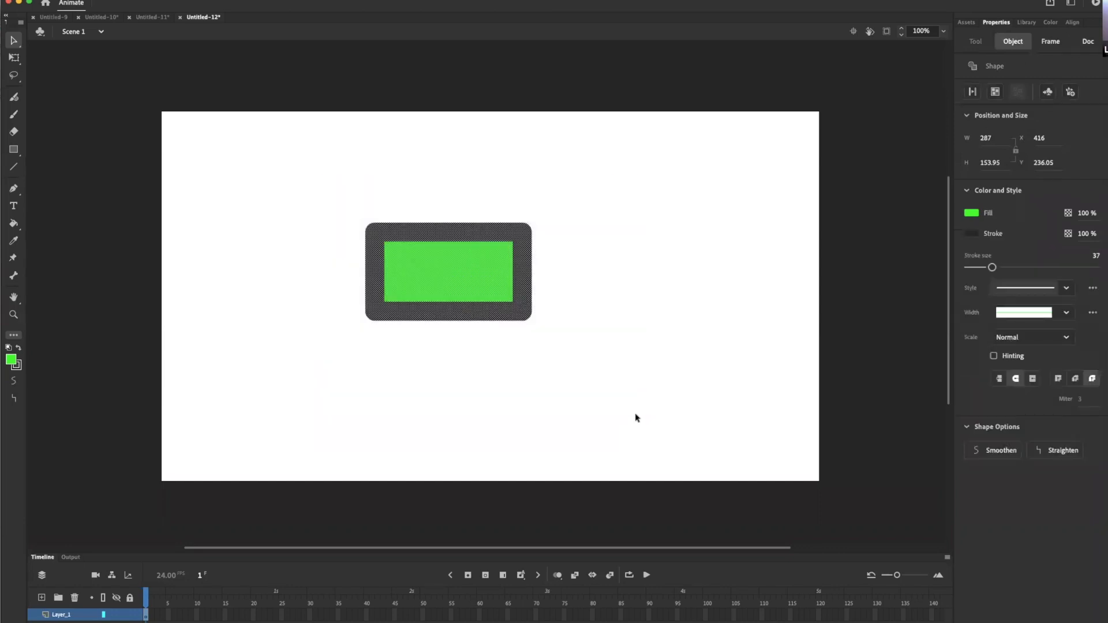
left_click(475, 219)
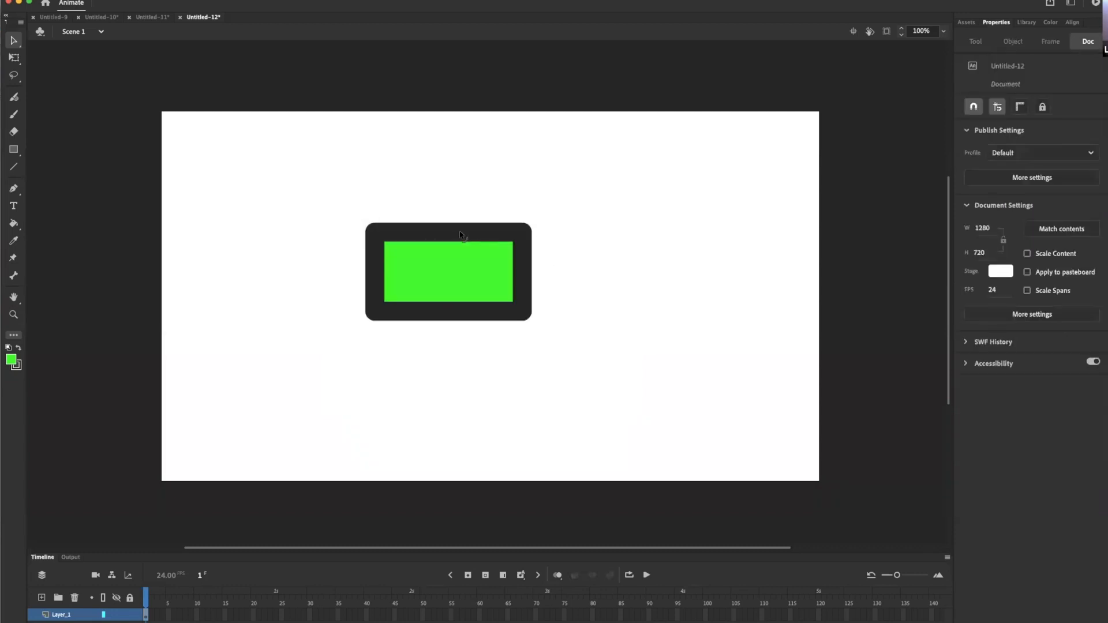
left_click(460, 233)
left_click(456, 280)
mouse_move(456, 280)
left_mouse_down()
mouse_move(633, 336)
mouse_move(662, 290)
left_mouse_up()
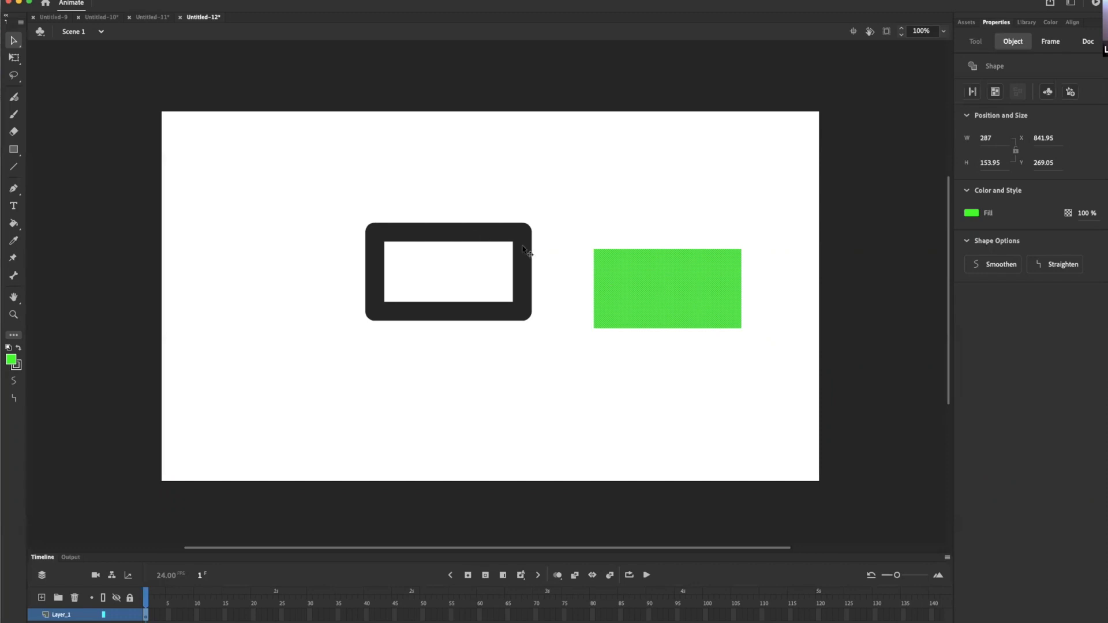
key("super+z")
- Select the rectangle's outline segments one at a time to check that each side is a separate stroke
left_click(464, 233)
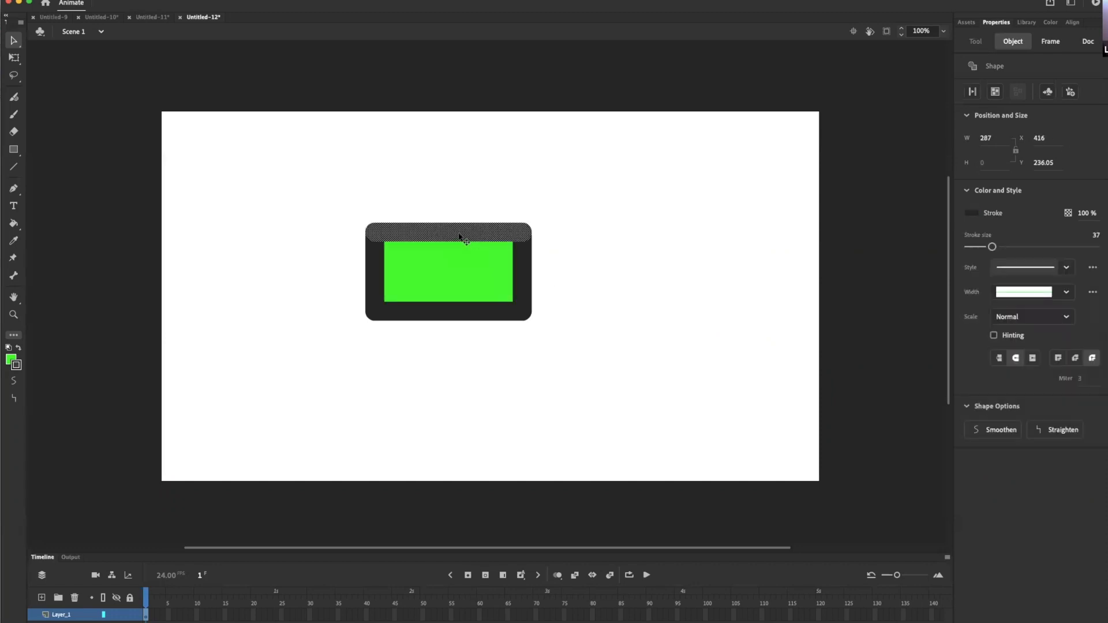
left_click(523, 258)
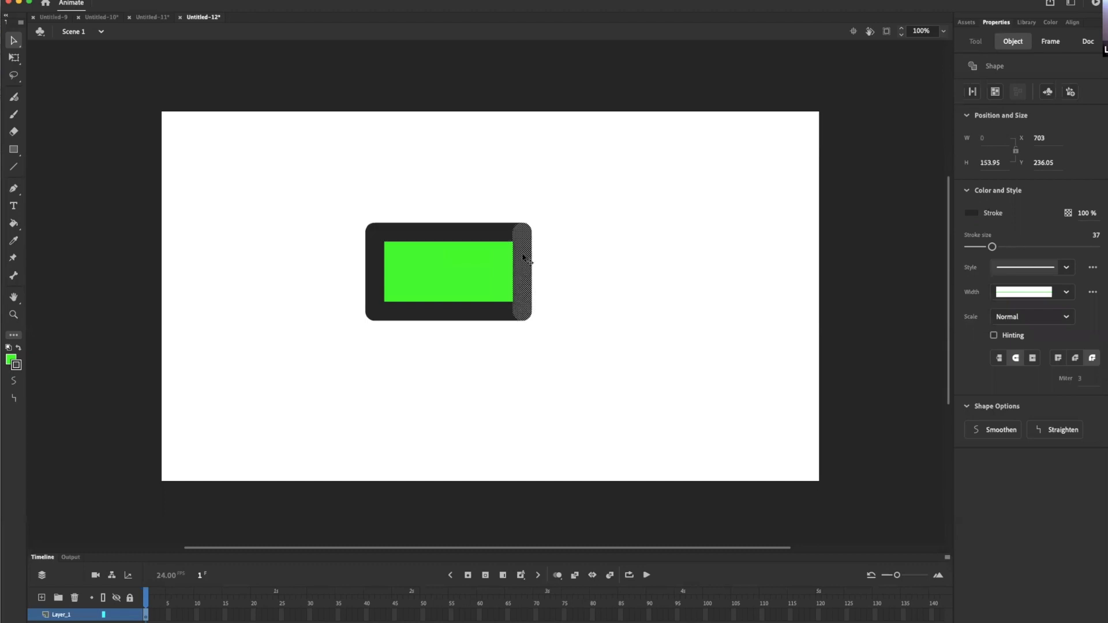
left_click(477, 315)
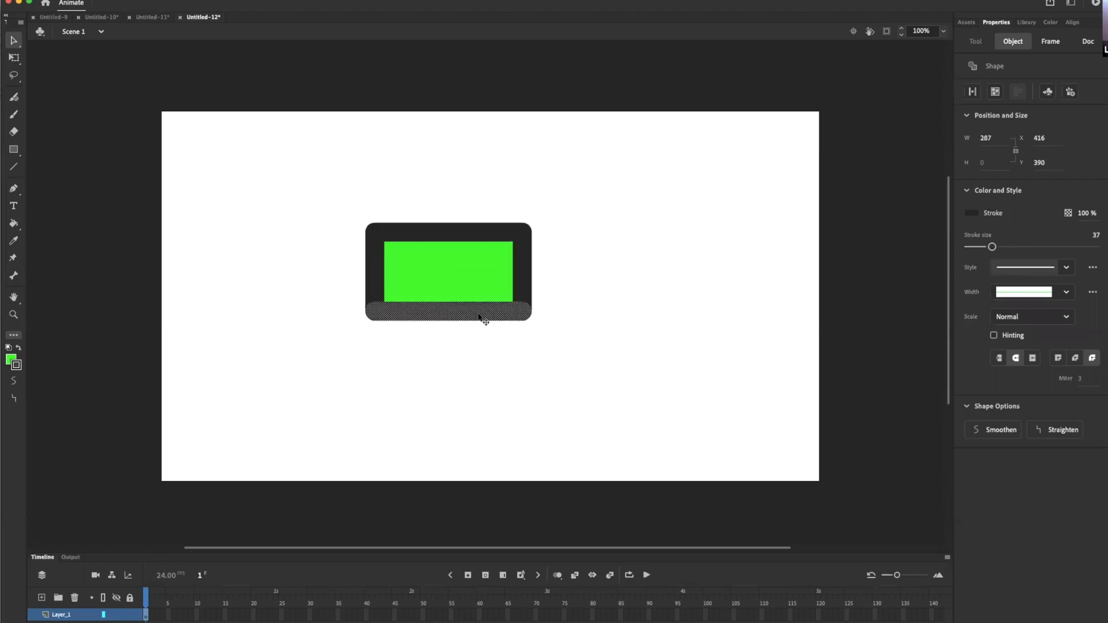
left_click(376, 286)
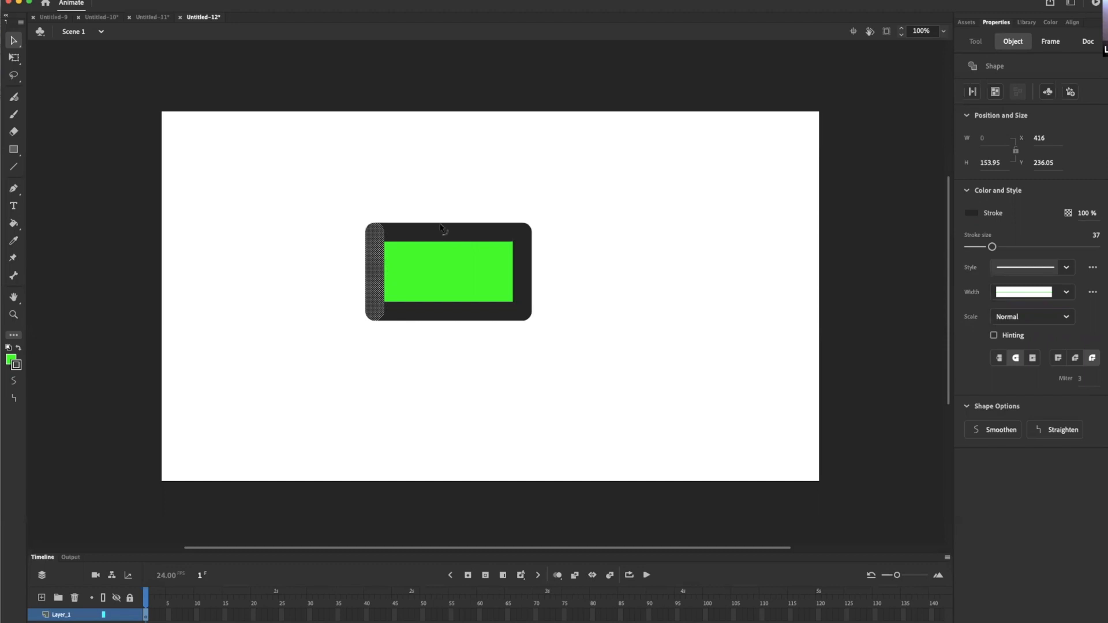
left_click(524, 260)
- Move the rectangle's top outline segment up away from the shape and bend the right, left and bottom sides outward
left_click(485, 232)
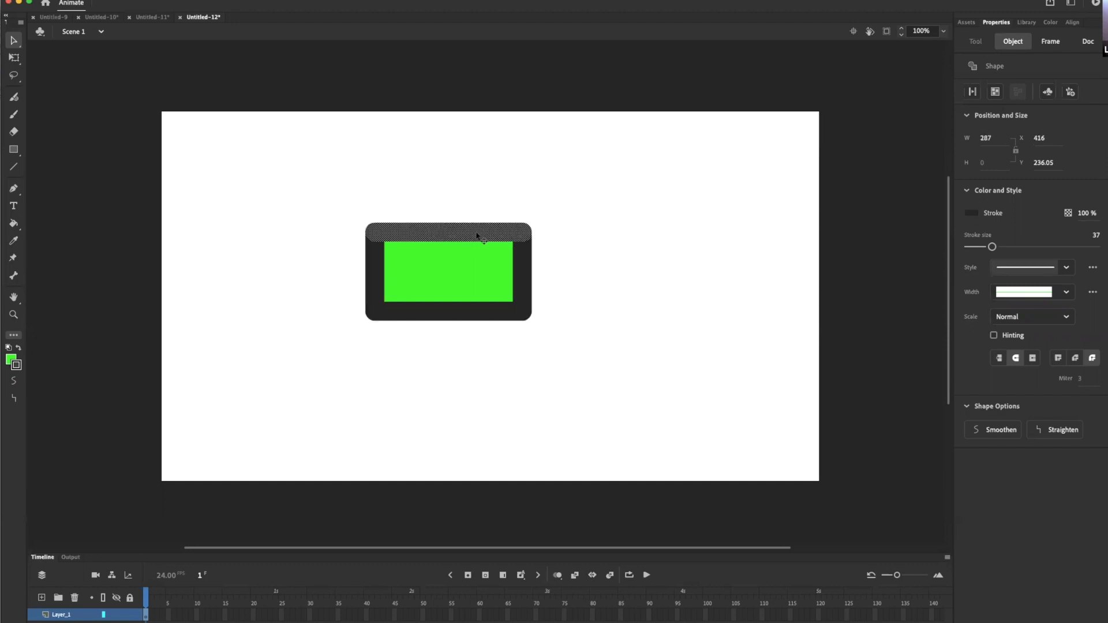
left_click_drag(479, 233, 491, 157)
left_click_drag(523, 272, 584, 280)
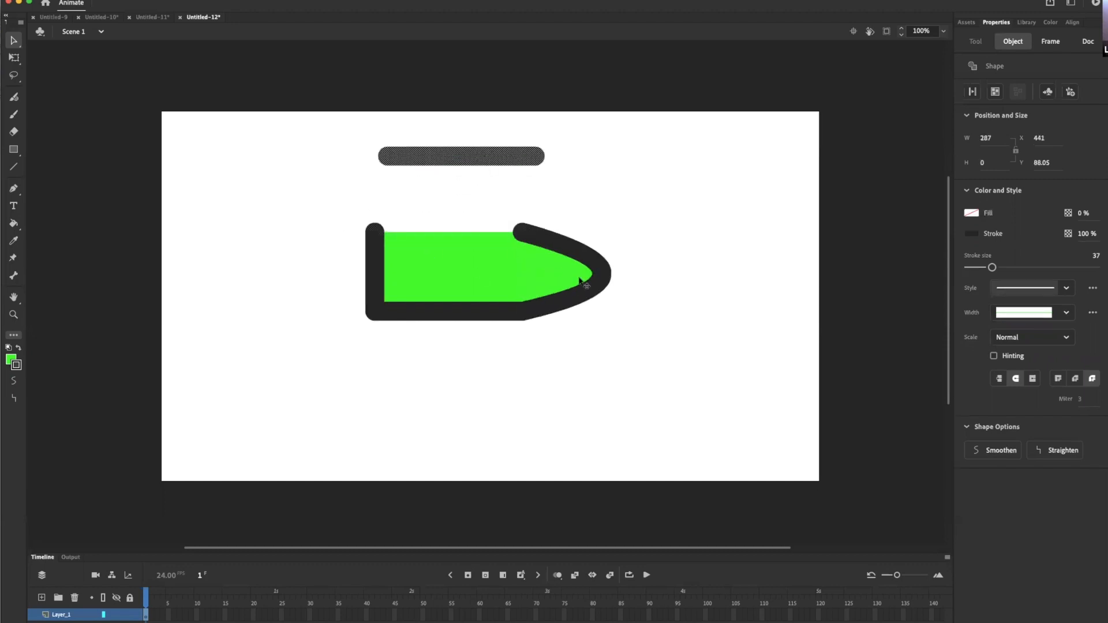
left_click_drag(370, 295, 318, 268)
left_click_drag(442, 319, 438, 381)
- Undo the moved top segment and the bent sides of the rectangle
key("super+z")
key("super+z")
key("super+z")
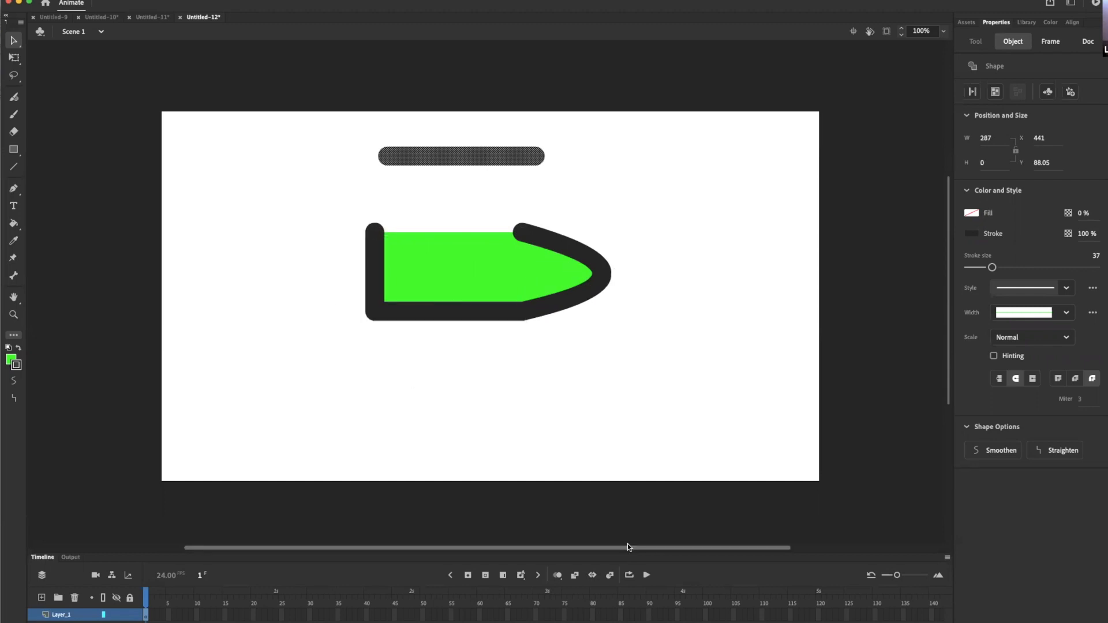
key("super+z")
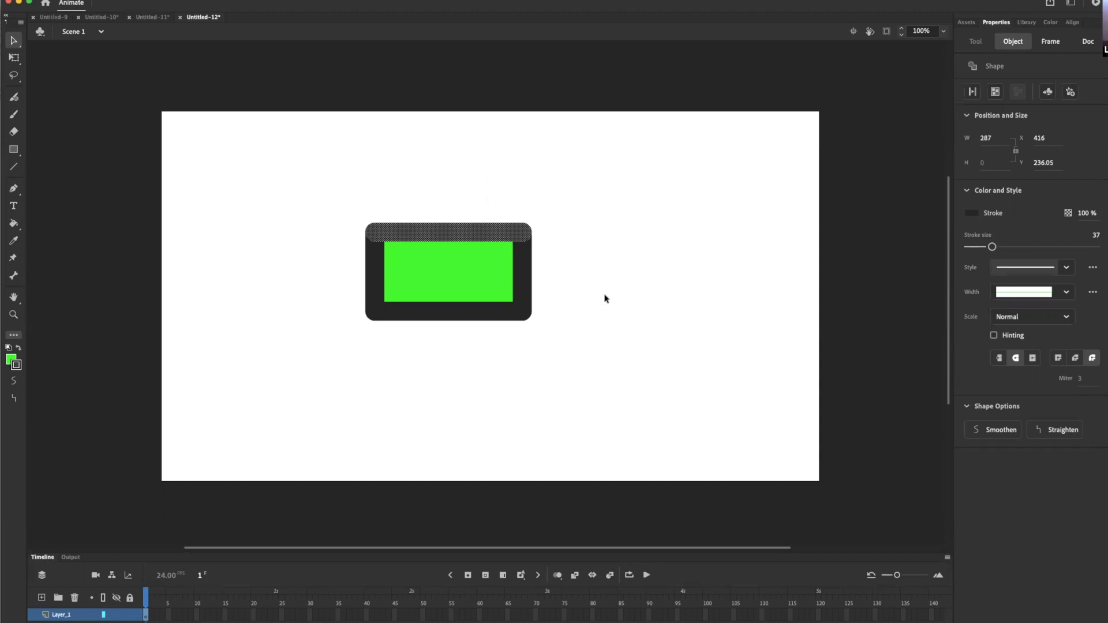
- Select the whole rectangle with its outline and set the stroke size to 18
left_click(311, 183)
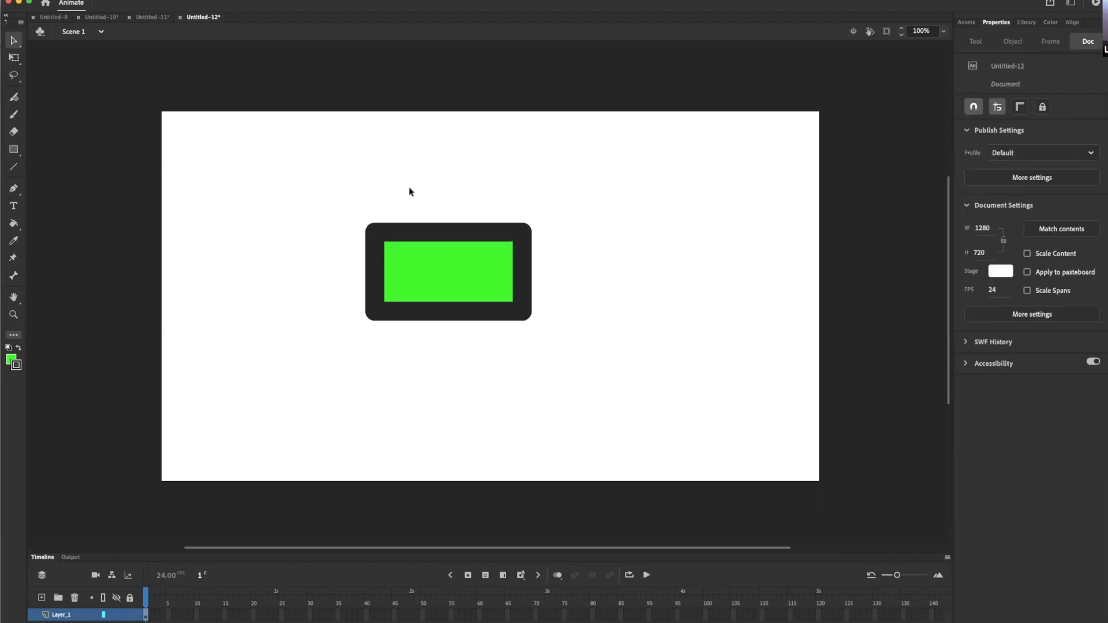
left_click_drag(315, 164, 618, 396)
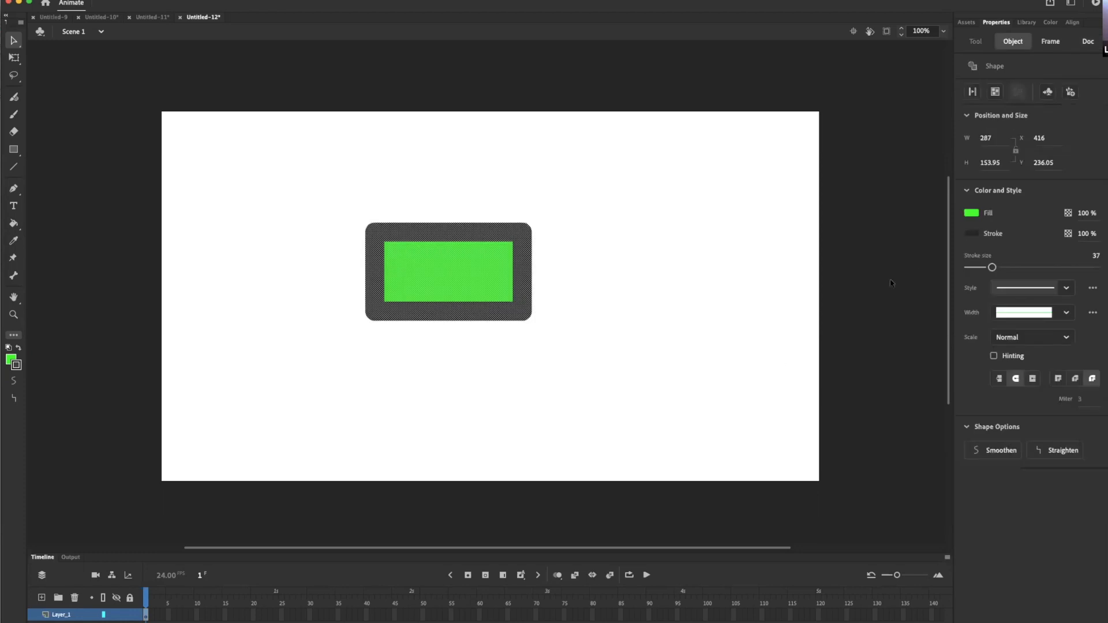
left_click_drag(993, 268, 977, 269)
left_click(710, 251)
- Try a stroke size of 57 on the top outline segment alone, view the stroke styles, and restore the size to 18
left_click(460, 234)
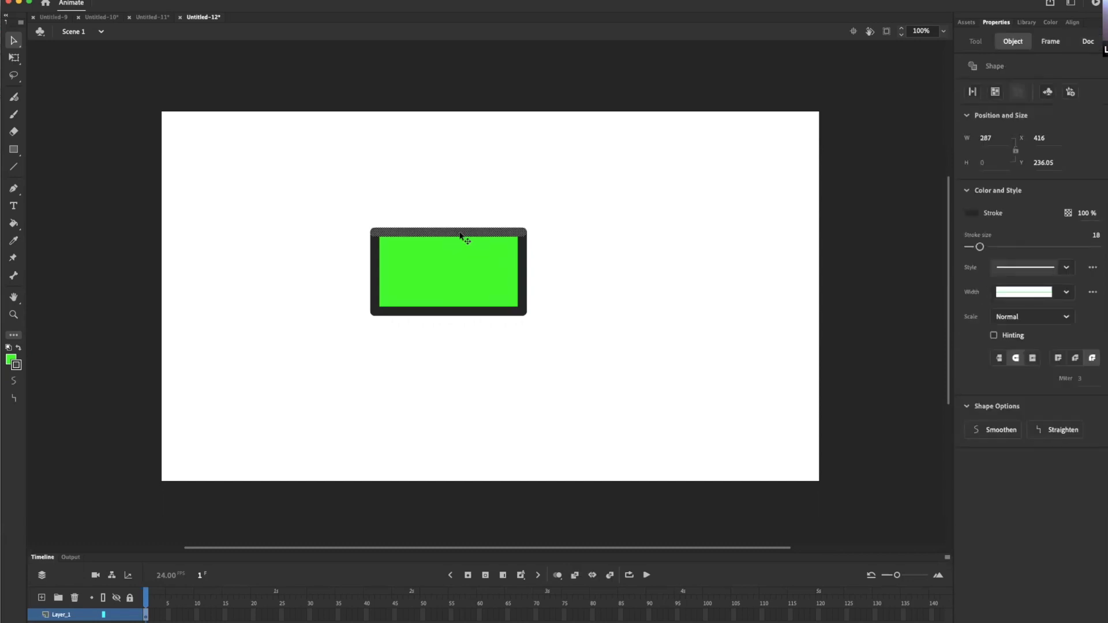
mouse_move(980, 247)
left_mouse_down()
mouse_move(1072, 250)
mouse_move(988, 248)
mouse_move(1005, 248)
left_mouse_up()
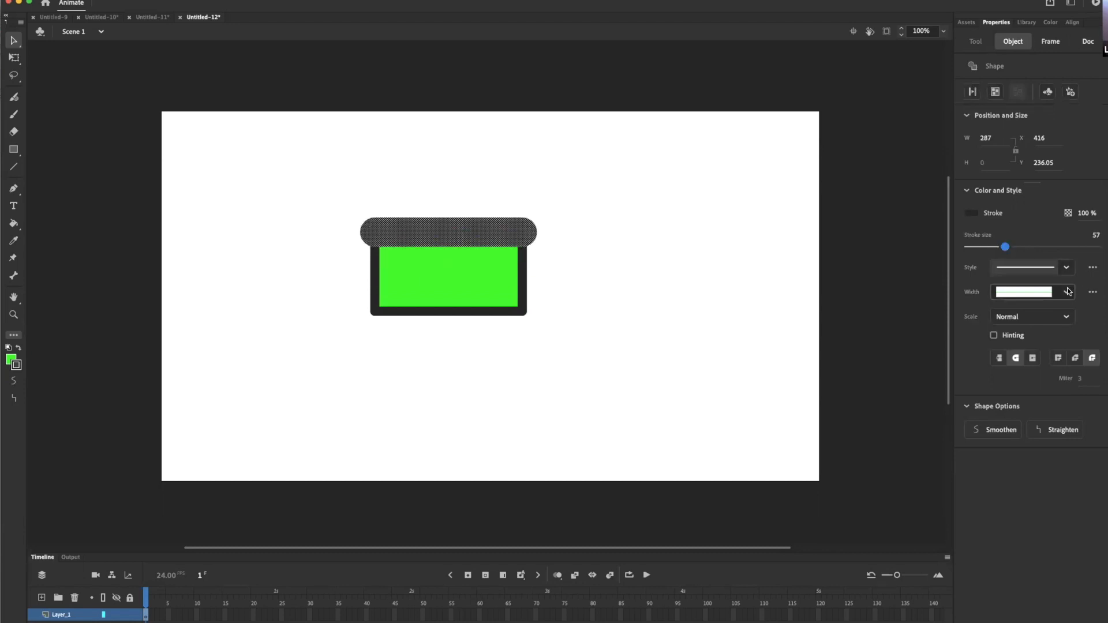
left_click(1066, 267)
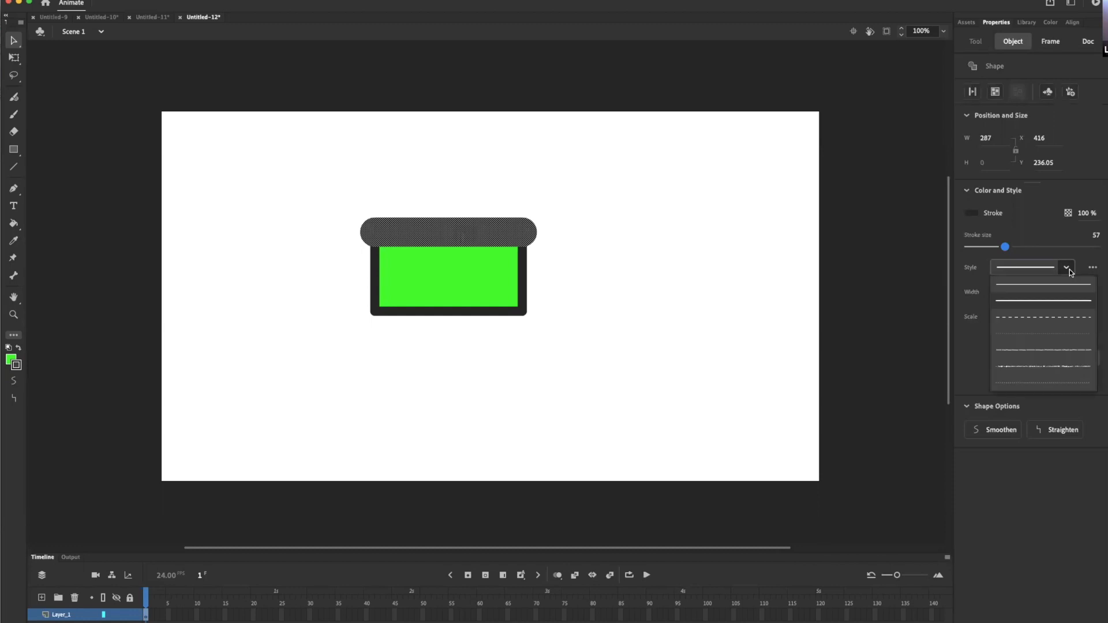
left_click(1051, 314)
left_click_drag(1005, 247, 974, 250)
left_click(464, 206)
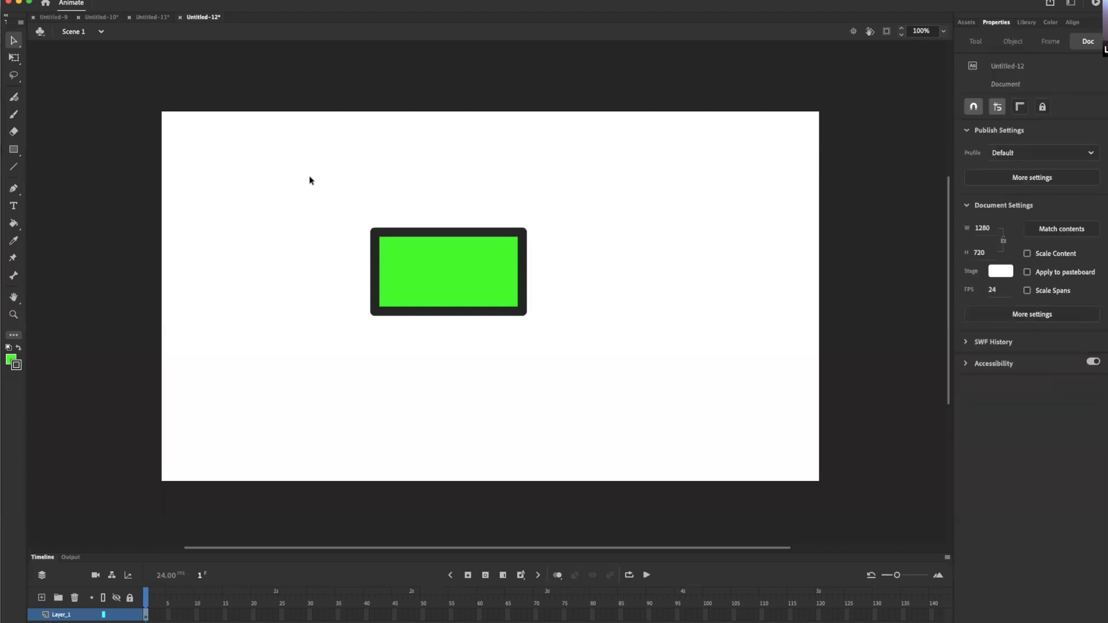
- Convert the rectangle's fill and outline to a Graphic symbol named Link with its registration point at the centre
left_click_drag(289, 176, 627, 367)
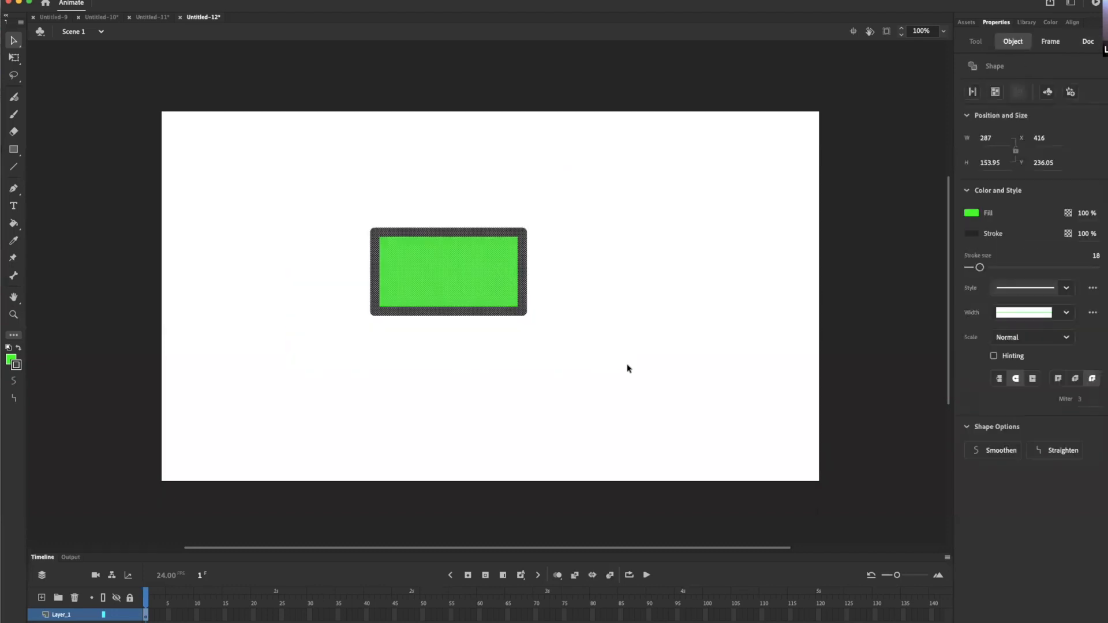
left_click(127, 0)
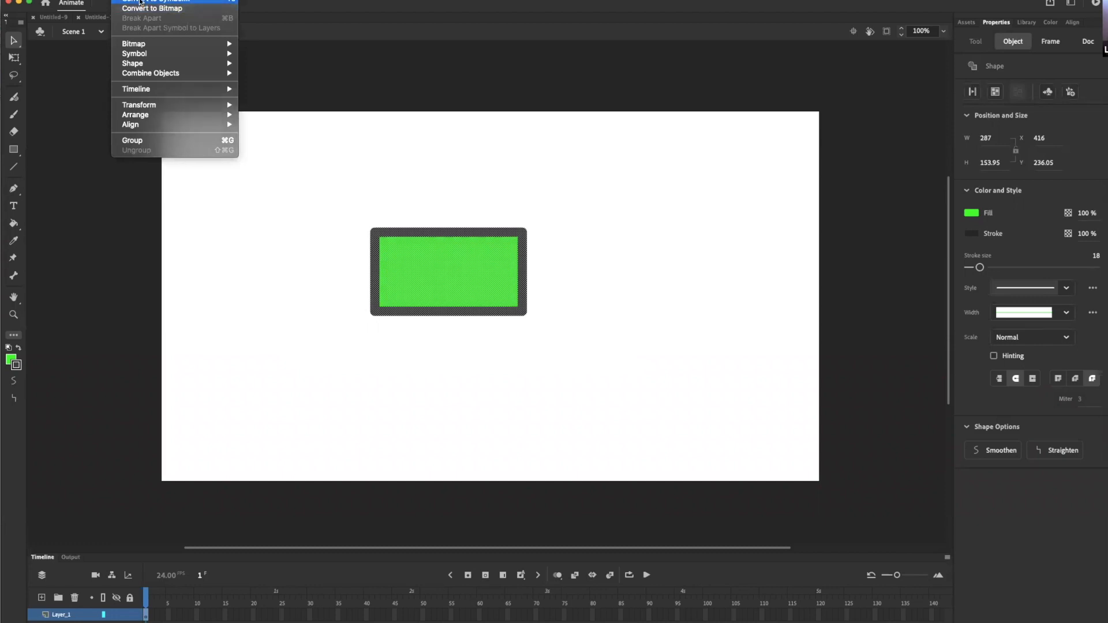
left_click(140, 2)
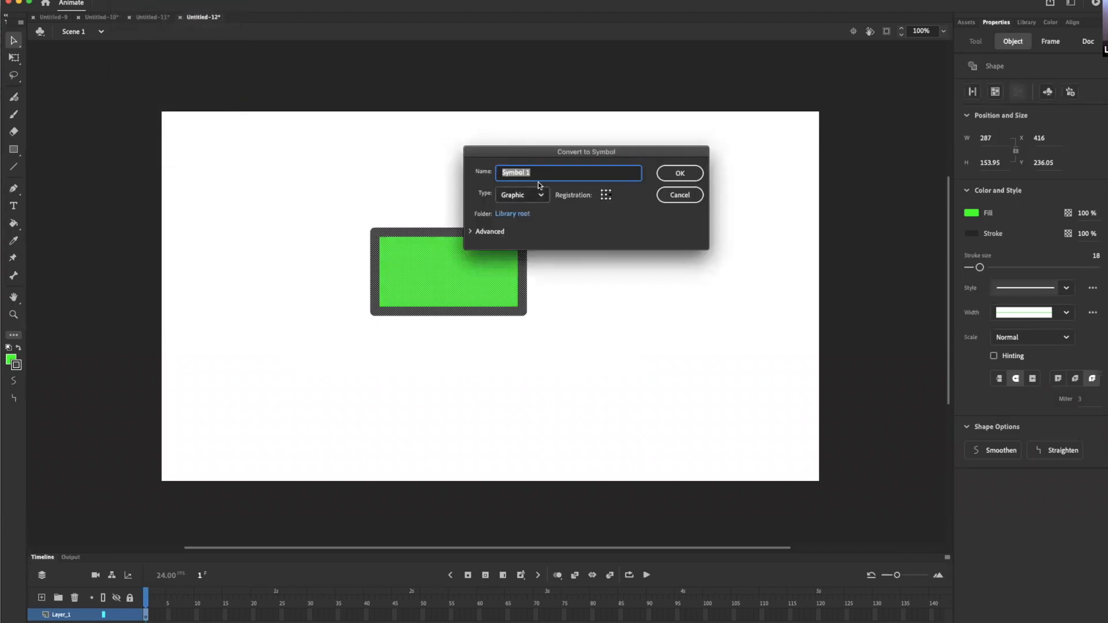
type("Link")
left_click(607, 196)
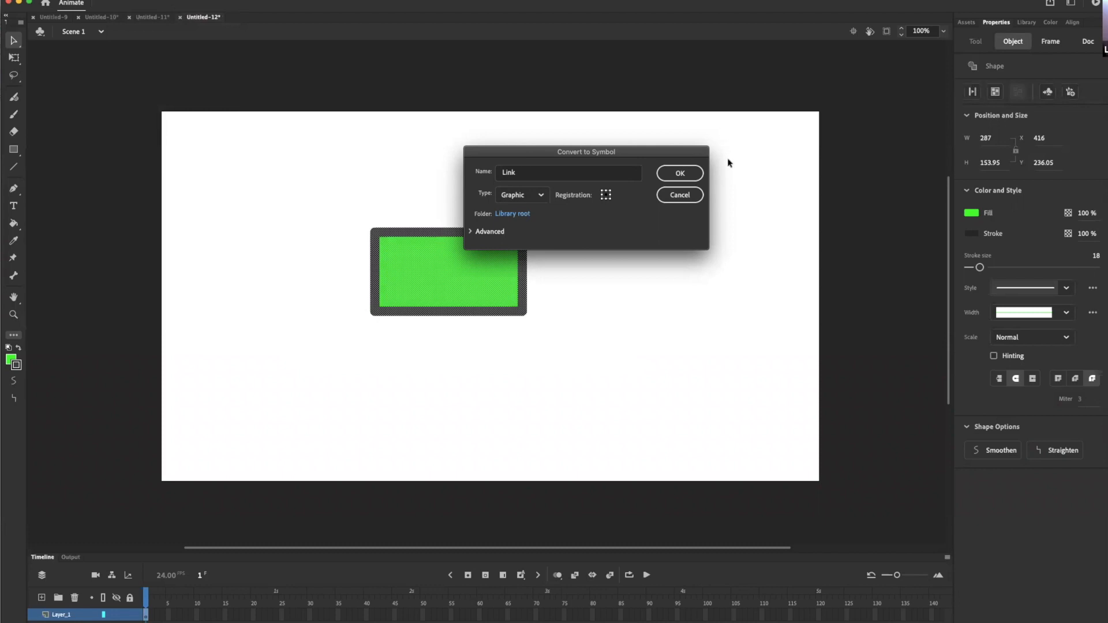
left_click(681, 174)
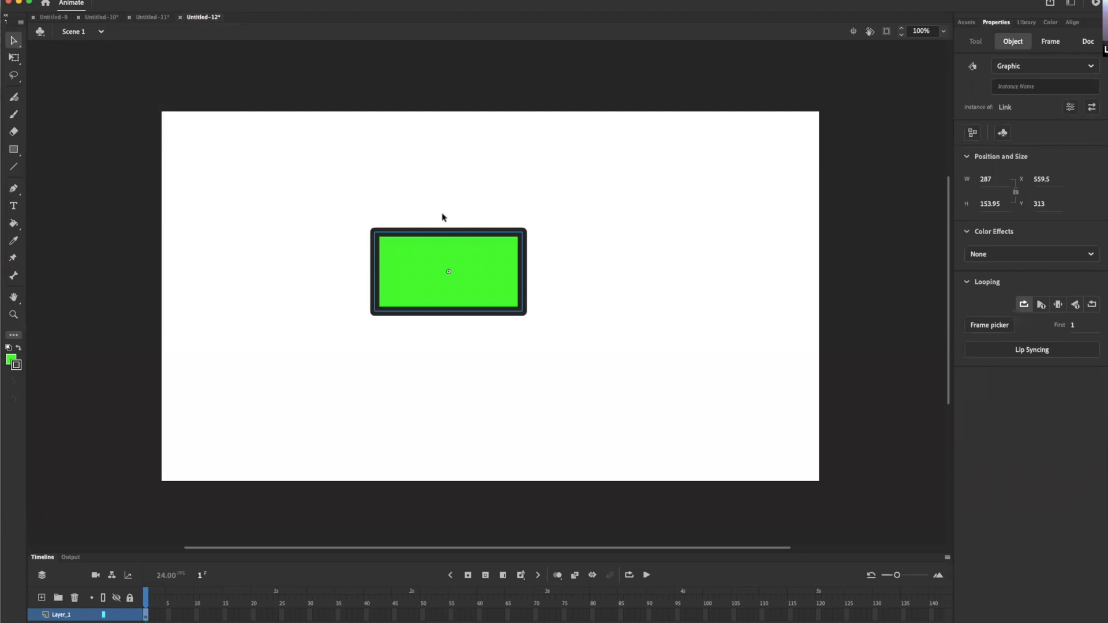
- Move the Link instance toward the stage's upper-left and place two more Link instances from the library beside it
left_click(428, 171)
left_click_drag(388, 239, 297, 262)
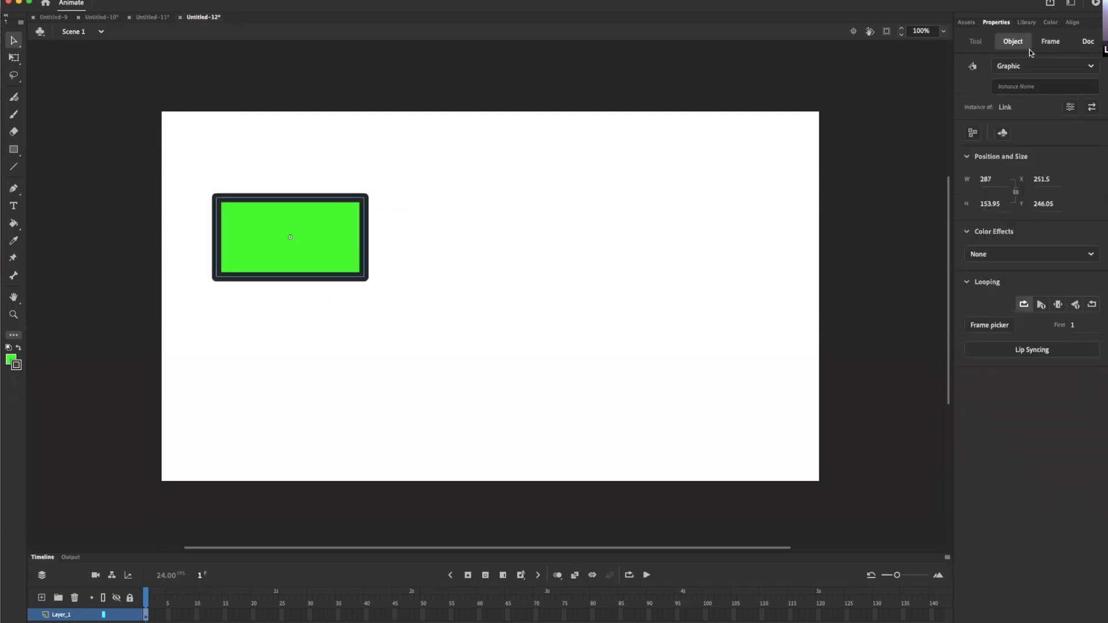
left_click(1029, 24)
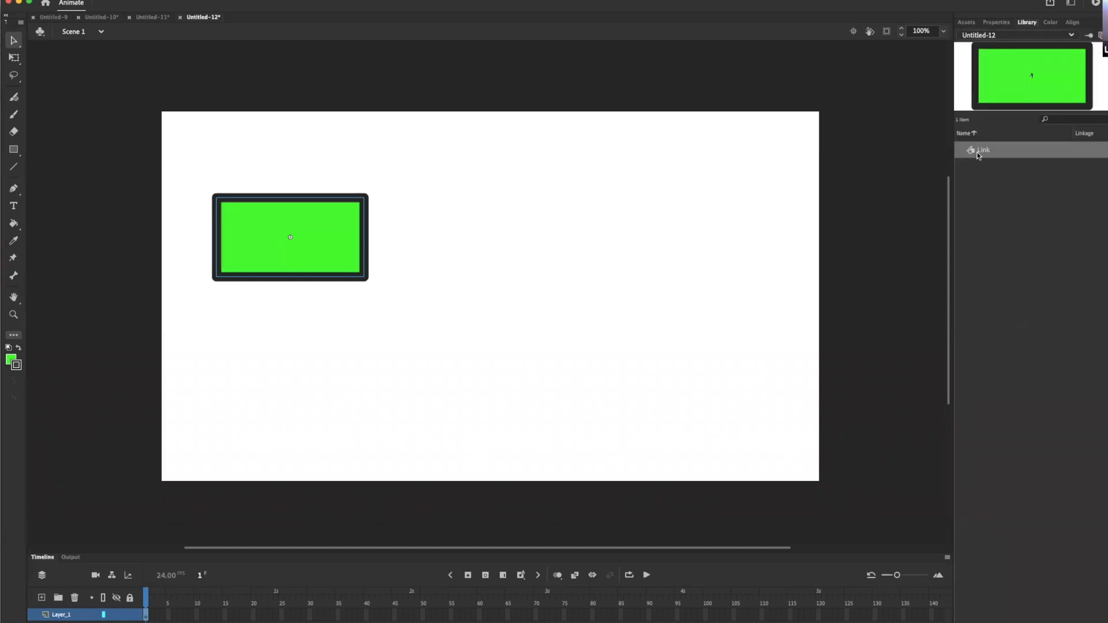
left_click_drag(980, 152, 416, 251)
left_click_drag(733, 174, 639, 221)
- Align the three Link instances edge to edge in one horizontal row
left_click_drag(375, 237, 409, 224)
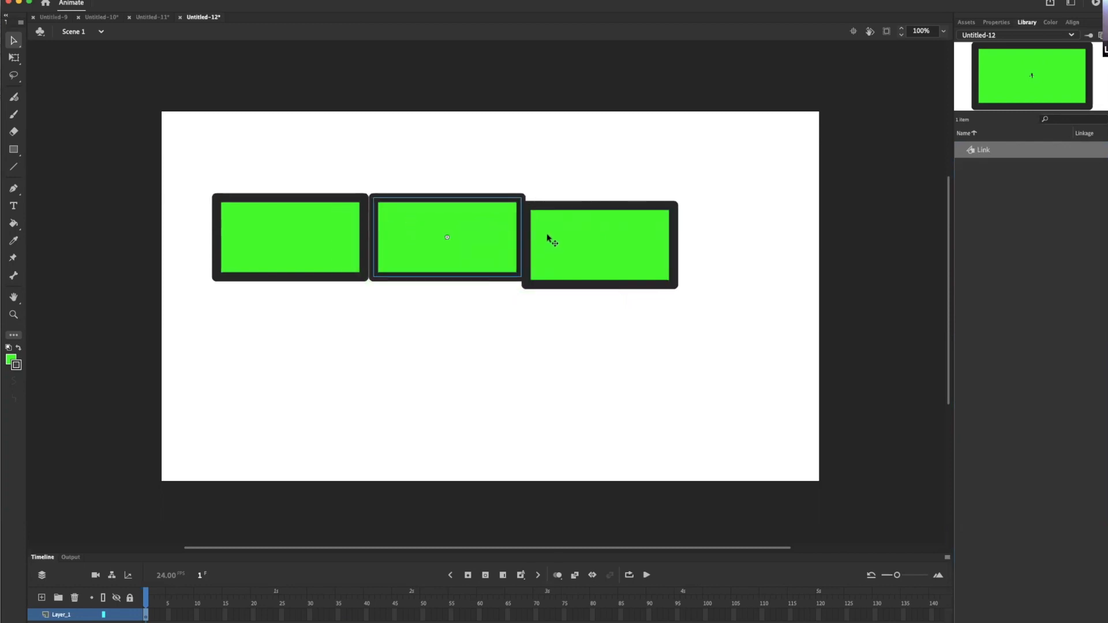
left_click_drag(547, 237, 546, 230)
left_click_drag(332, 222, 335, 222)
left_click(453, 108)
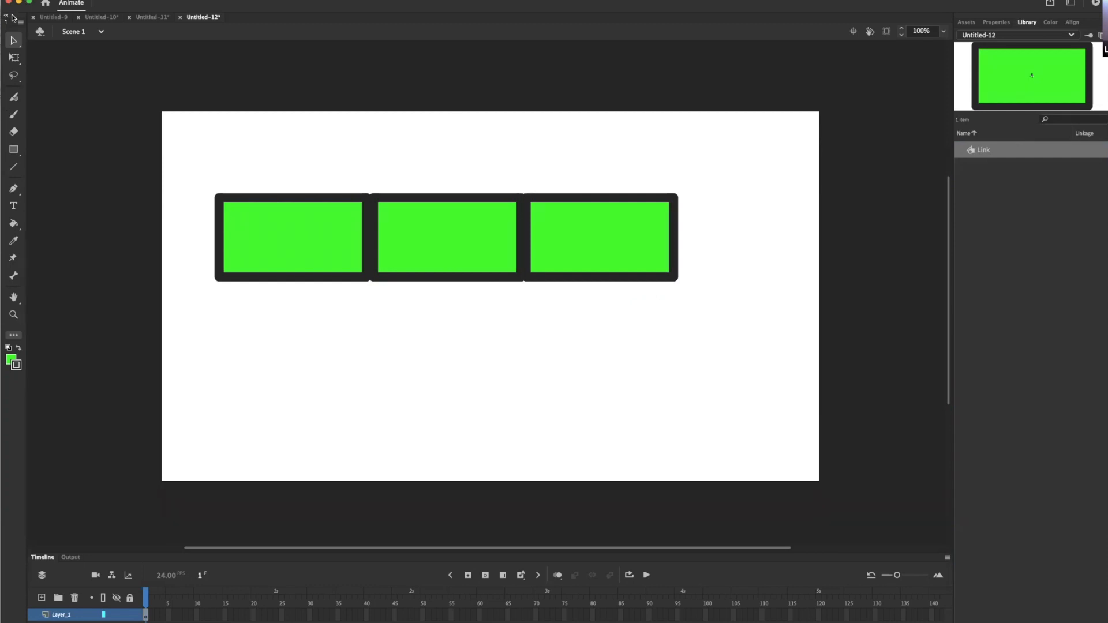
- Draw a bone with the Bone tool from the centre of the first link to the near edge of the second link
left_click(14, 335)
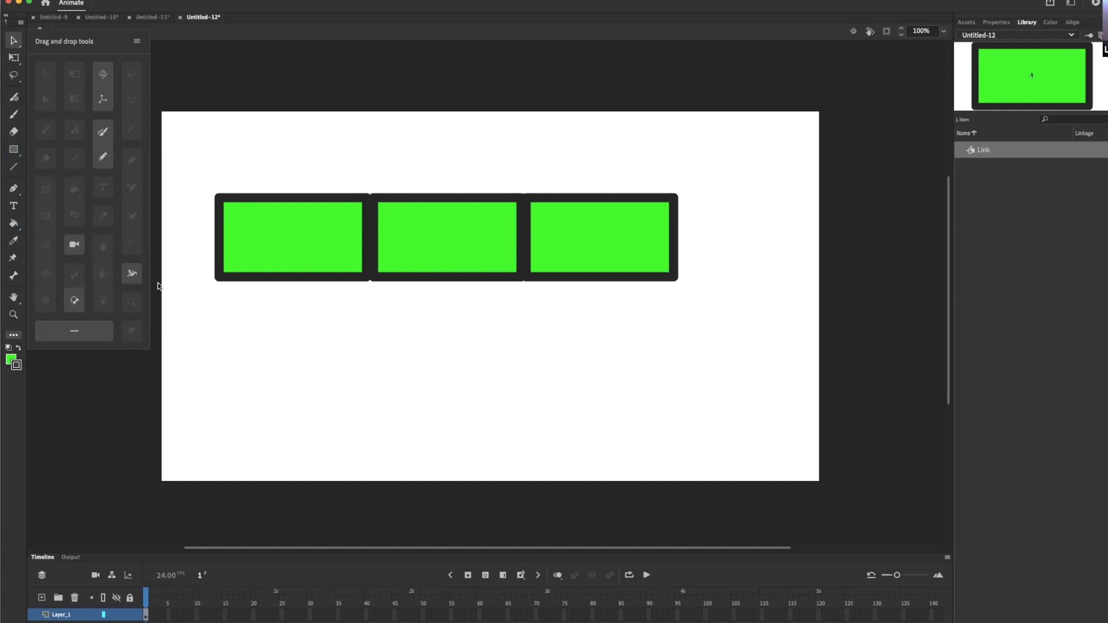
left_click(119, 40)
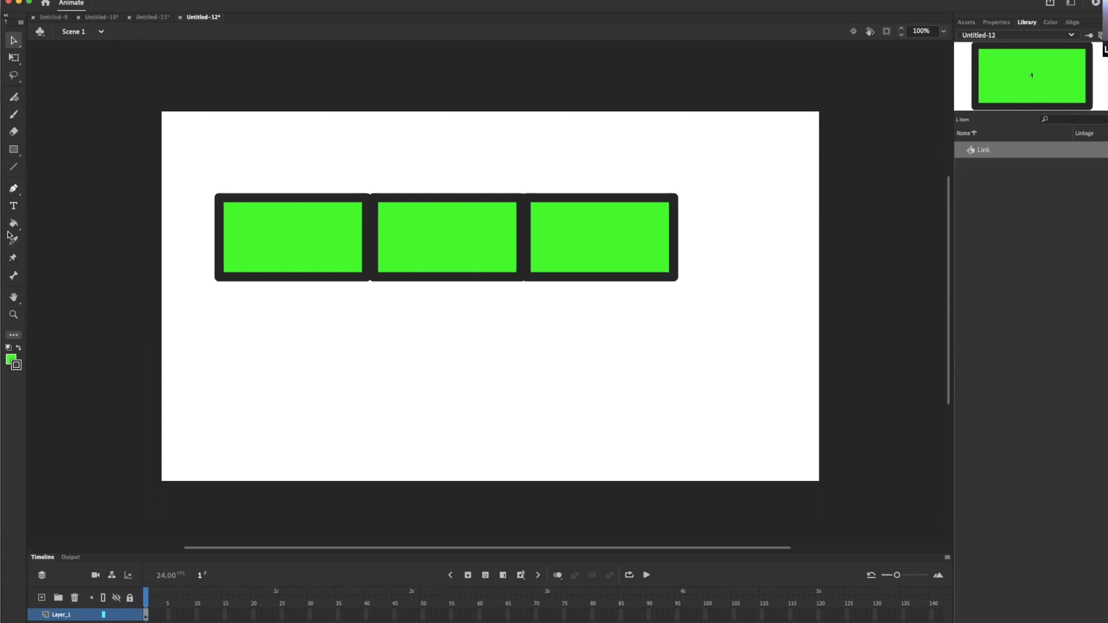
left_click(14, 276)
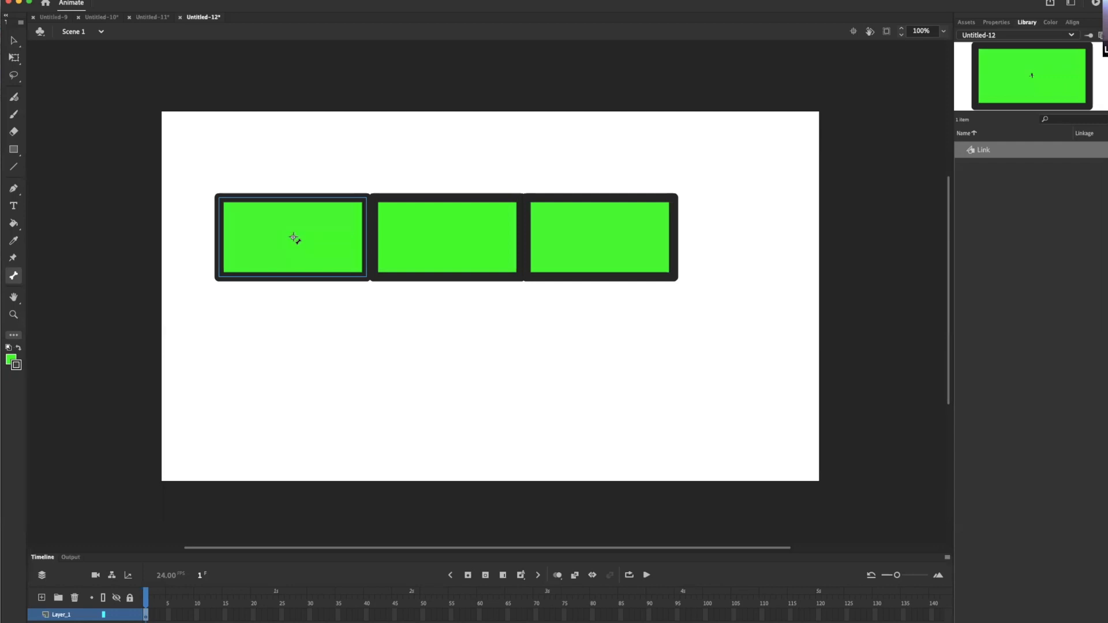
left_click_drag(294, 238, 374, 238)
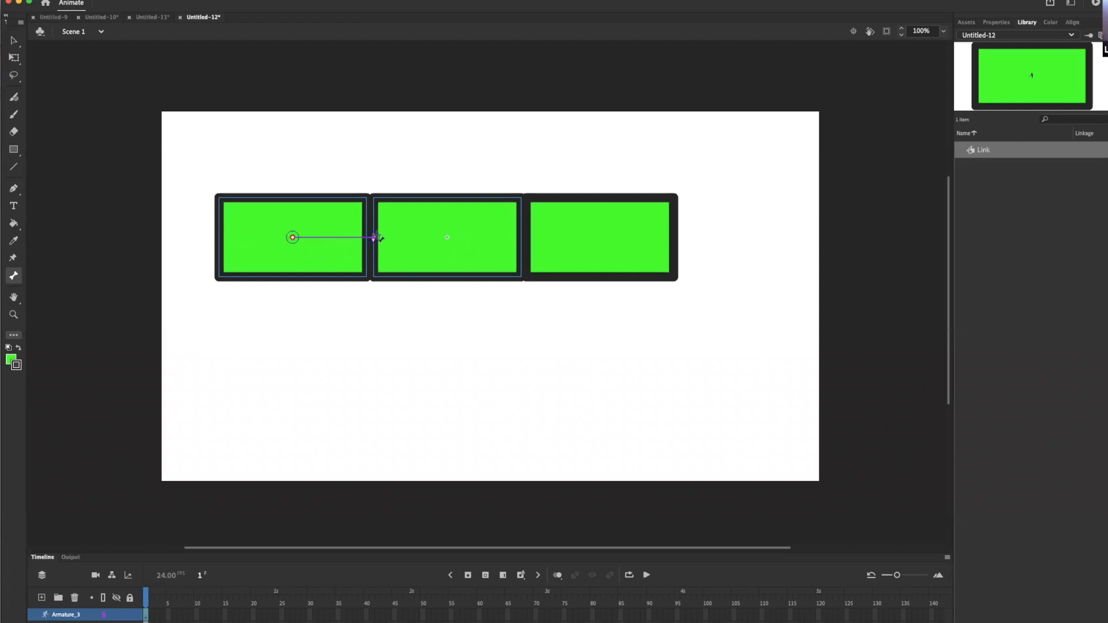
key("super+z")
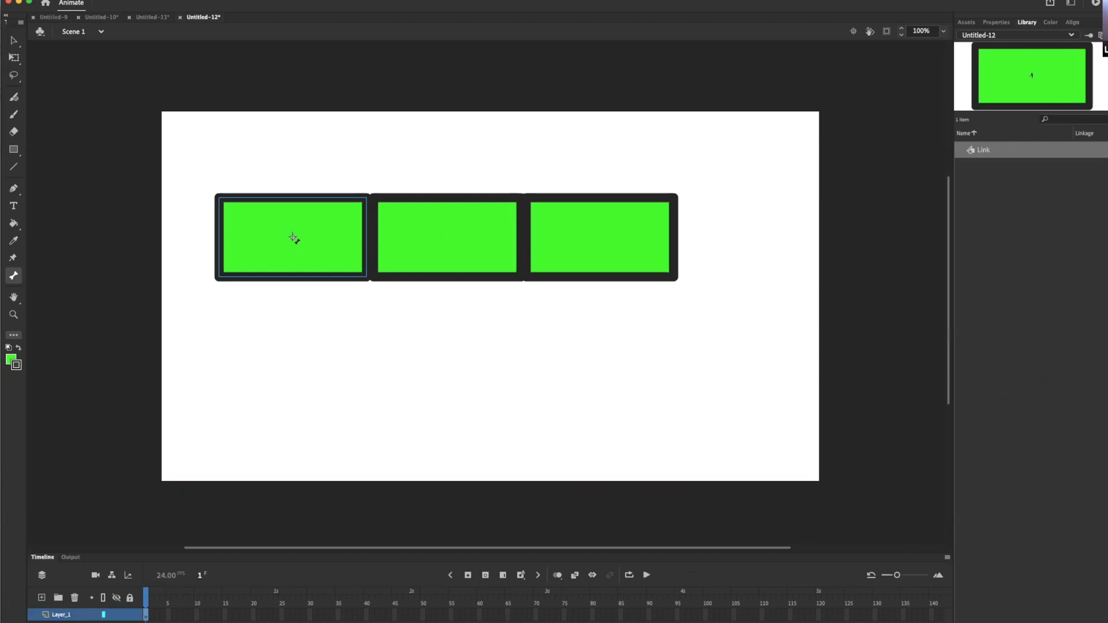
left_click_drag(293, 238, 342, 238)
left_click_drag(342, 239, 374, 238)
left_click_drag(374, 238, 374, 238)
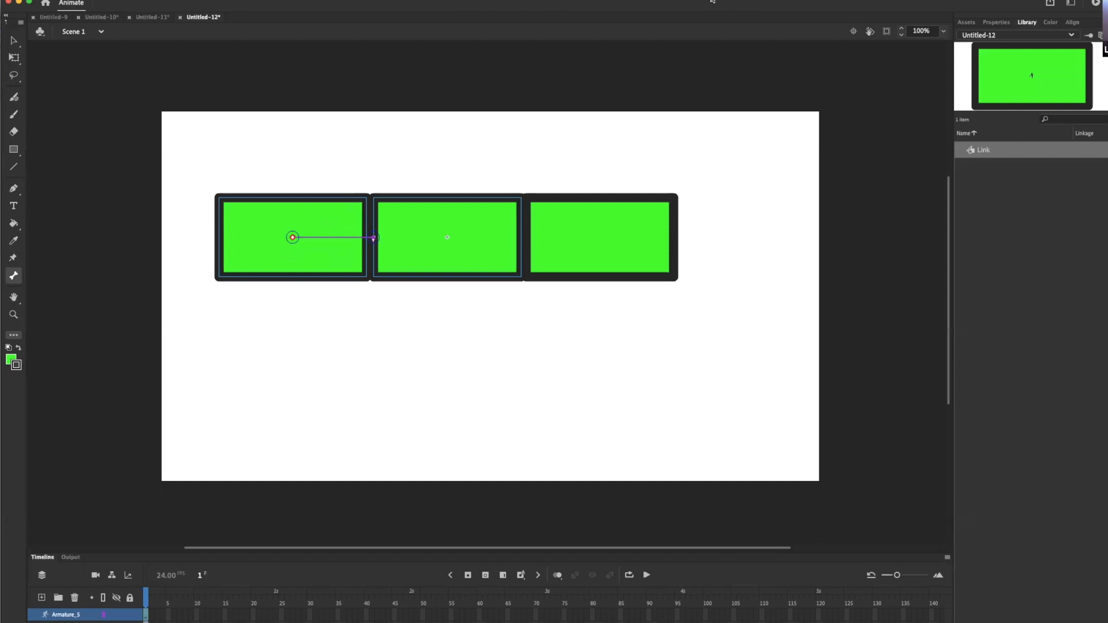
- Try posing the two connected links by swinging the second one, and undo the pose
left_click(13, 41)
left_click_drag(500, 237, 647, 253)
key("super+z")
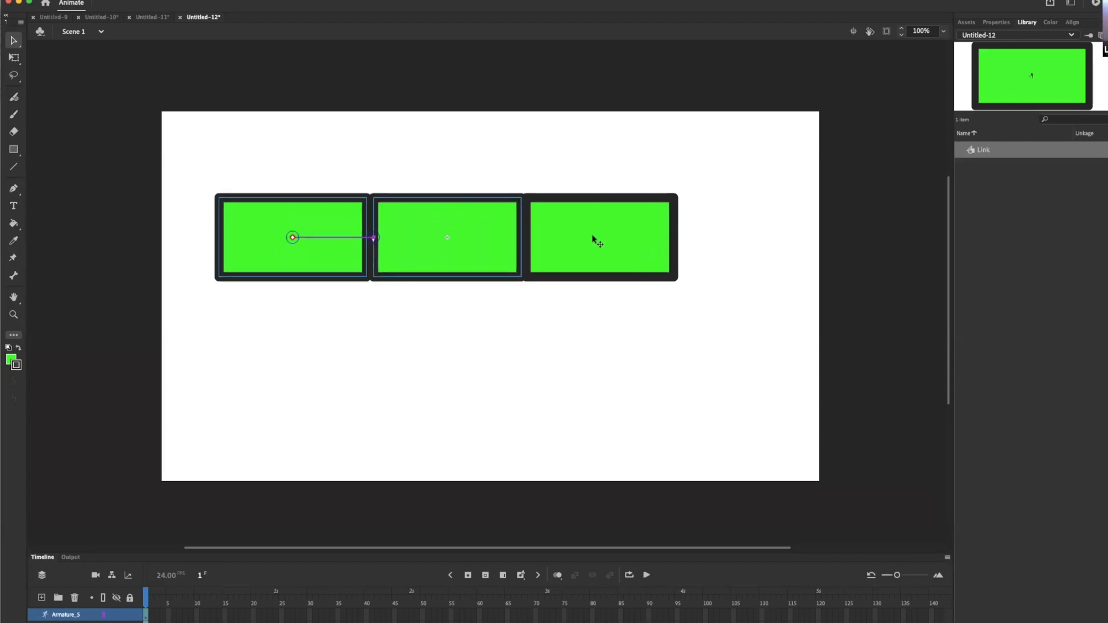
- Extend the armature with a bone from the second link's joint to the near edge of the third link
left_click(14, 276)
mouse_move(376, 238)
left_mouse_down()
mouse_move(465, 238)
mouse_move(420, 238)
left_mouse_up()
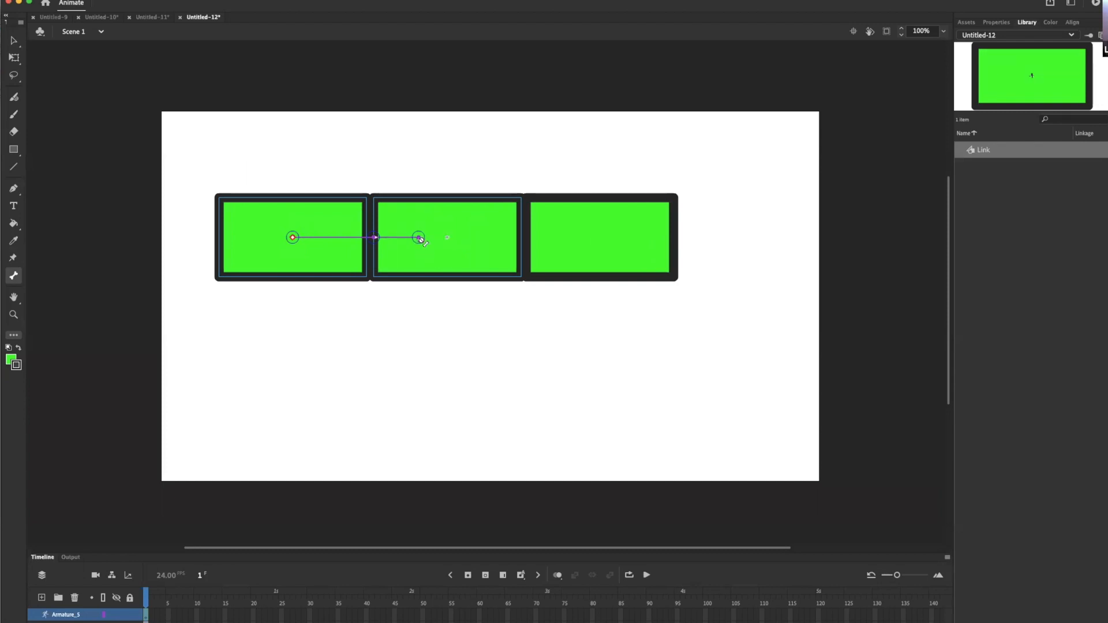
left_click_drag(419, 238, 448, 239)
left_click_drag(450, 240, 522, 243)
left_click_drag(526, 239, 527, 239)
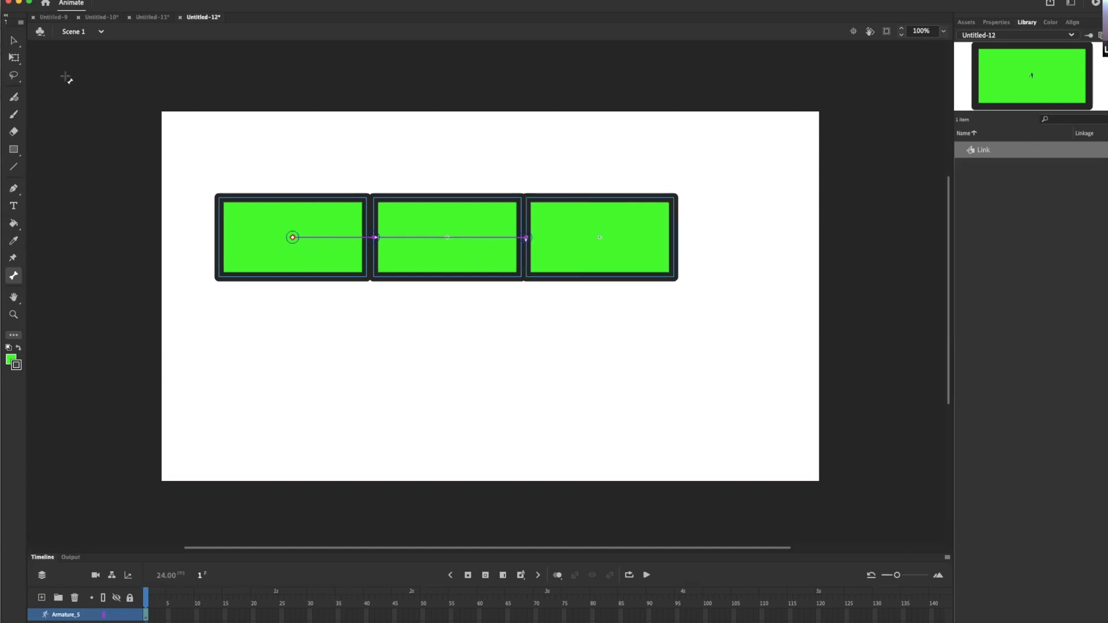
- Try bending the three-link chain downward with the Selection tool, and undo the poses
left_click(13, 41)
left_click_drag(658, 269, 597, 444)
left_click_drag(406, 356, 406, 404)
left_click_drag(545, 488, 606, 222)
key("super+z")
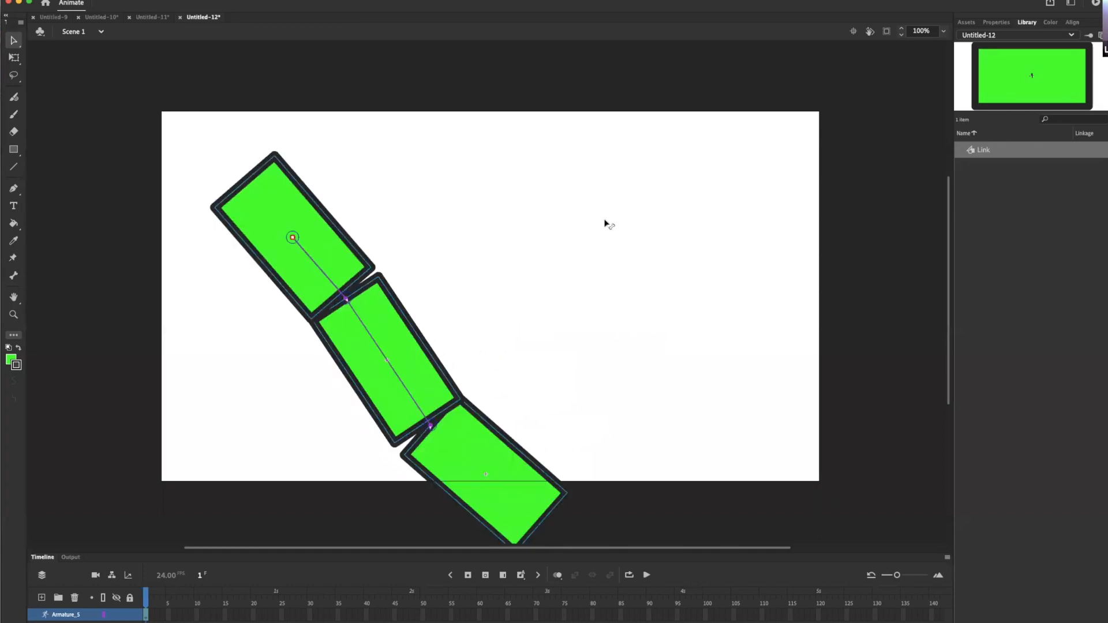
key("super+z")
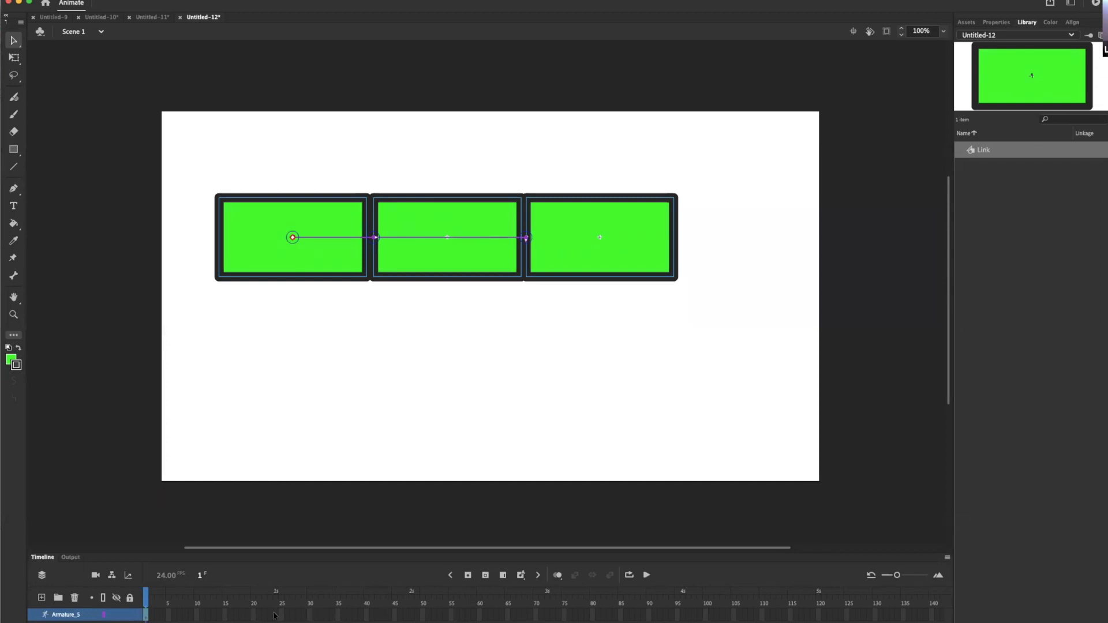
- Try animating the armature with a downward-swung pose at a new keyframe on frame 25, and scrub through the motion
left_click(281, 615)
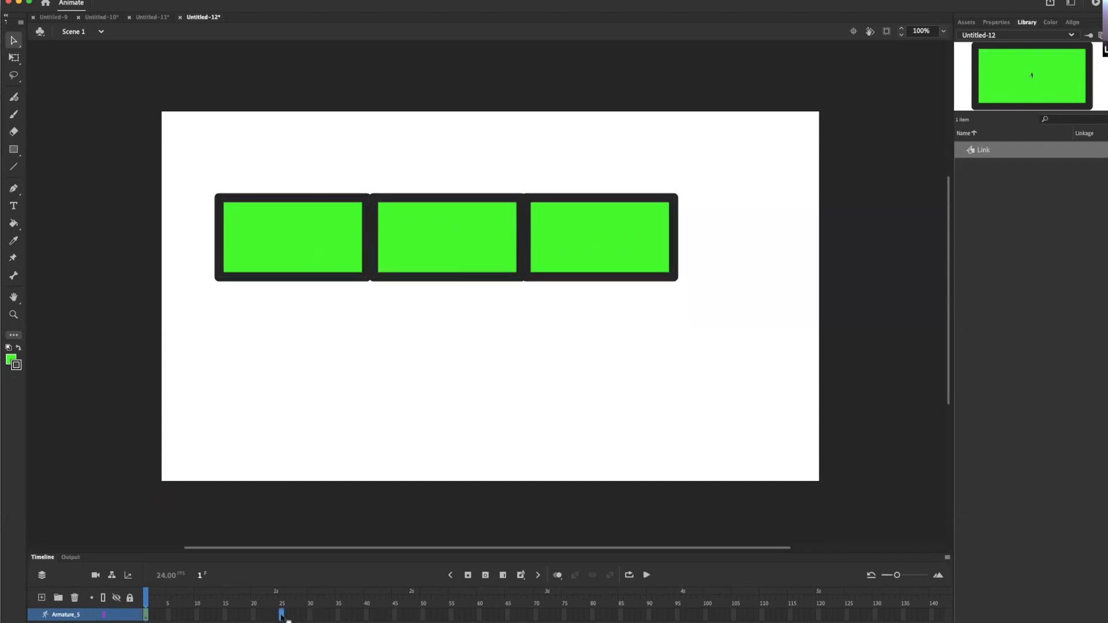
left_click(467, 577)
left_click_drag(594, 274, 442, 528)
left_click_drag(281, 594, 162, 588)
left_click_drag(162, 592, 286, 601)
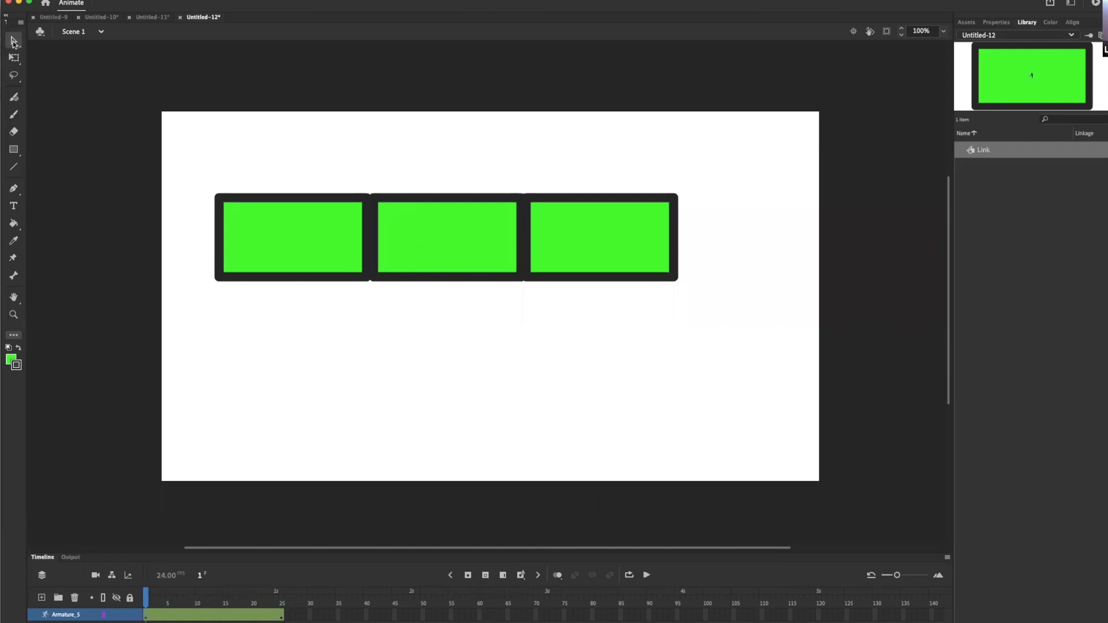
- Undo the frame 25 pose and its keyframe on the armature layer
key("super+z")
key("super+z")
key("super+z")
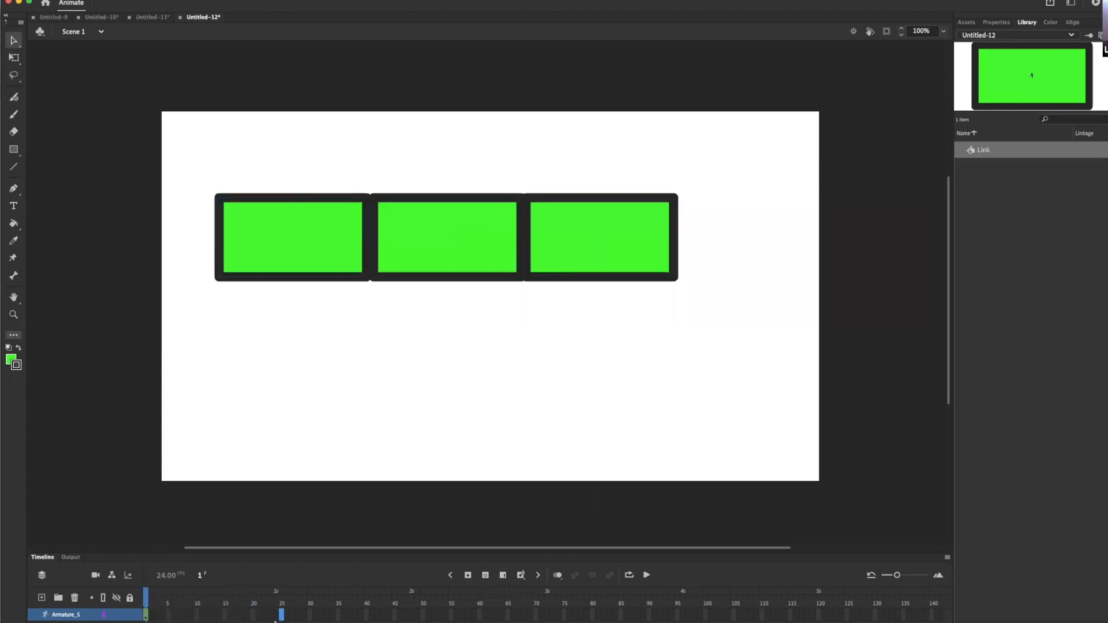
- Show the properties of the bone running through the second link and disable its joint rotation
left_click(241, 381)
left_click(307, 252)
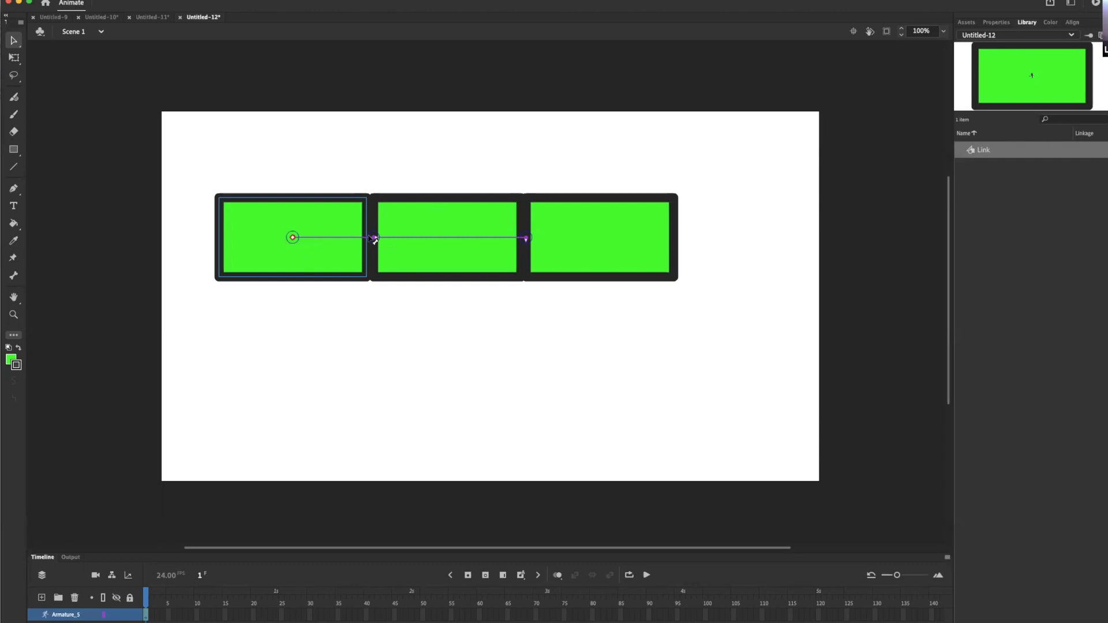
left_click(998, 22)
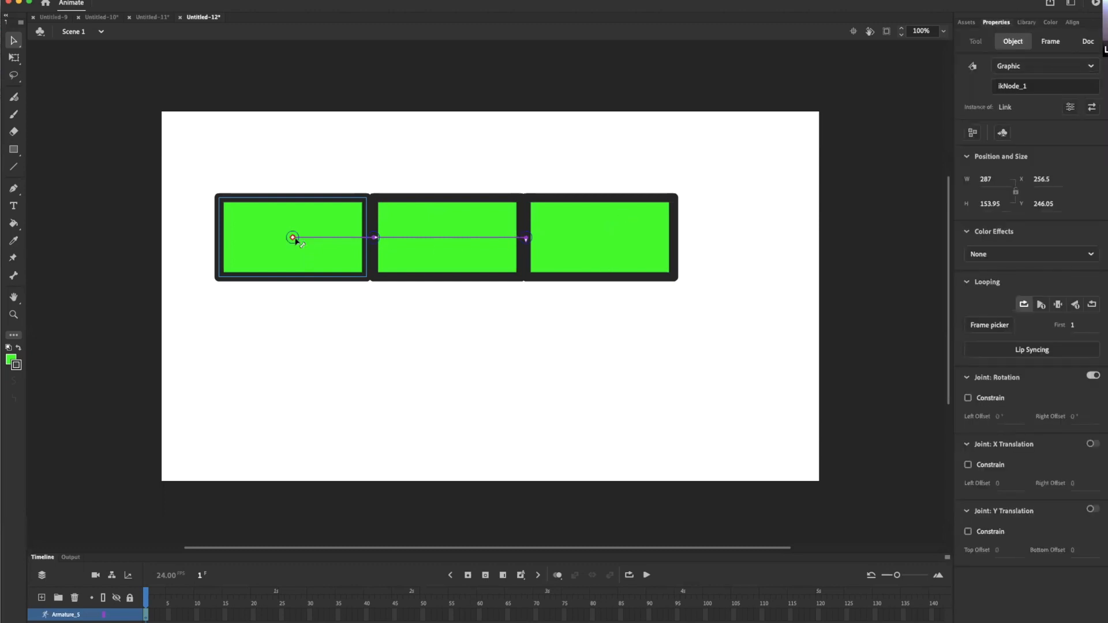
left_click(376, 239)
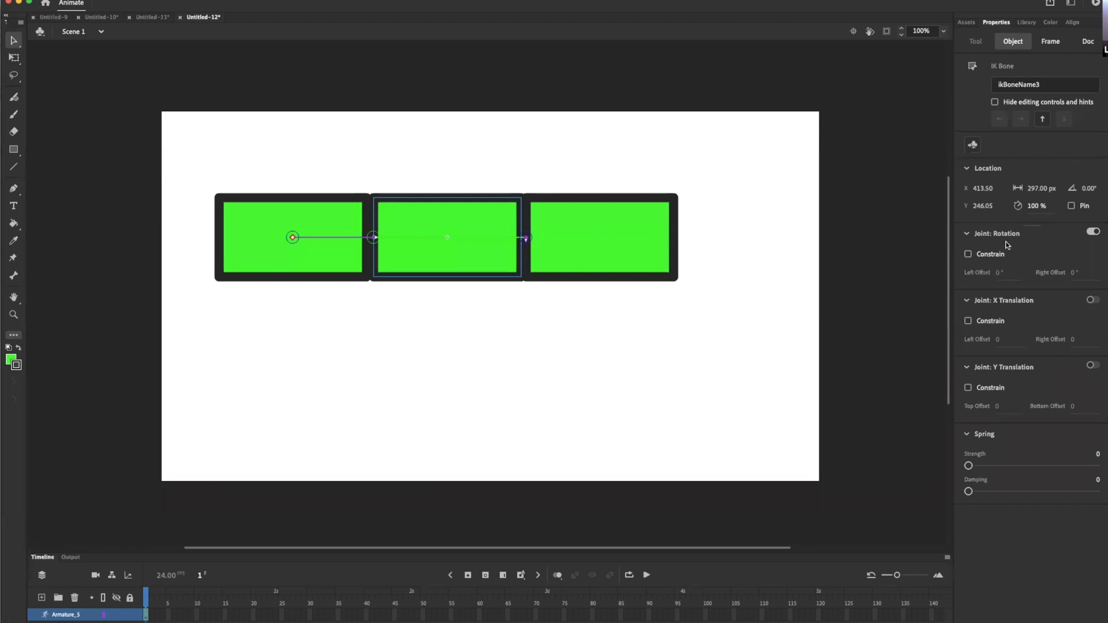
left_click(967, 234)
left_click(968, 233)
left_click(1093, 232)
- Test the disabled rotation by swinging the third link, and undo the pose
left_click_drag(618, 249, 520, 193)
key("super+z")
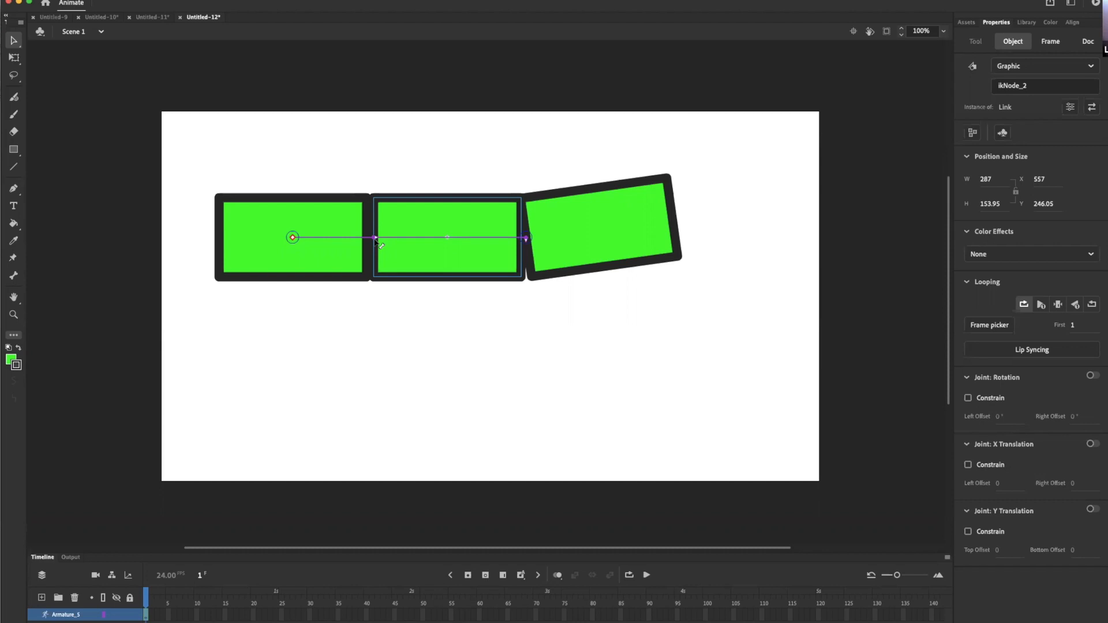
left_click(583, 250)
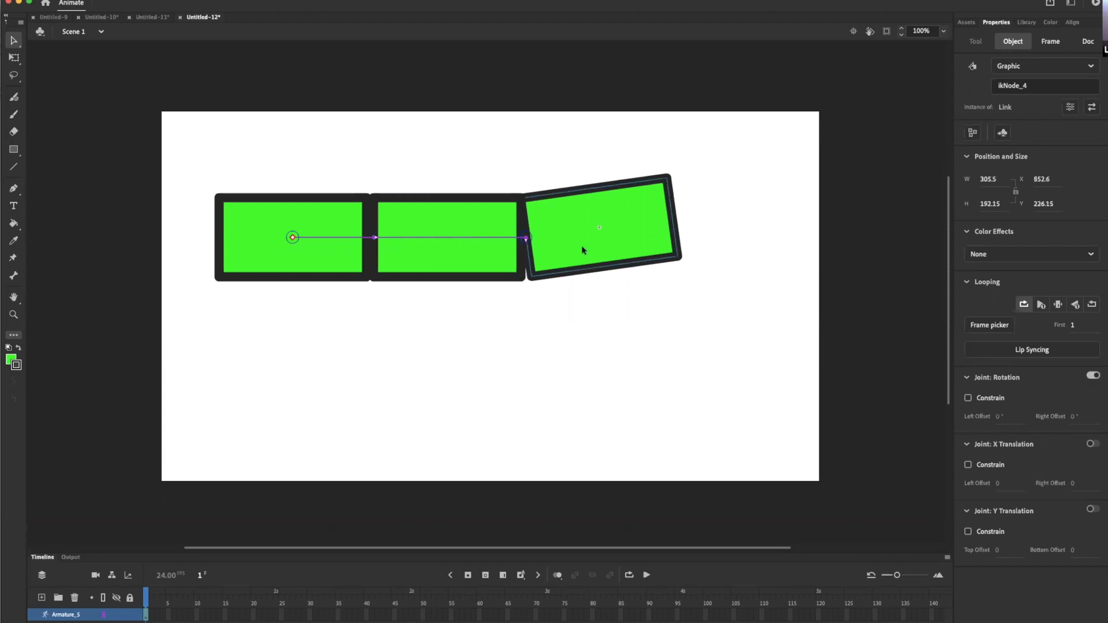
key("super+z")
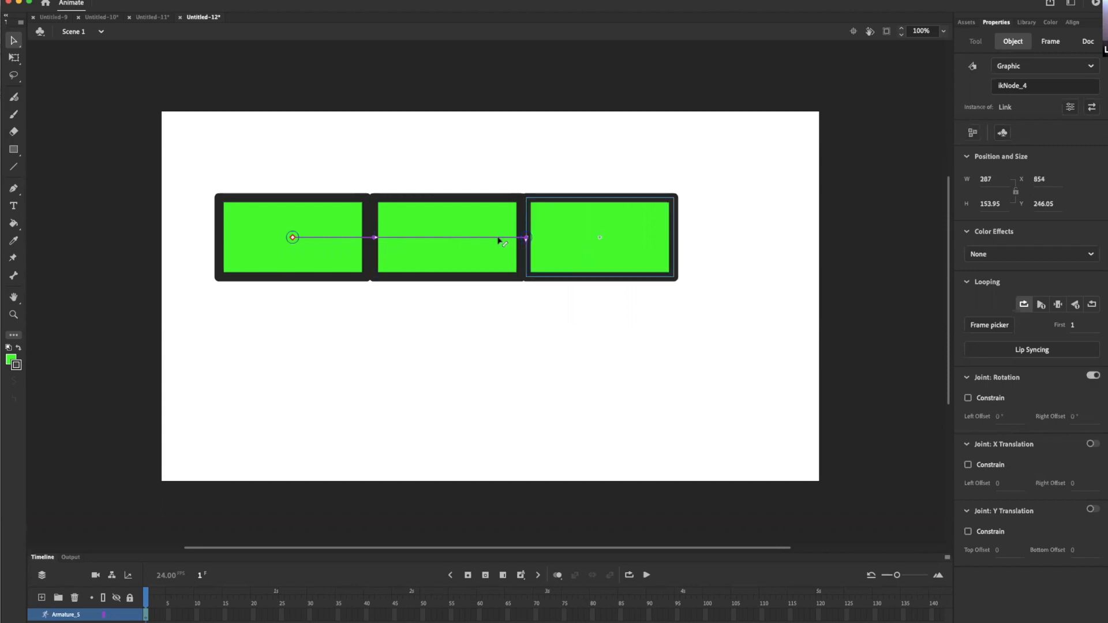
- Re-enable joint rotation on the second link's bone and constrain it to a left offset of -3° and right offset of 3°
left_click(376, 240)
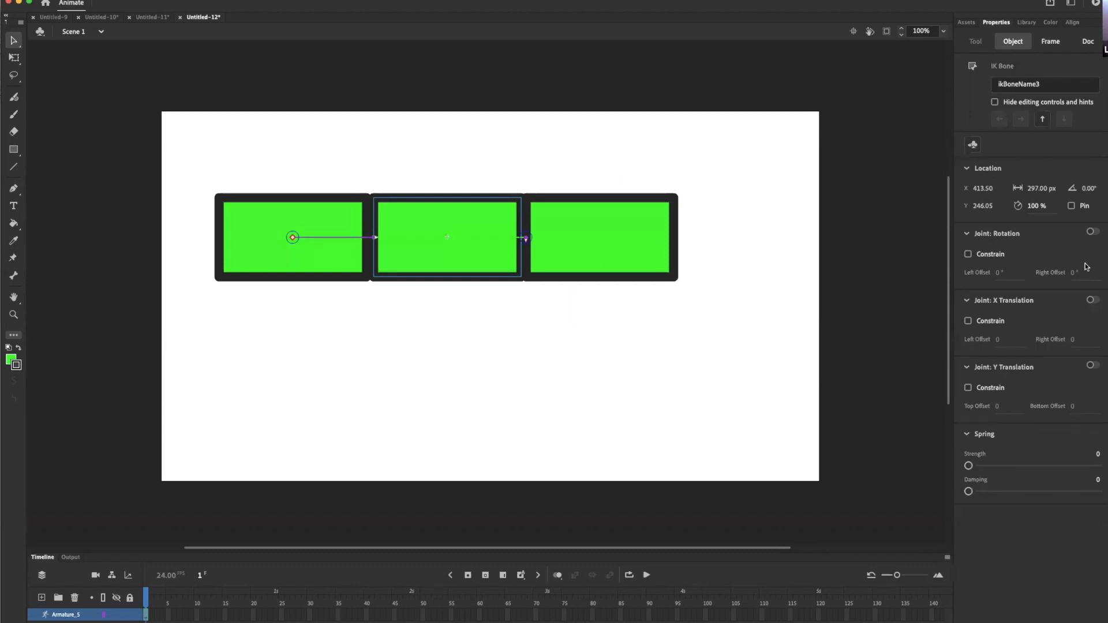
left_click(1092, 233)
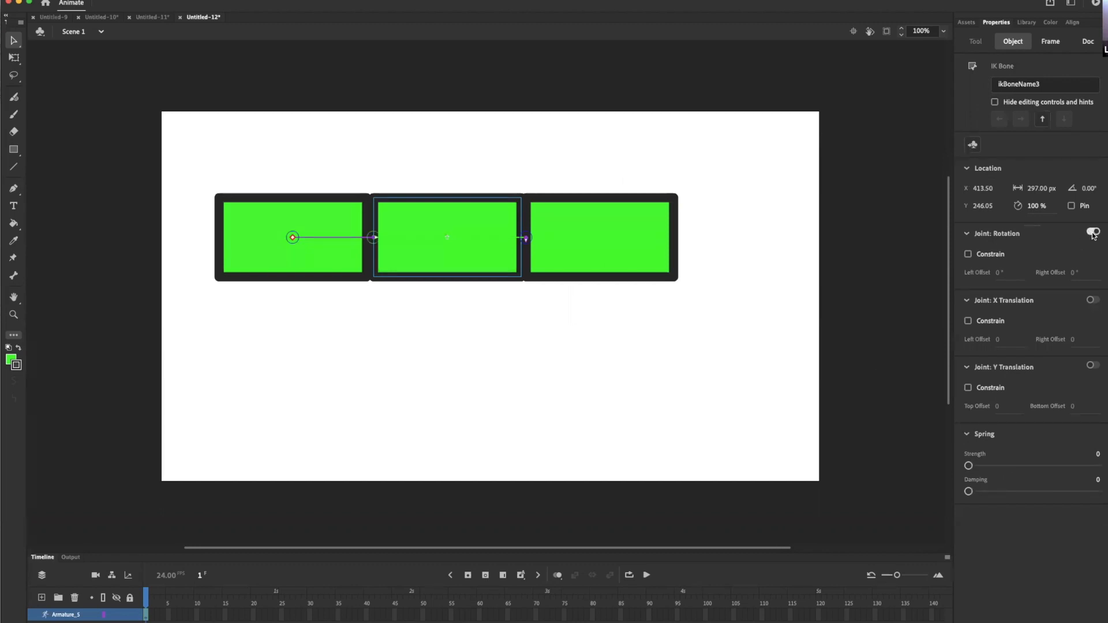
left_click(969, 254)
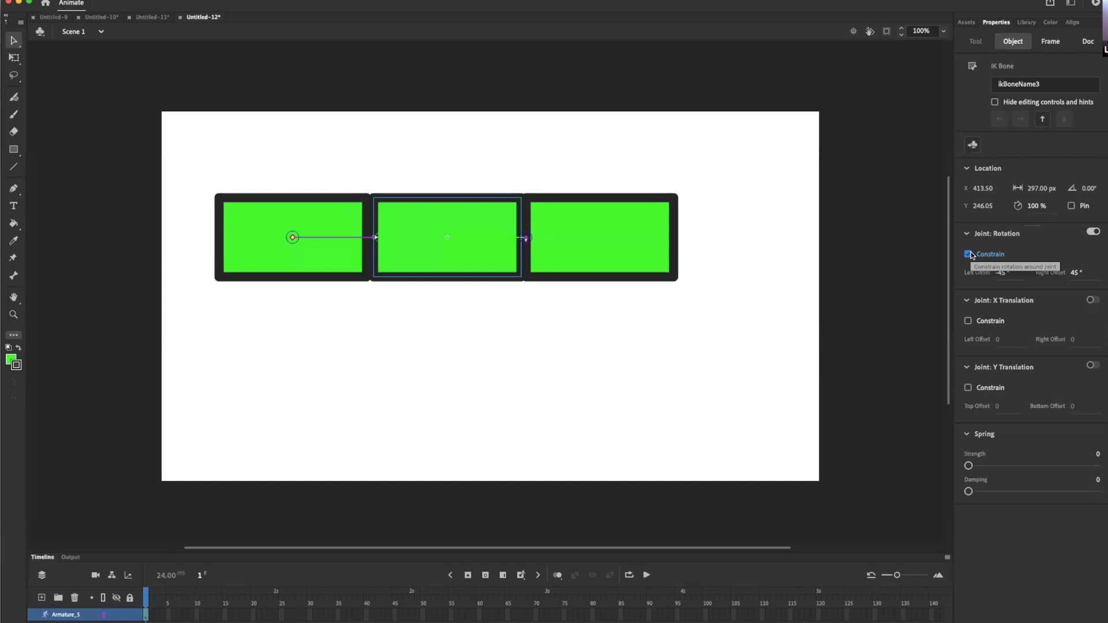
left_click(1015, 274)
type("-5")
key("Tab")
type("5")
key("Return")
- Pose the constrained chain by swinging its links, ending with the third link tilted upward
left_click_drag(664, 236, 606, 277)
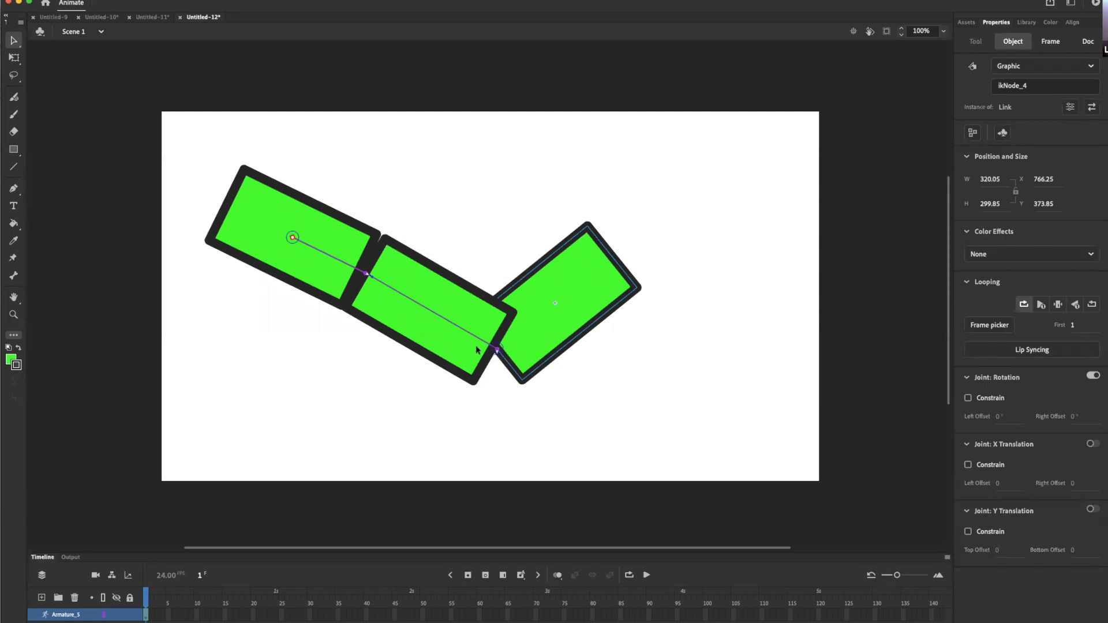
left_click_drag(501, 351, 641, 270)
left_click_drag(403, 275, 252, 212)
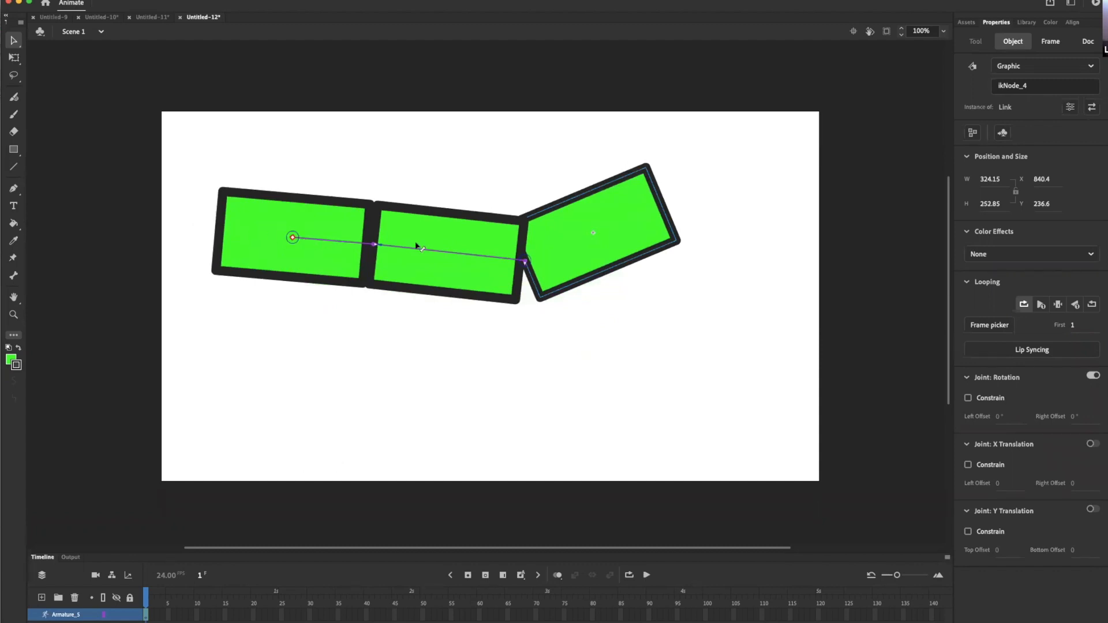
left_click_drag(633, 252, 670, 265)
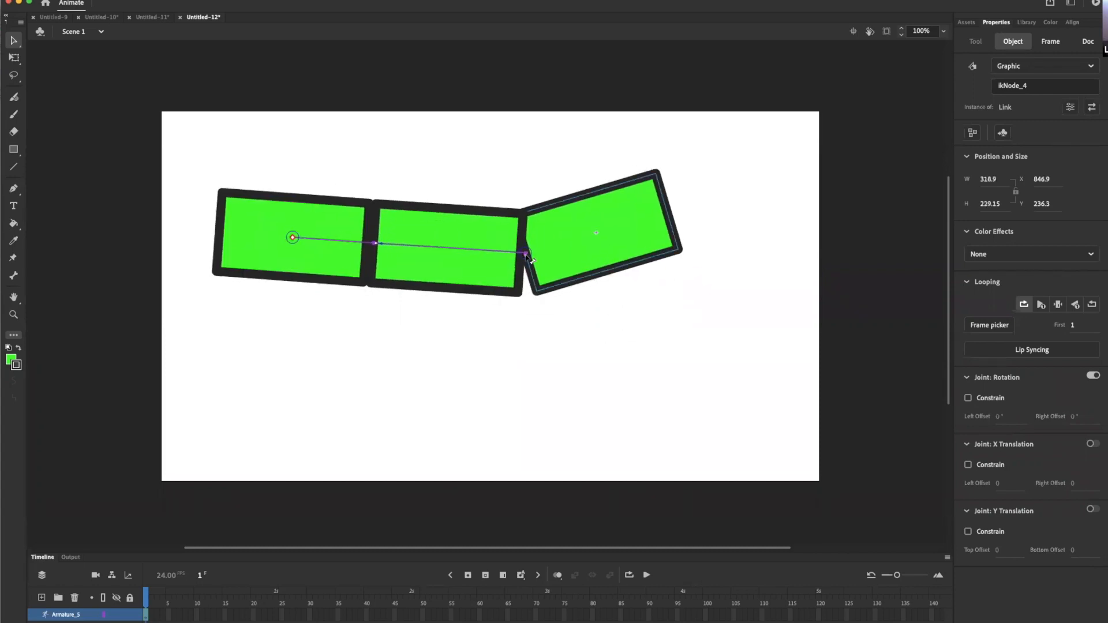
- Set the left rotation offset of the second link's bone to 45°
left_click(530, 257)
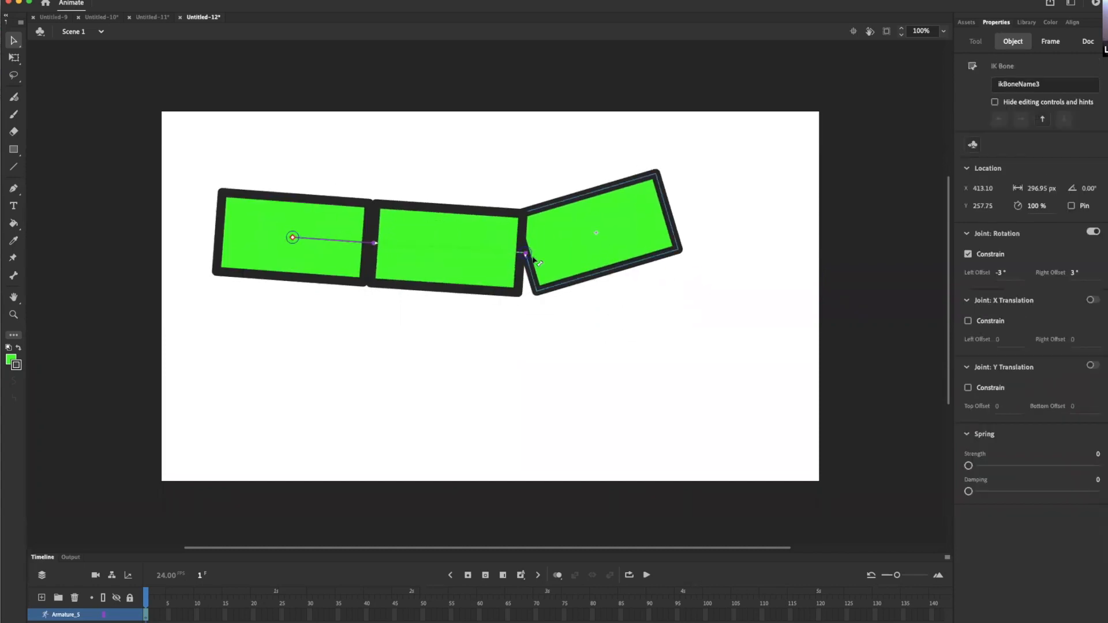
left_click(999, 273)
type("45")
key("BackSpace")
key("BackSpace")
type("45")
key("Tab")
key("Return")
- Try swinging the third link downward, and undo the pose
left_click_drag(638, 275, 681, 345)
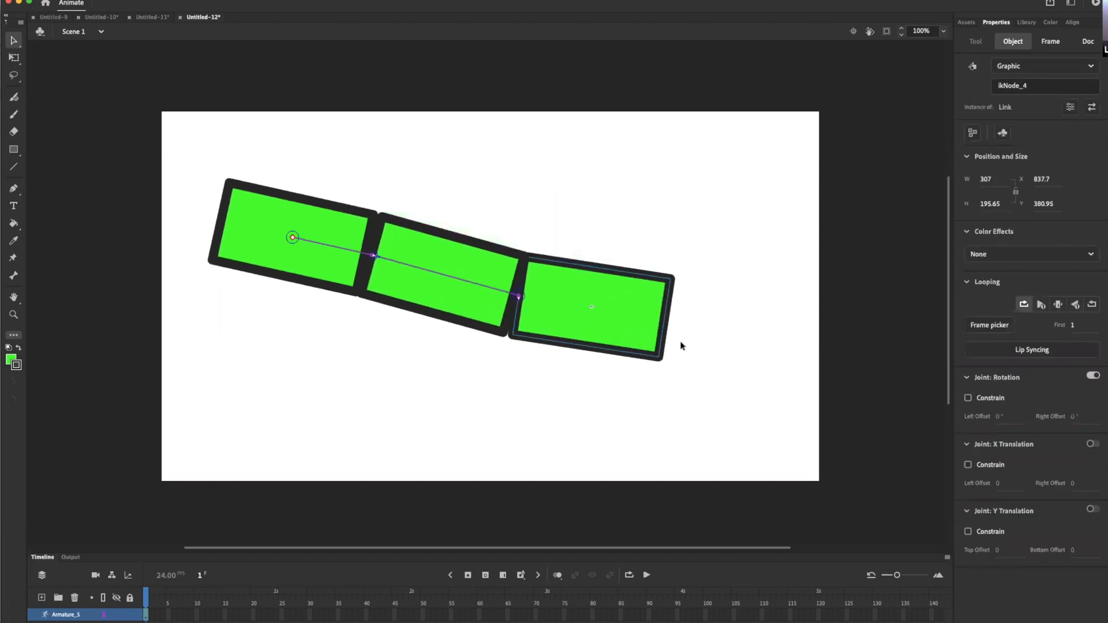
key("super+z")
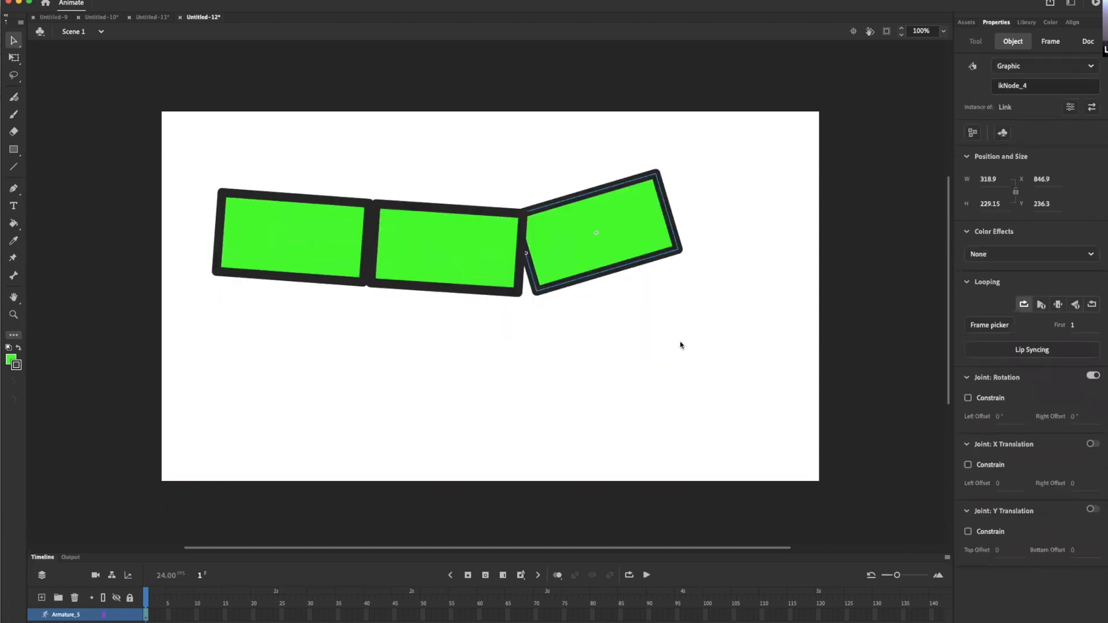
left_click_drag(202, 148, 772, 362)
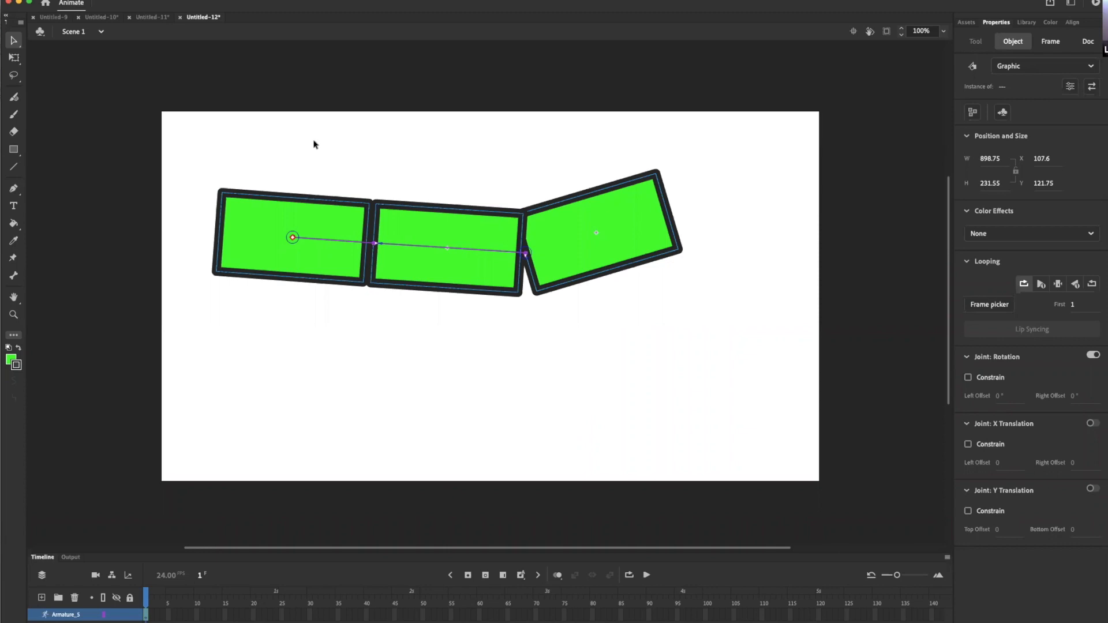
left_click(268, 144)
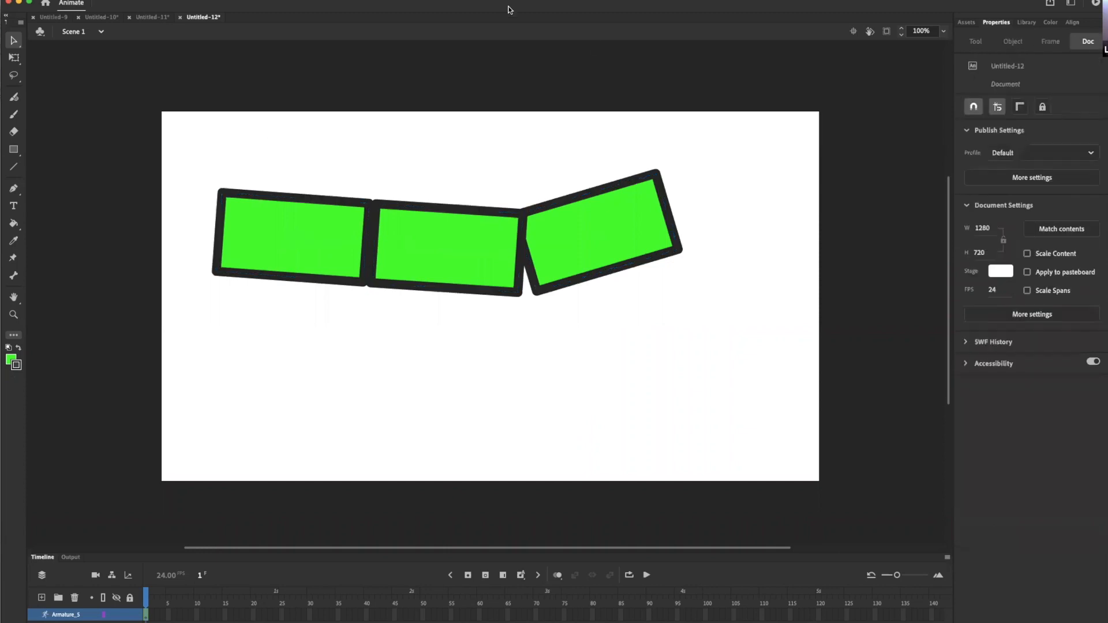
- Delete the linked chain from the stage and draw a green oval about 177 by 195 px in the stage's upper-left area
left_click_drag(136, 101, 760, 382)
key("Delete")
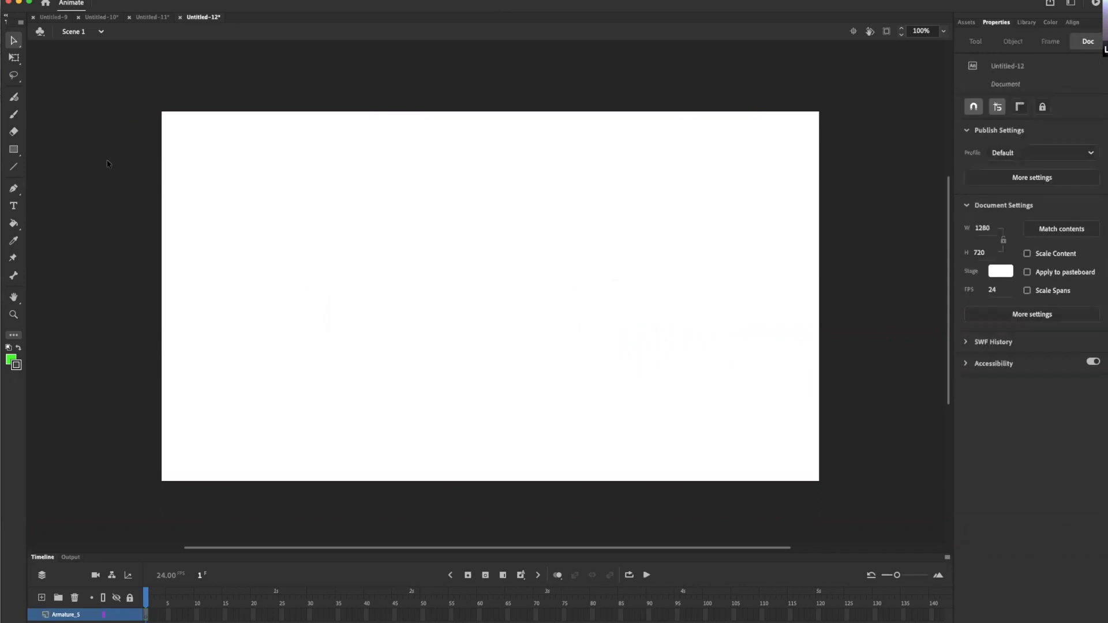
left_click(14, 149)
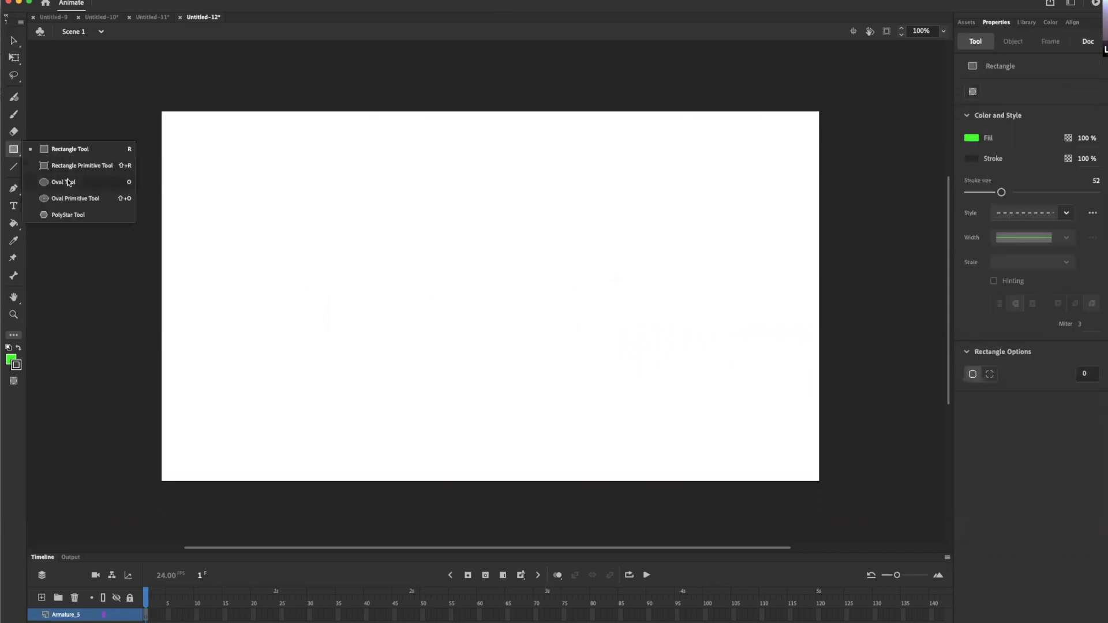
key("o")
mouse_move(239, 177)
left_mouse_down()
mouse_move(307, 245)
mouse_move(314, 279)
mouse_move(335, 281)
left_mouse_up()
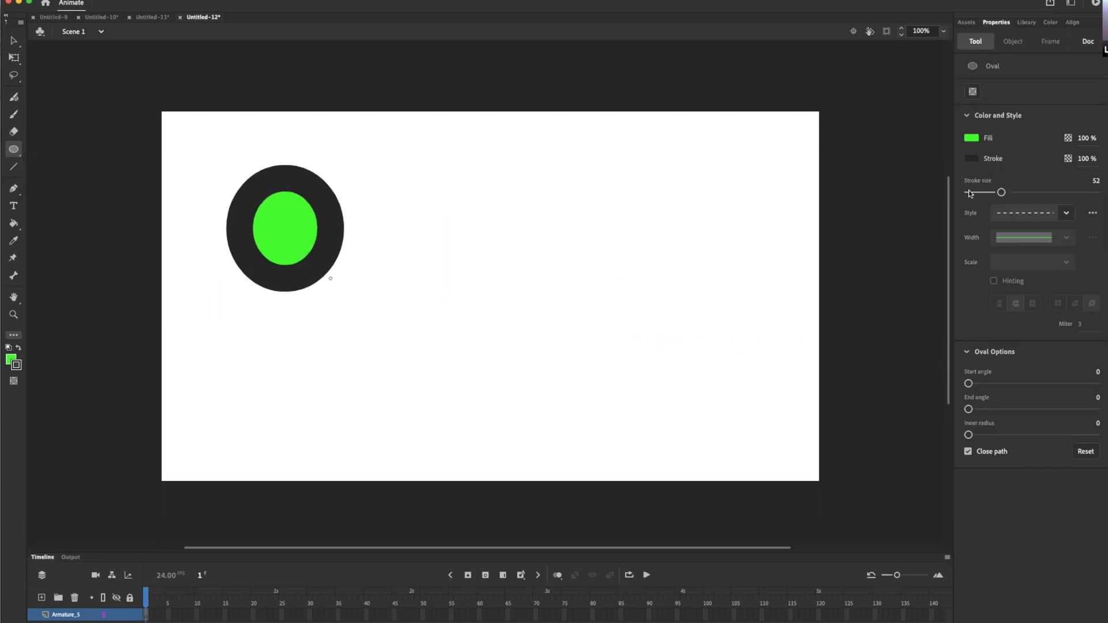
- Select the whole oval and set its stroke size to 23
left_click(14, 40)
left_click_drag(190, 132, 398, 354)
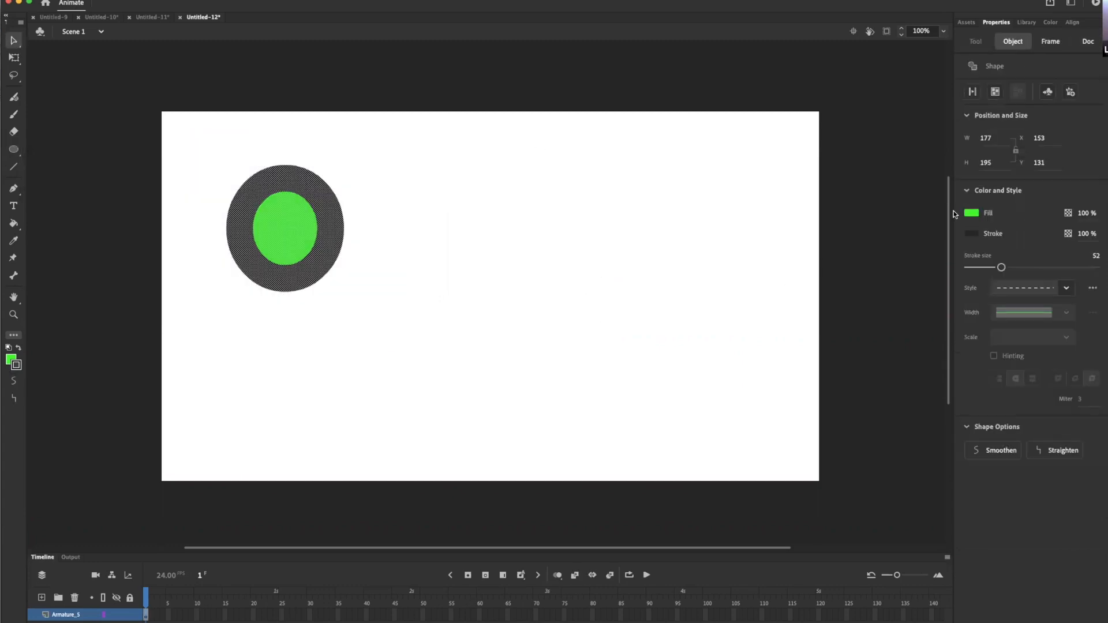
left_click_drag(1002, 268, 983, 268)
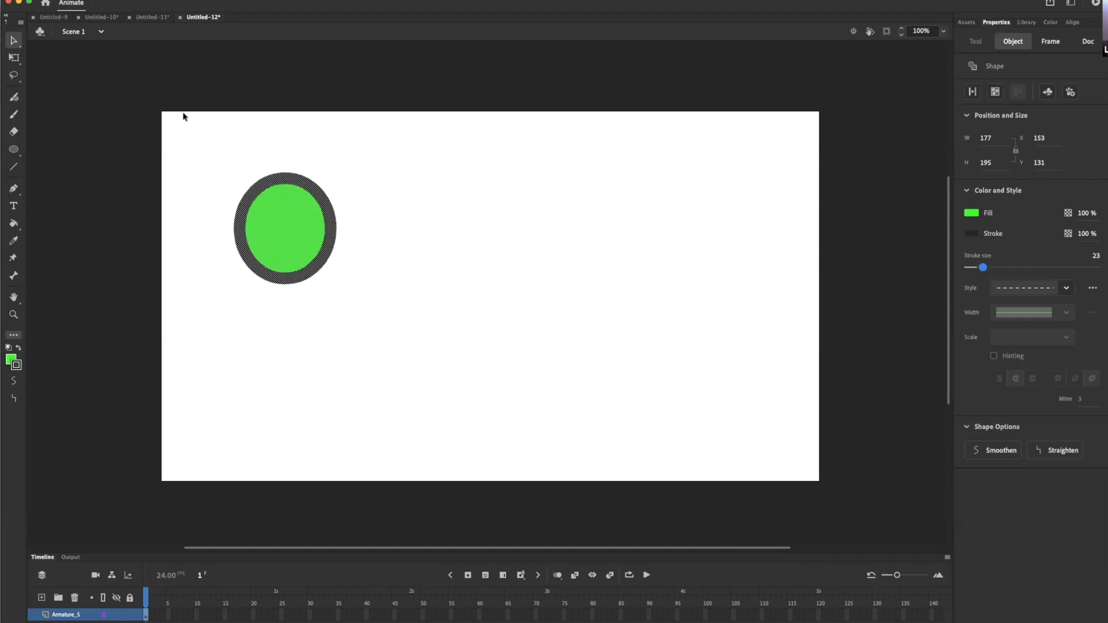
- Convert the oval into a graphic symbol named Symbol 1 with its registration point at the bottom centre
left_click_drag(177, 112, 393, 330)
left_click(131, 1)
left_click(131, 2)
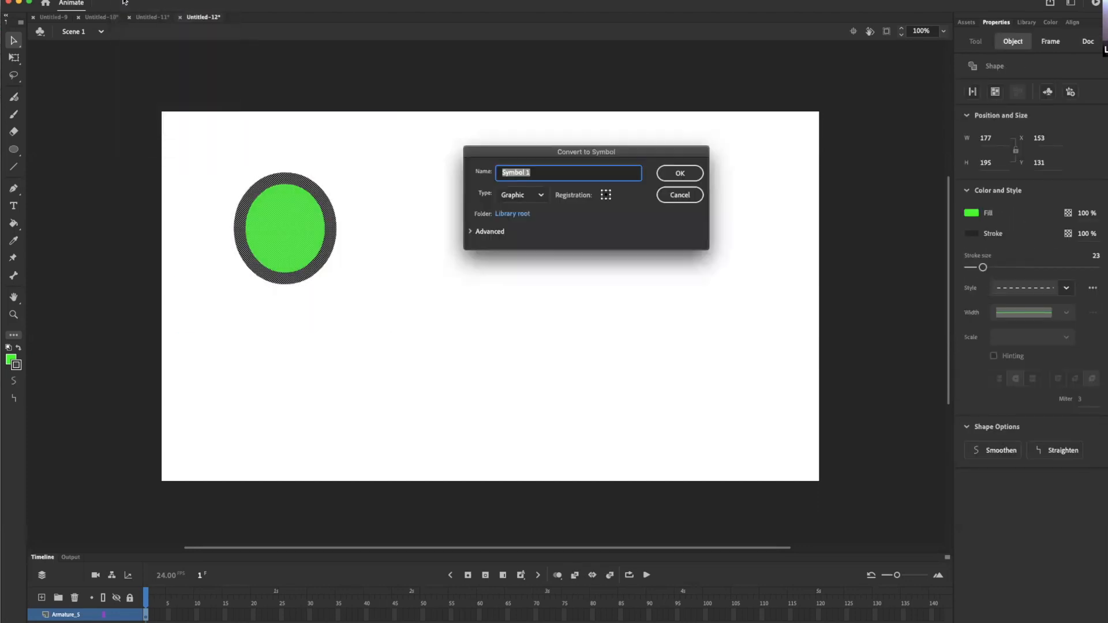
left_click(612, 197)
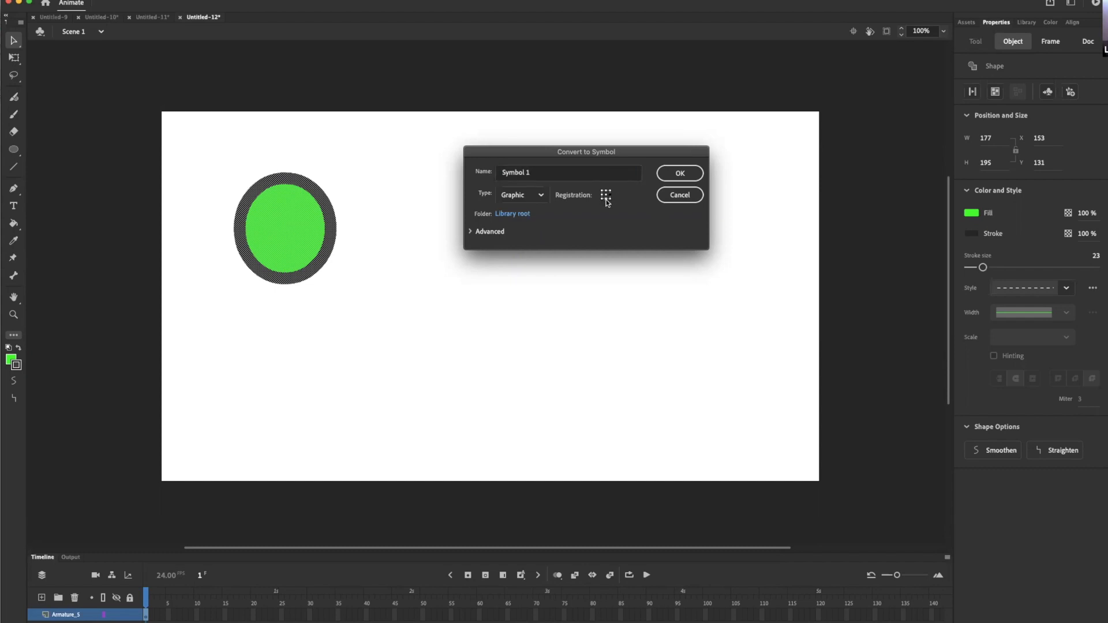
left_click(674, 172)
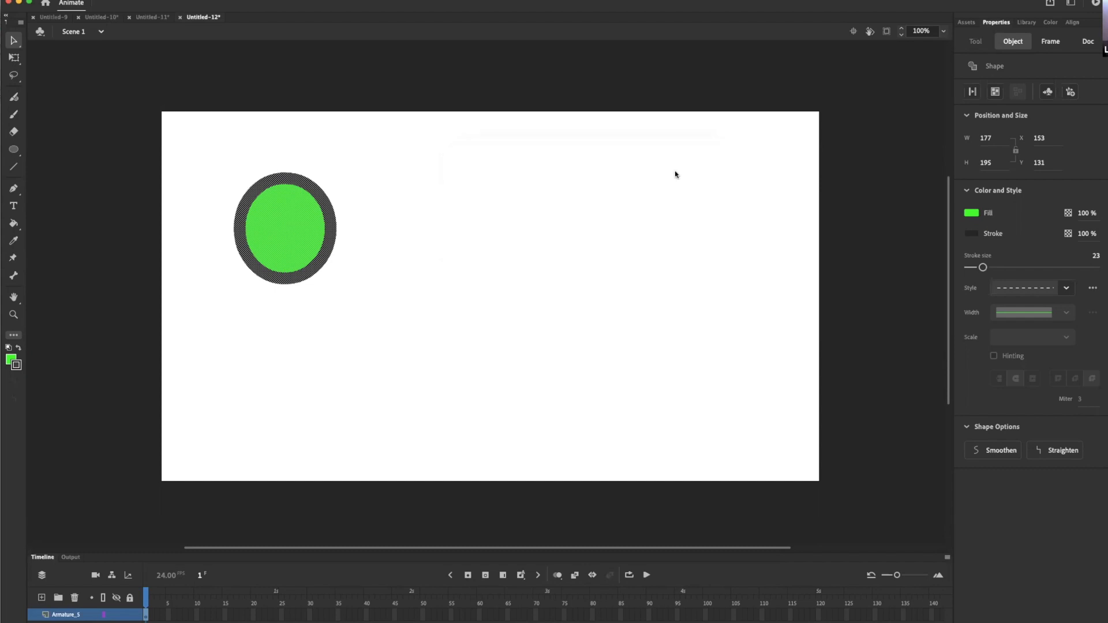
- Move the oval near the stage's top edge and place two more Symbol 1 instances in a column below it
left_click_drag(292, 227, 416, 180)
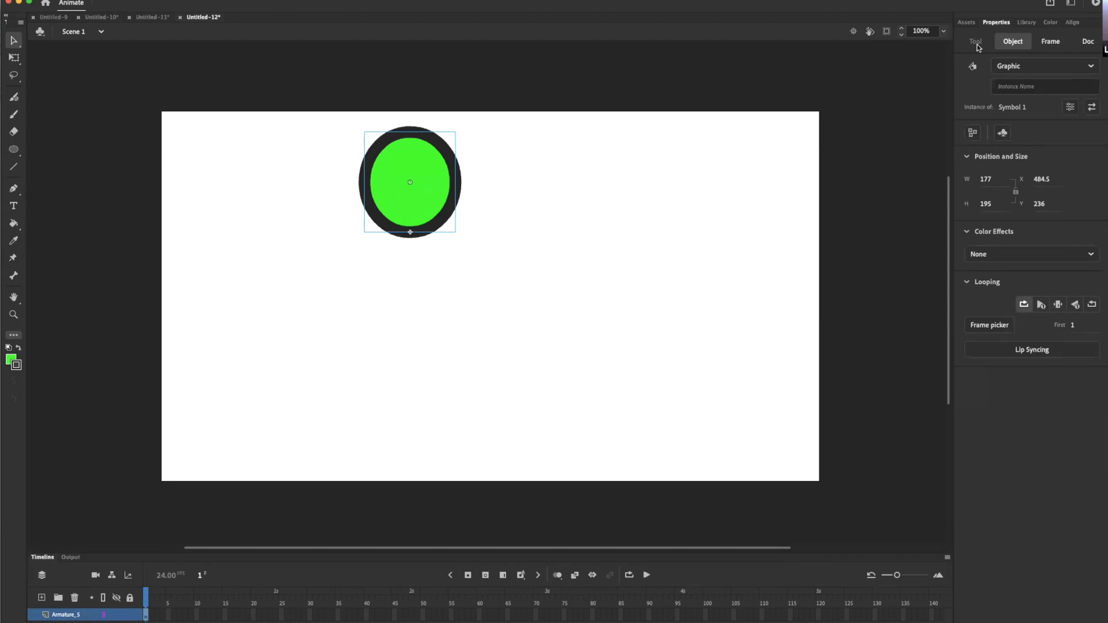
left_click(1026, 22)
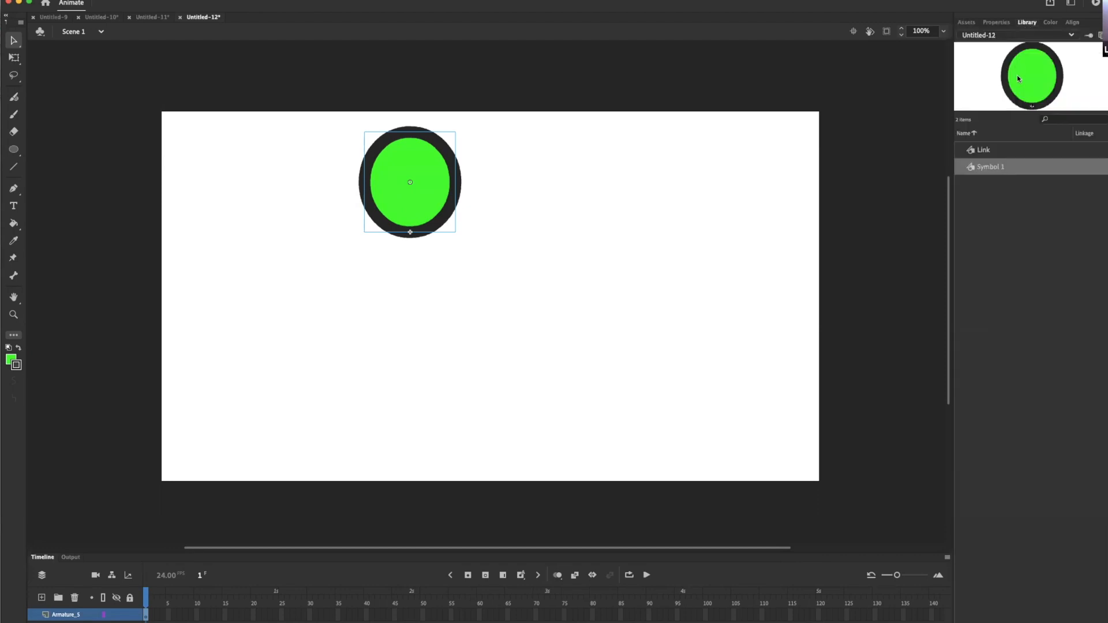
left_click_drag(972, 171, 415, 304)
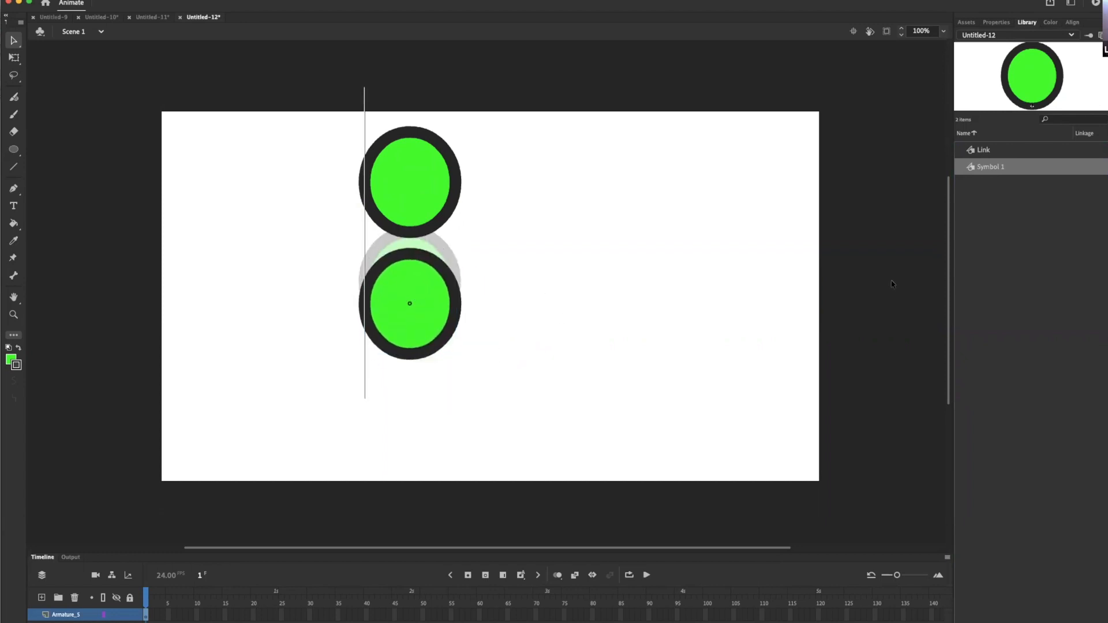
left_click_drag(1009, 171, 421, 415)
- Align all three ovals by their horizontal centres and nudge the column upward
left_click_drag(523, 455, 349, 110)
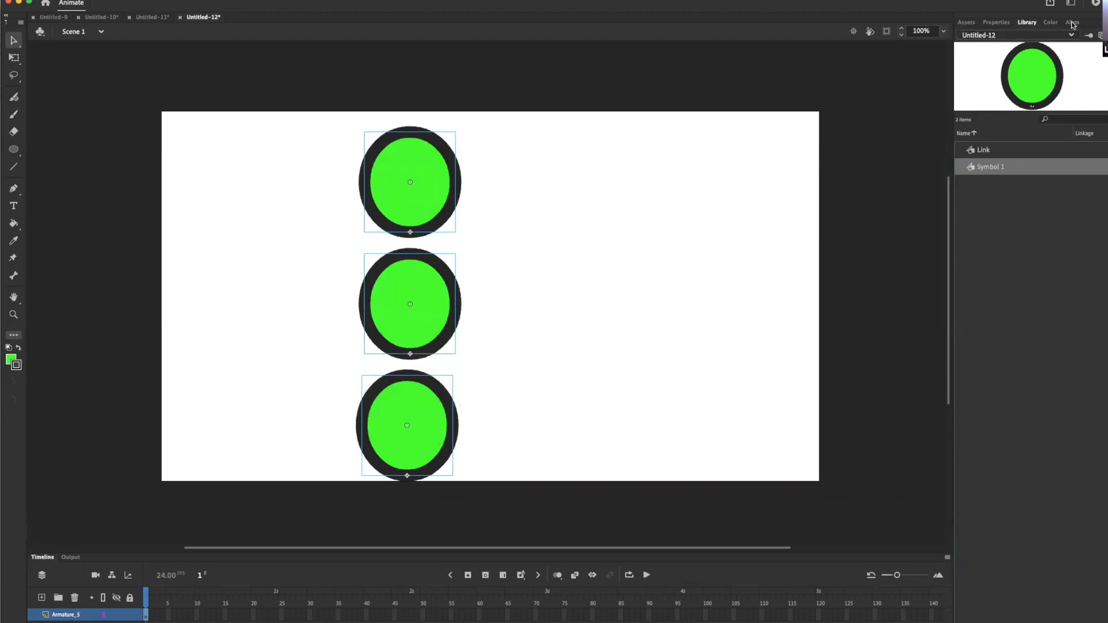
left_click(1072, 23)
left_click(983, 48)
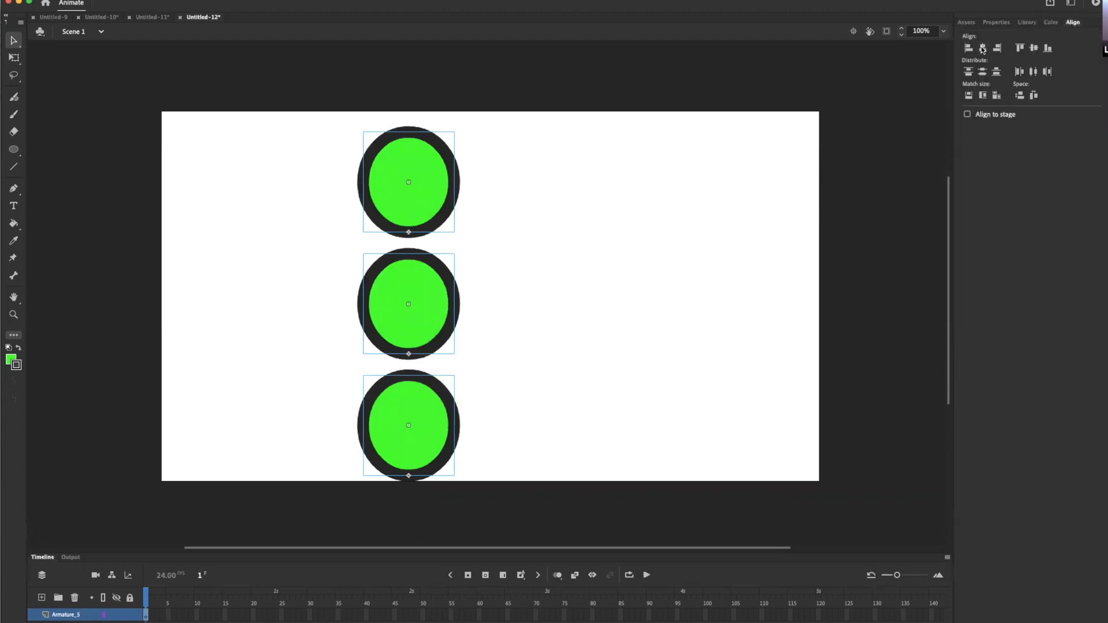
key("shift+Up")
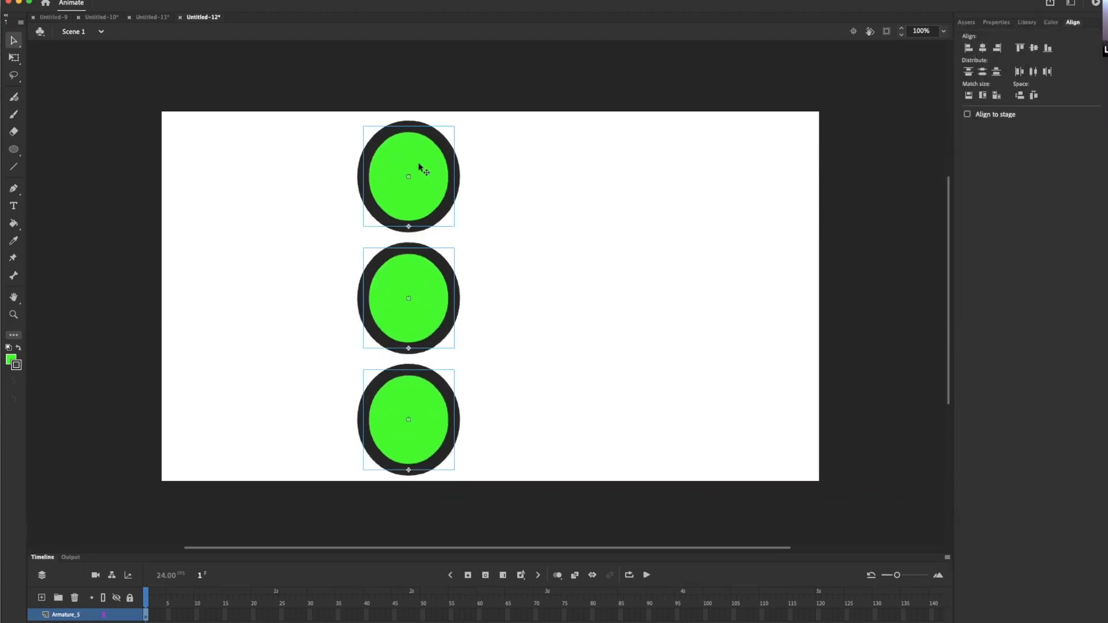
- Connect the three ovals with bones running from the bottom of the top oval down to the lowest one
left_click(13, 276)
left_click_drag(408, 227, 408, 255)
left_click_drag(408, 226, 409, 249)
left_click_drag(408, 349, 412, 370)
- Try swinging the connected ovals sideways, and undo the pose
left_click(14, 41)
left_click_drag(478, 419, 410, 133)
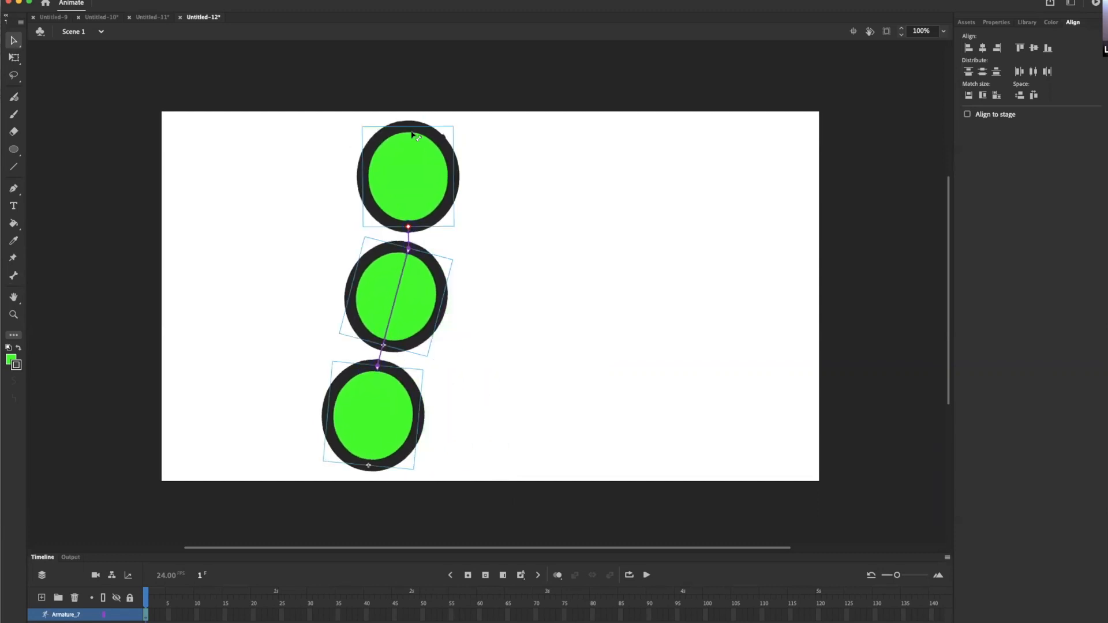
key("super+z")
key("super+z")
- Disable joint rotation on the short bone at the bottom of the top oval, and test the chain's swing
left_click(407, 227)
left_click(998, 22)
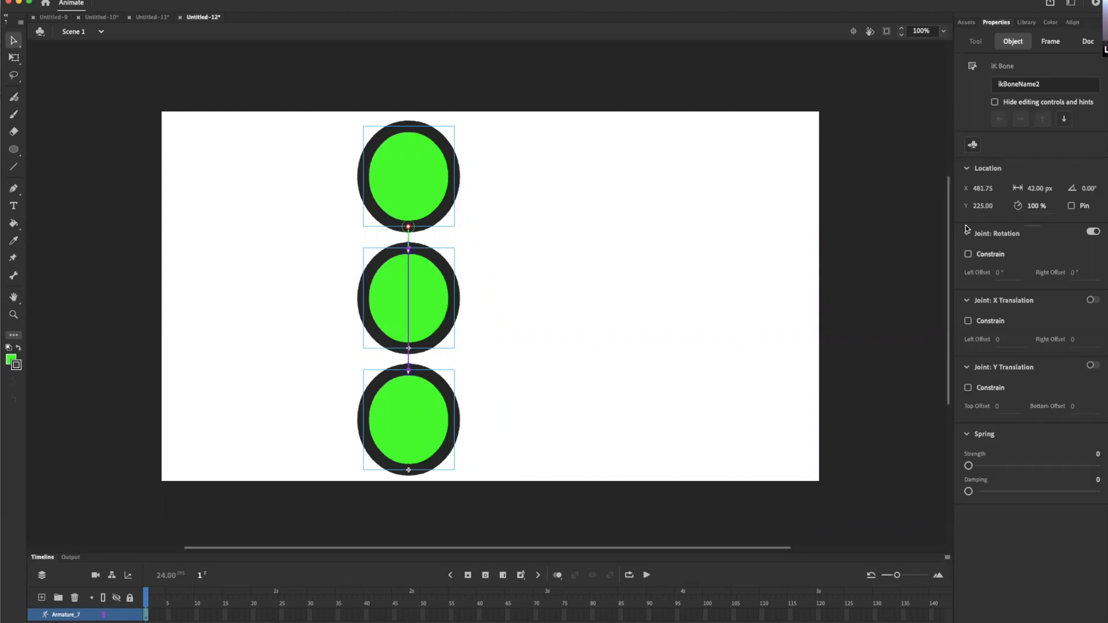
left_click(1093, 233)
left_click_drag(407, 447, 549, 586)
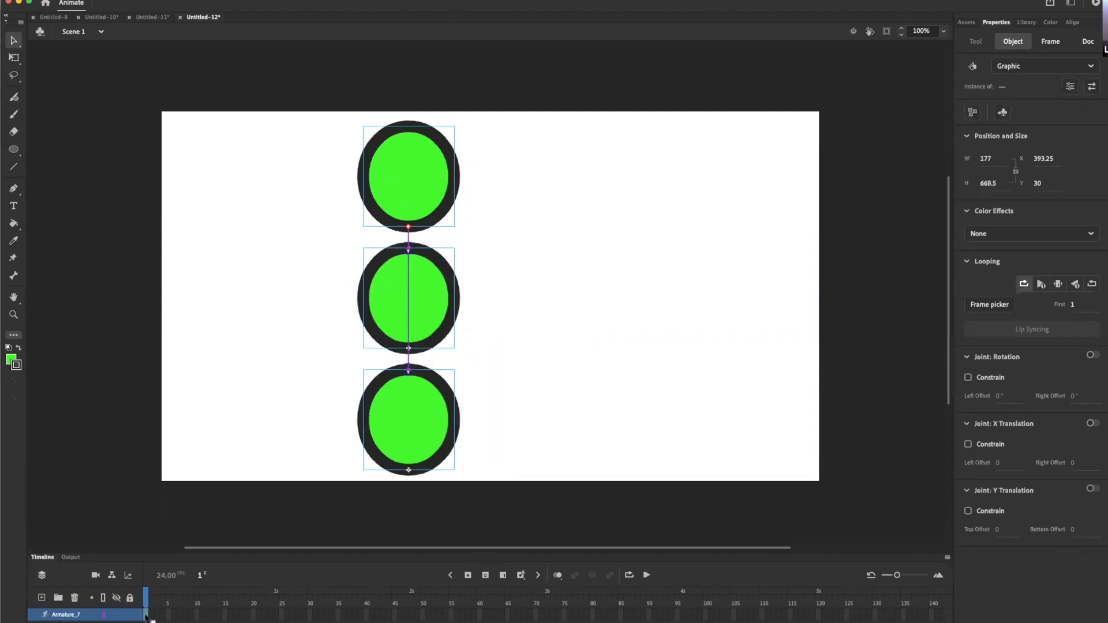
- Add a pose at frame 10 with the lower two ovals swung to the right
left_click(282, 614)
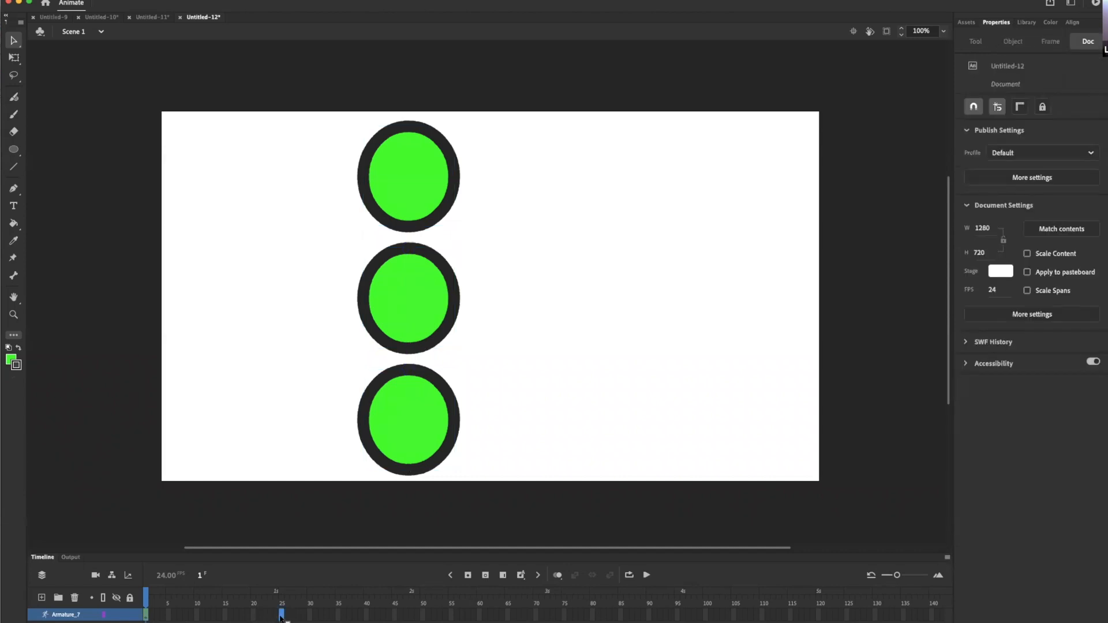
left_click(197, 615)
left_click(468, 576)
left_click_drag(408, 471, 603, 487)
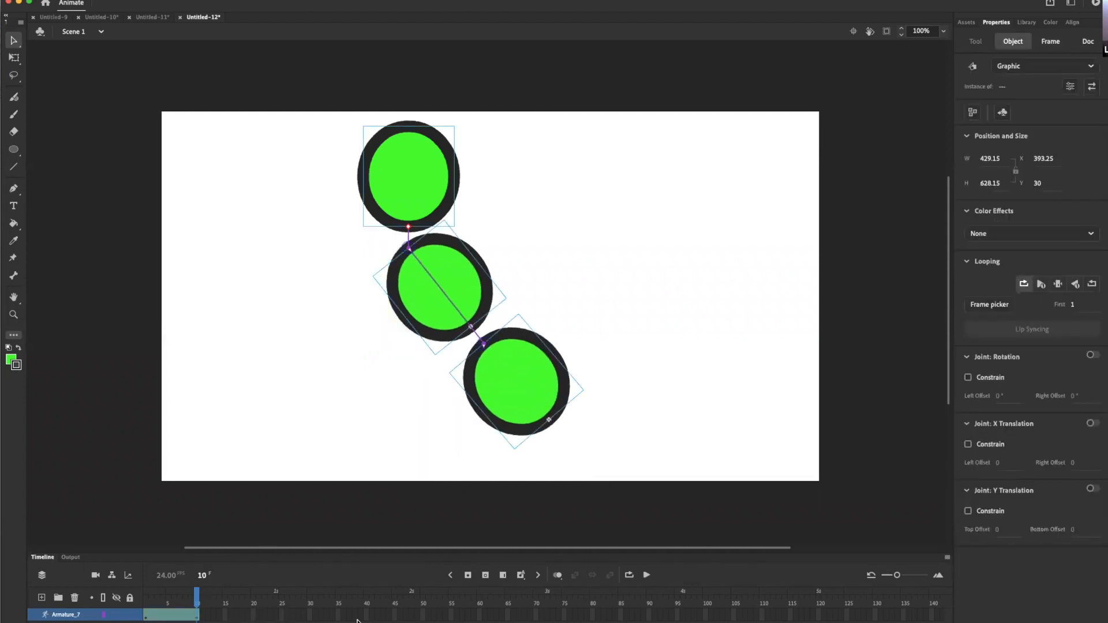
- Add a pose at frame 15 with the lower two ovals swung to the left
left_click(225, 615)
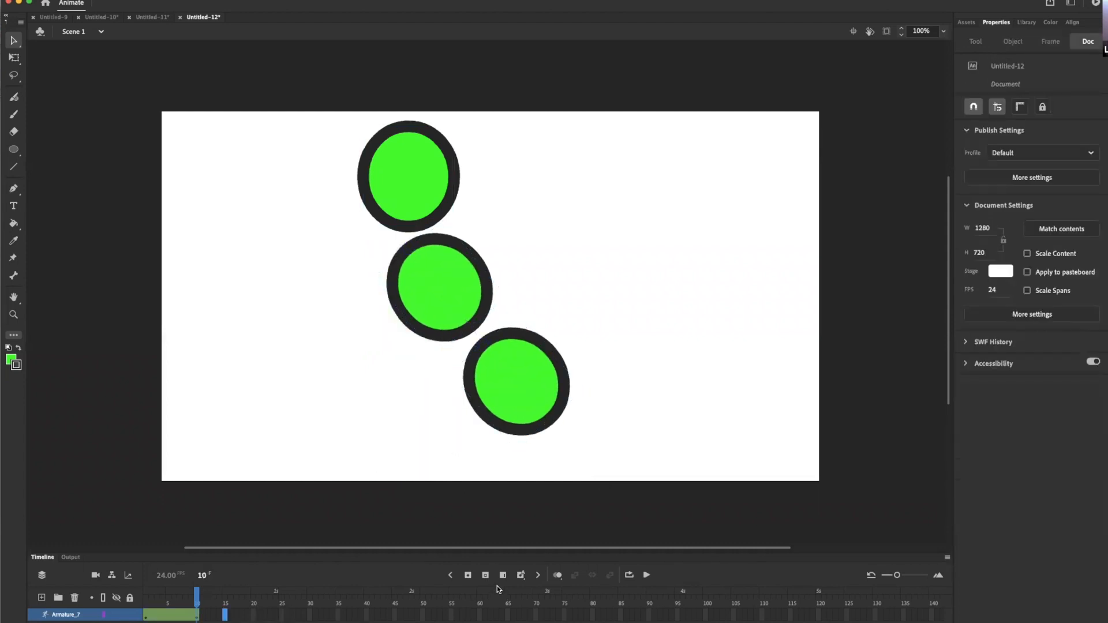
left_click(468, 576)
left_click_drag(555, 421, 194, 549)
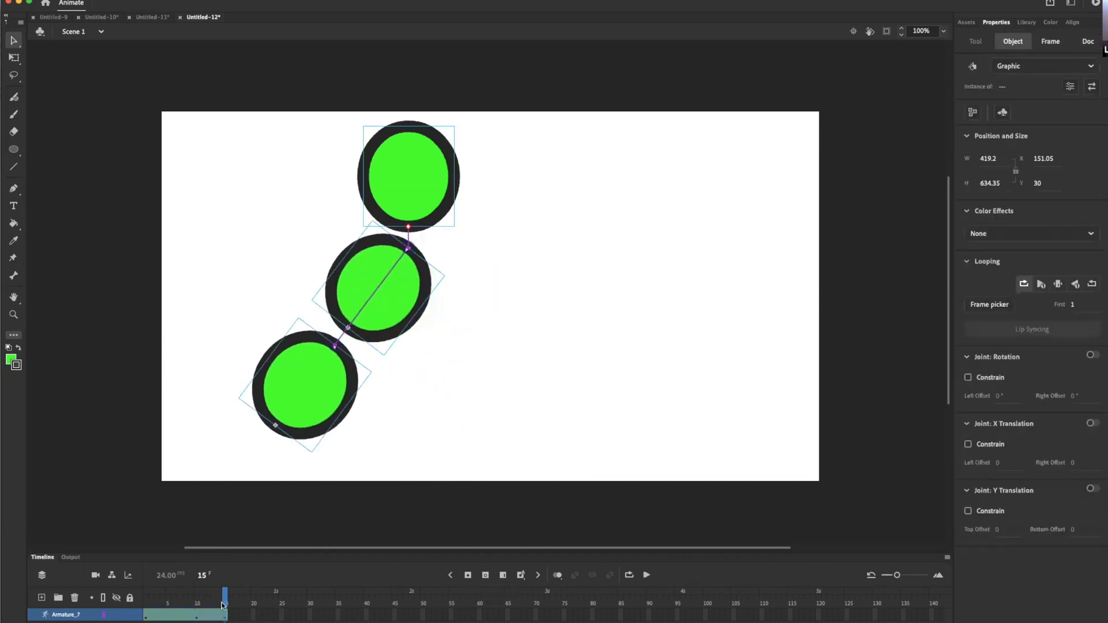
- Add a pose at frame 18 with the ovals hanging straight down, and preview the swinging animation
left_click(241, 615)
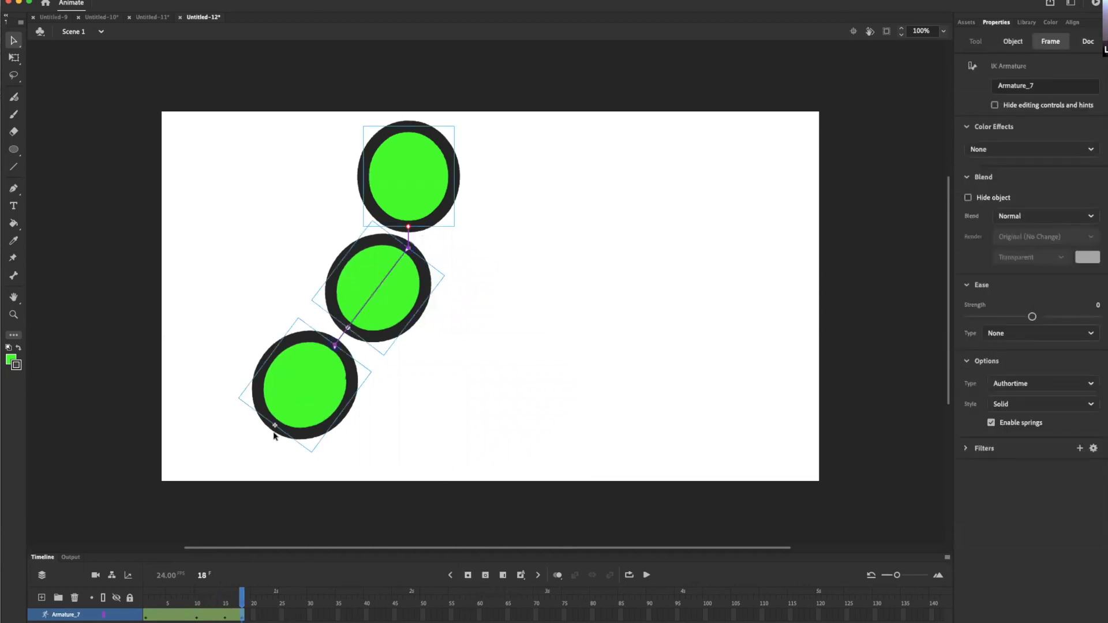
left_click_drag(275, 436, 413, 532)
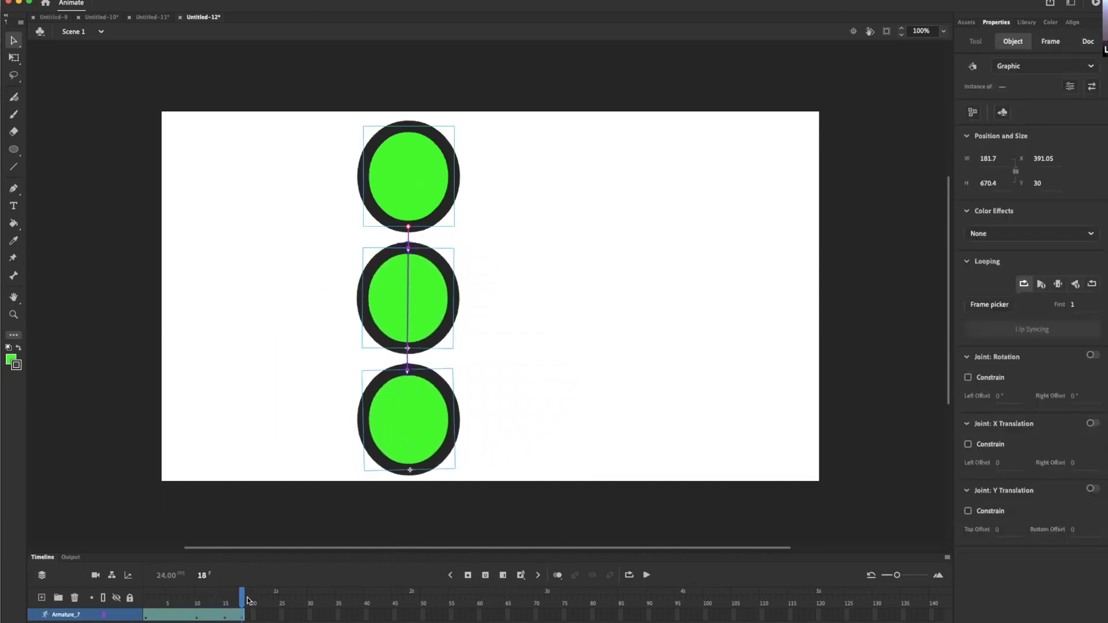
left_click(647, 578)
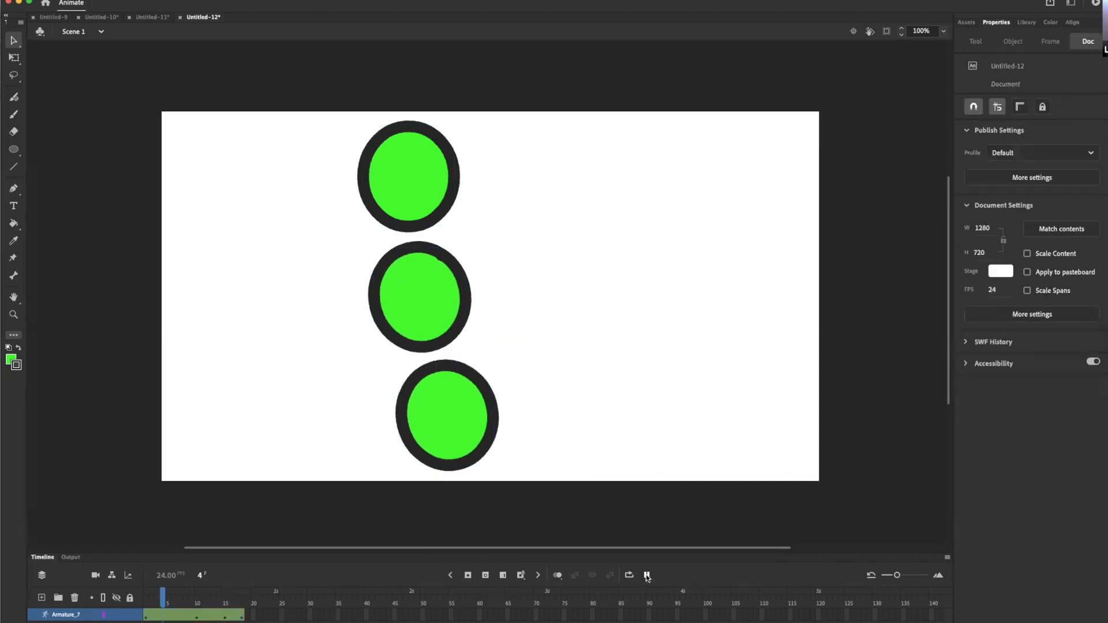
left_click_drag(239, 595, 158, 594)
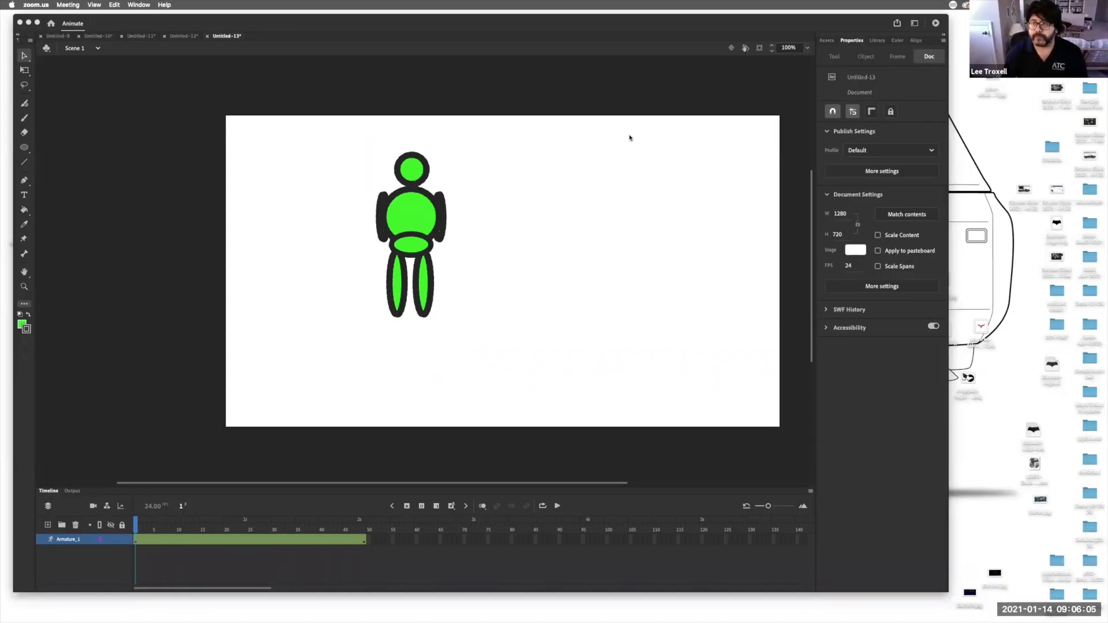
- Examine the jointed figure's poses at frames 1 and 49 and the motion between them
mouse_move(838, 616)
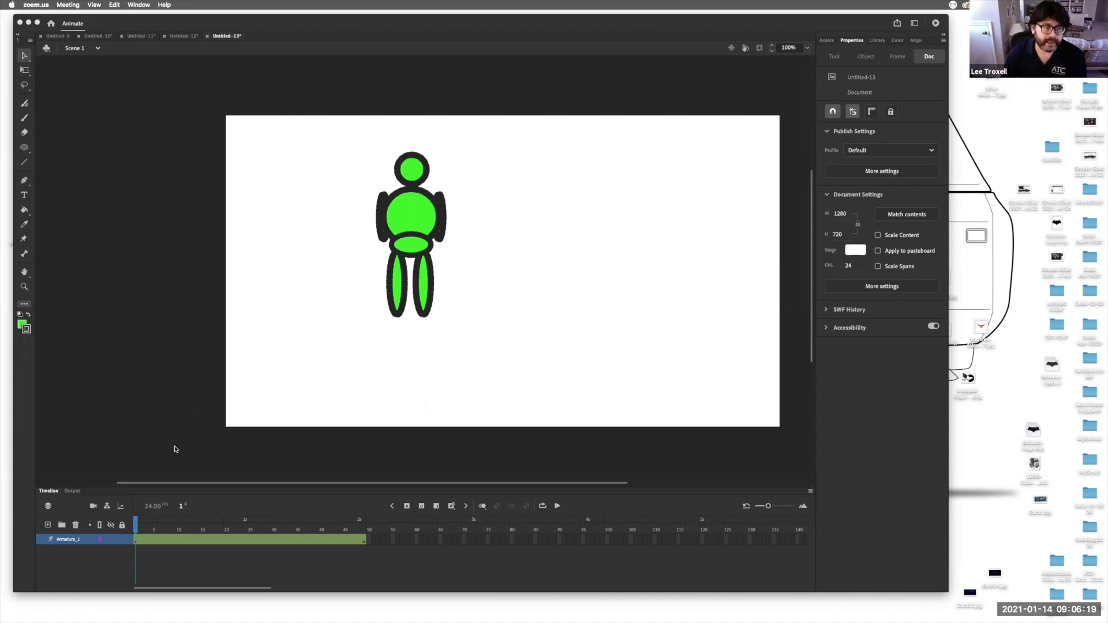
left_click(137, 545)
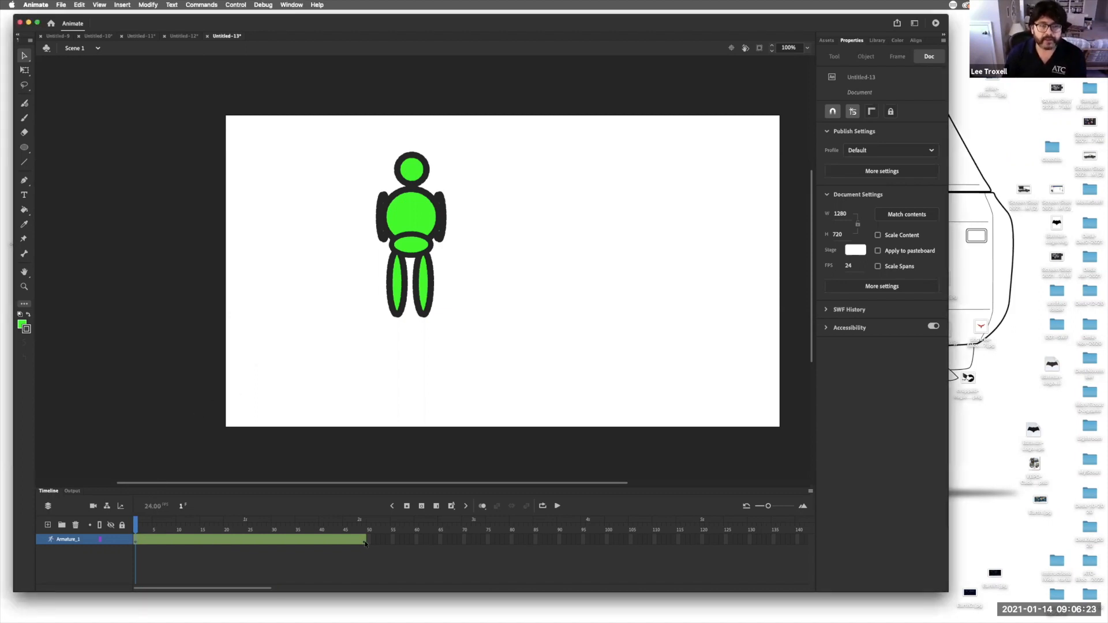
left_click(364, 541)
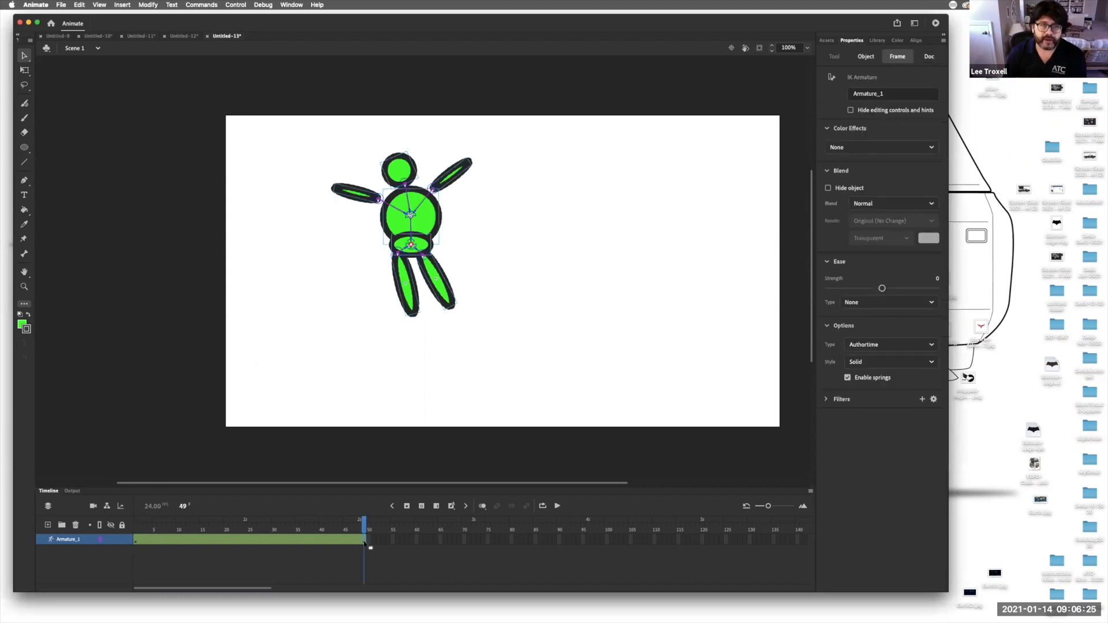
left_click(313, 400)
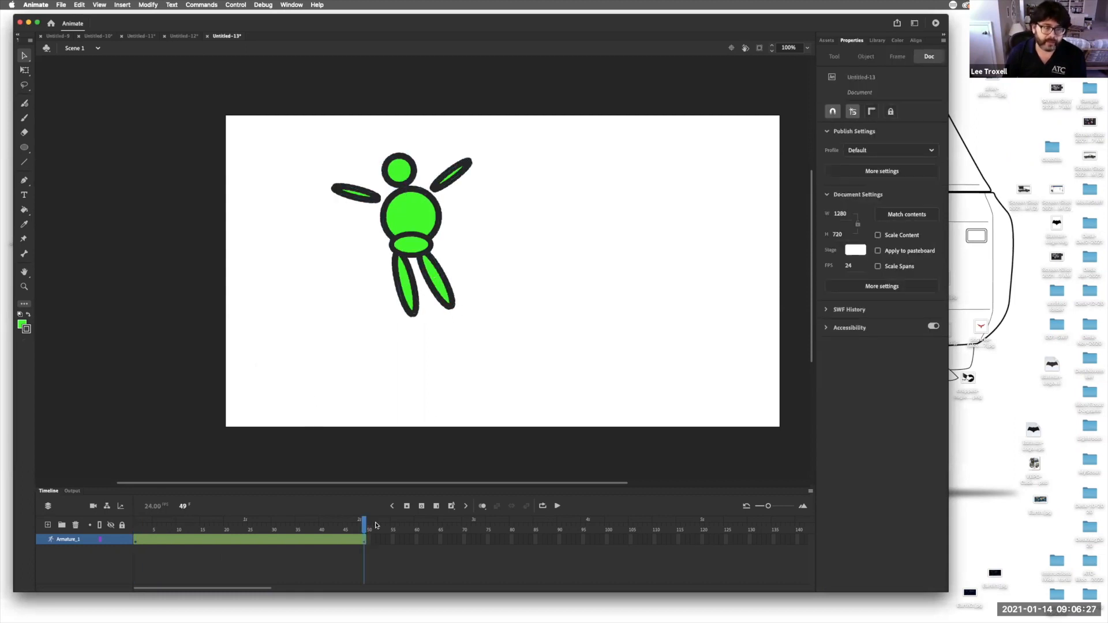
left_click_drag(365, 525, 136, 543)
- Copy the figure's pose at frame 1 of the armature layer
left_click(136, 543)
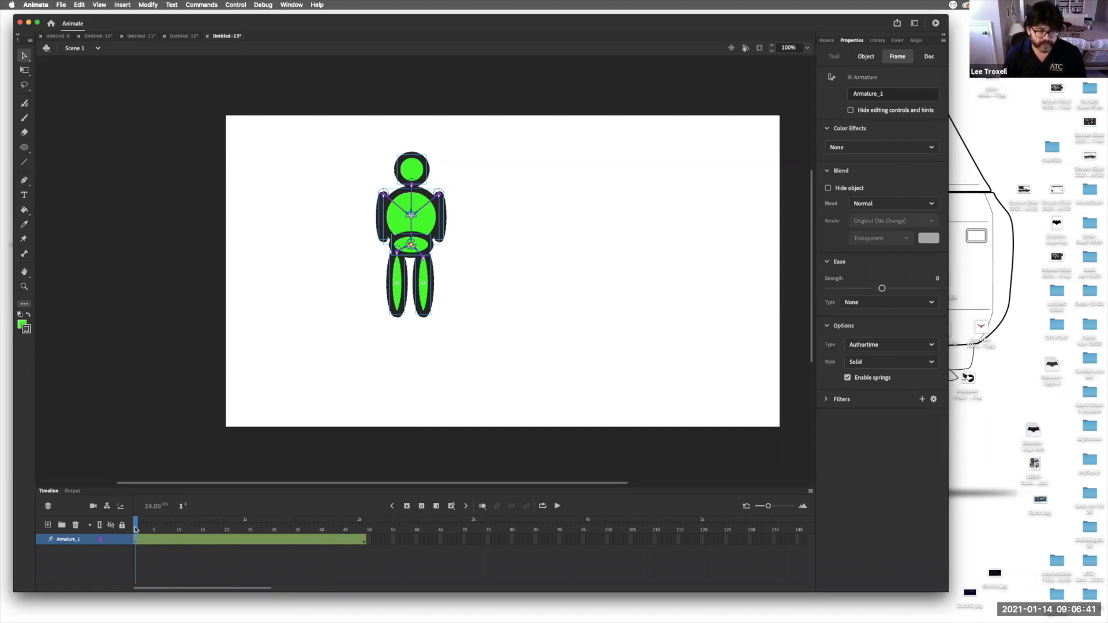
right_click(137, 542)
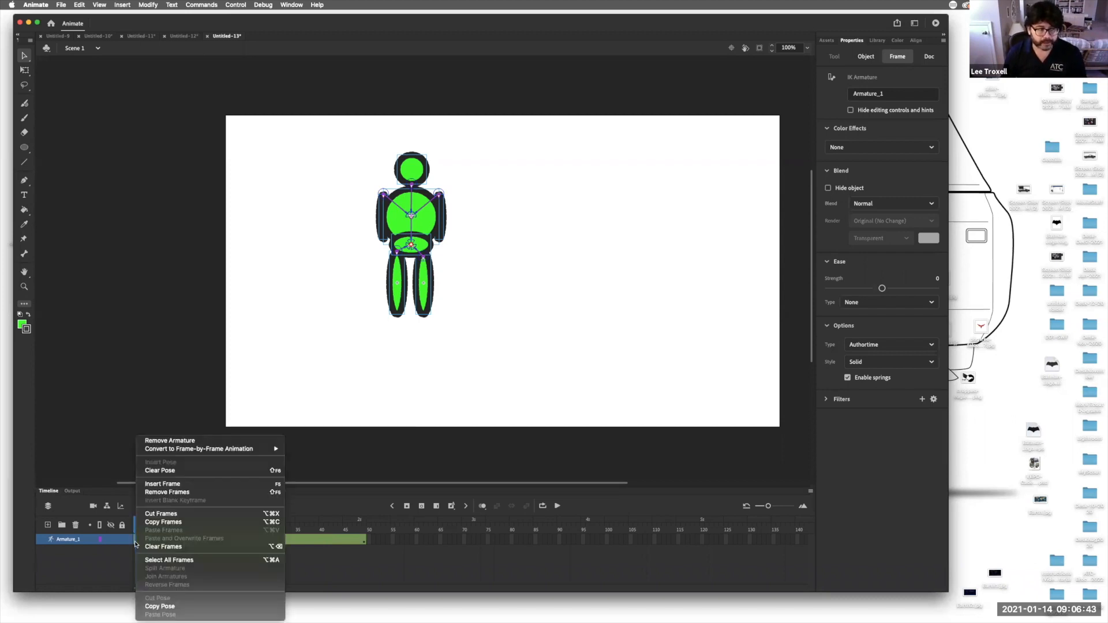
left_click(158, 610)
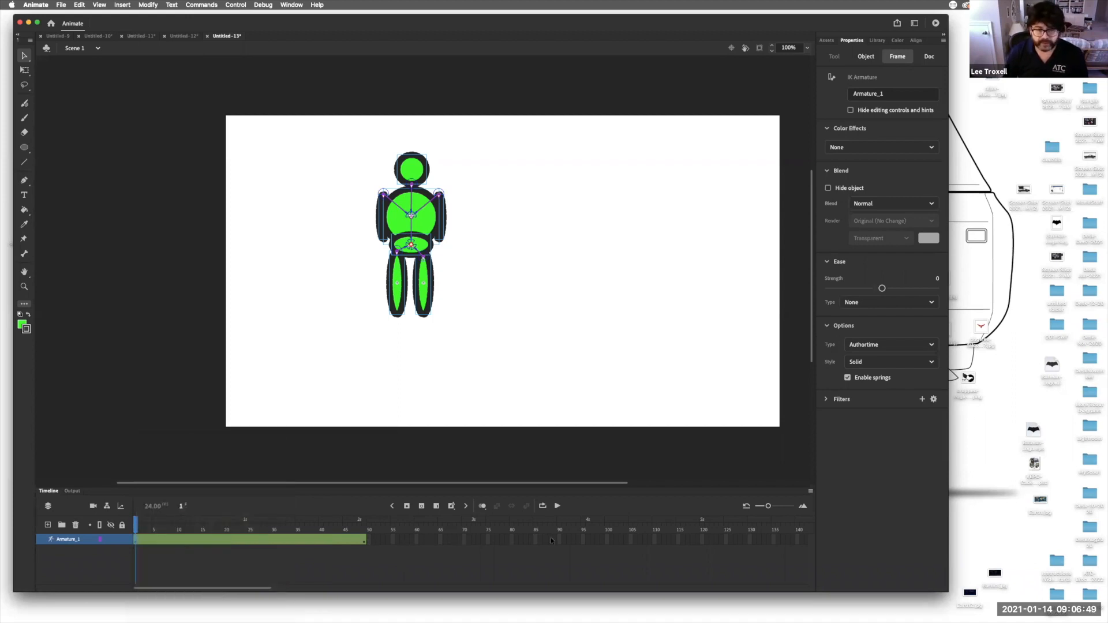
- Add a pose at frame 85 of the armature layer using the copied frame 1 pose, and preview the animation
left_click(535, 541)
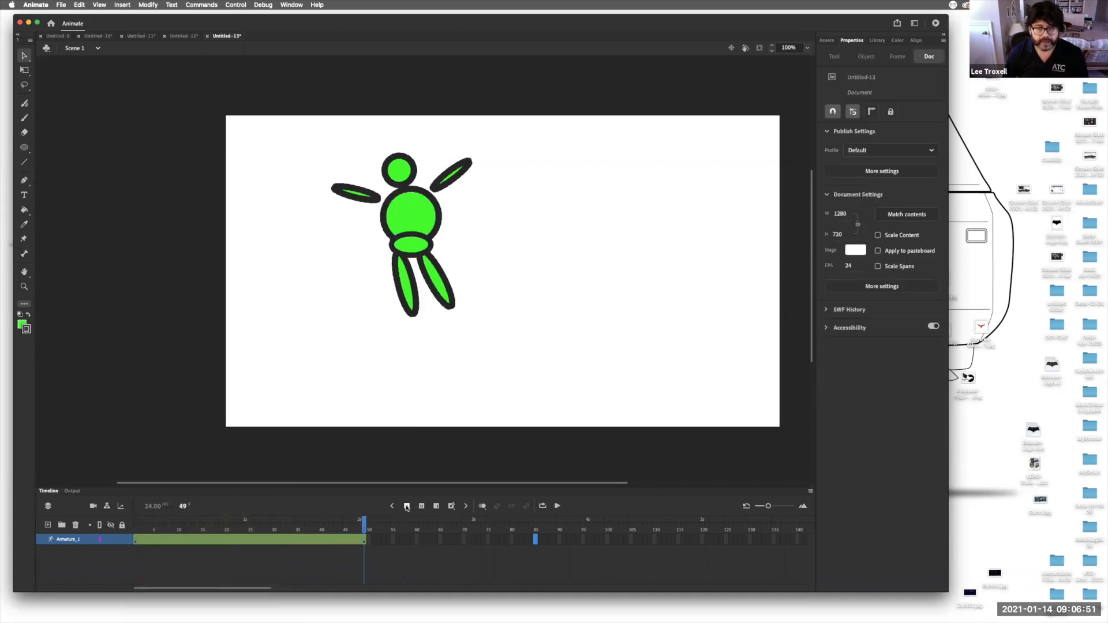
left_click(536, 539)
key("F6")
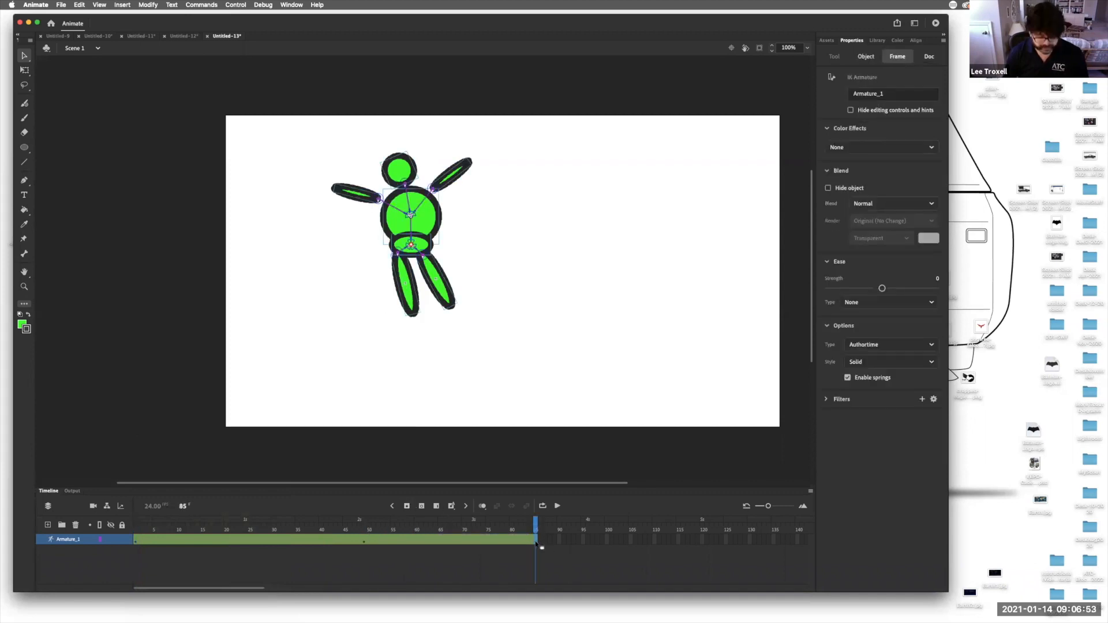
right_click(535, 542)
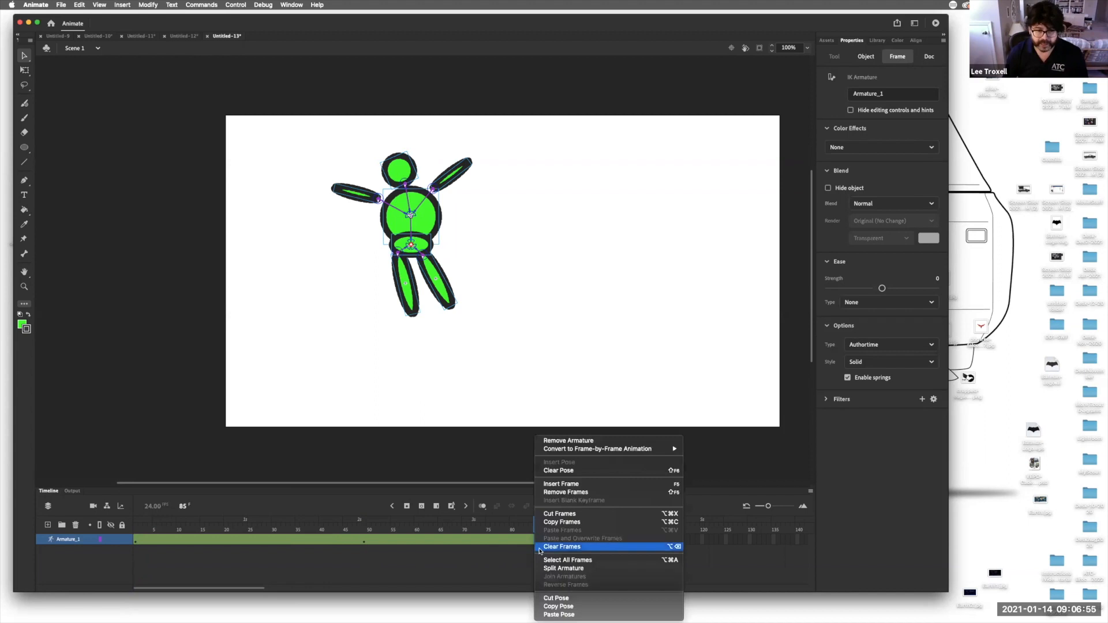
left_click(570, 615)
key("Return")
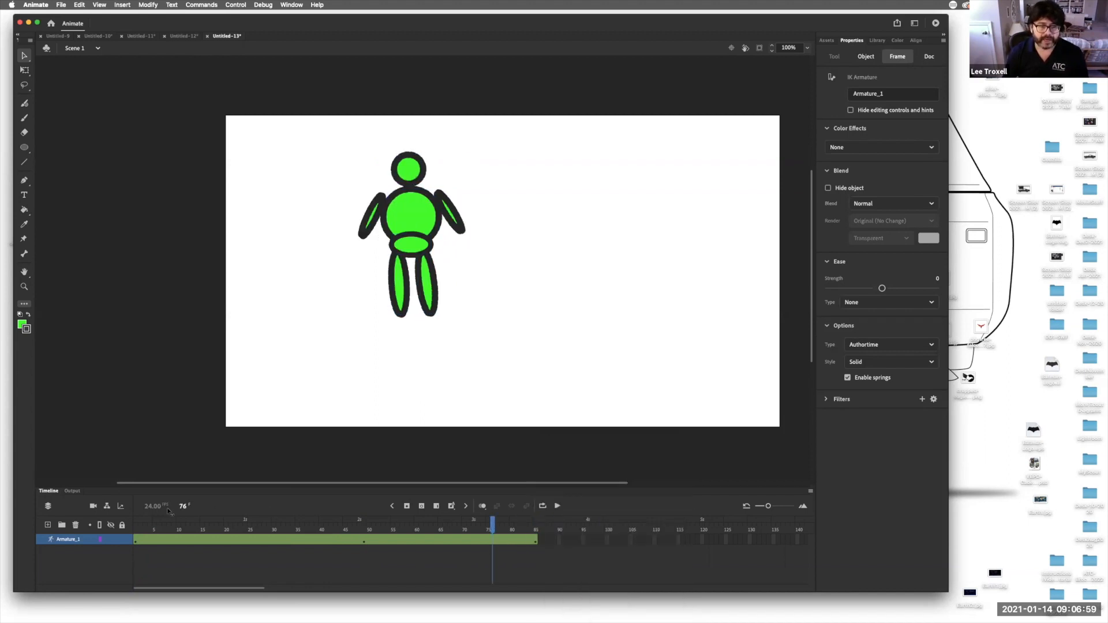
- Turn on looped playback with the loop range extended over frames 1 to 85, and preview the figure's looping motion
left_click(543, 507)
left_click(558, 507)
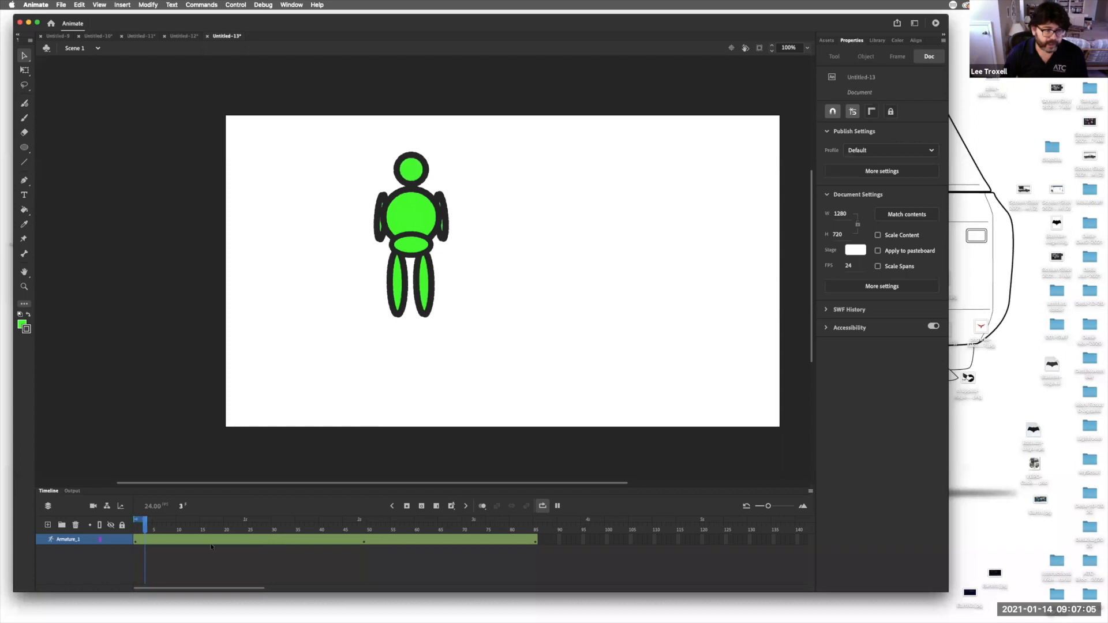
left_click(558, 507)
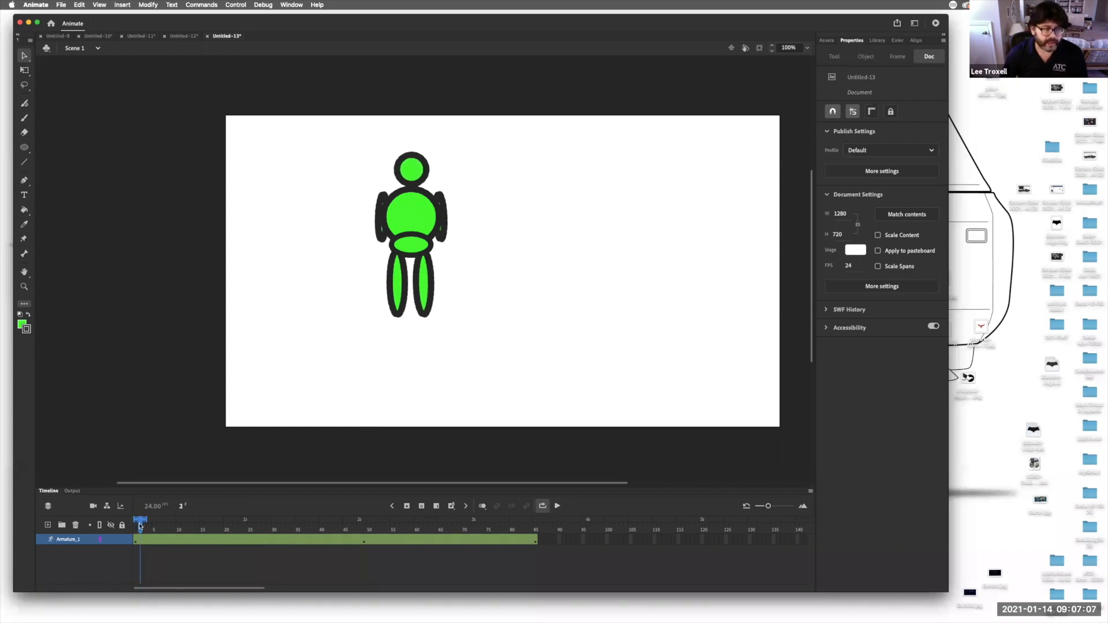
left_click_drag(215, 520, 537, 520)
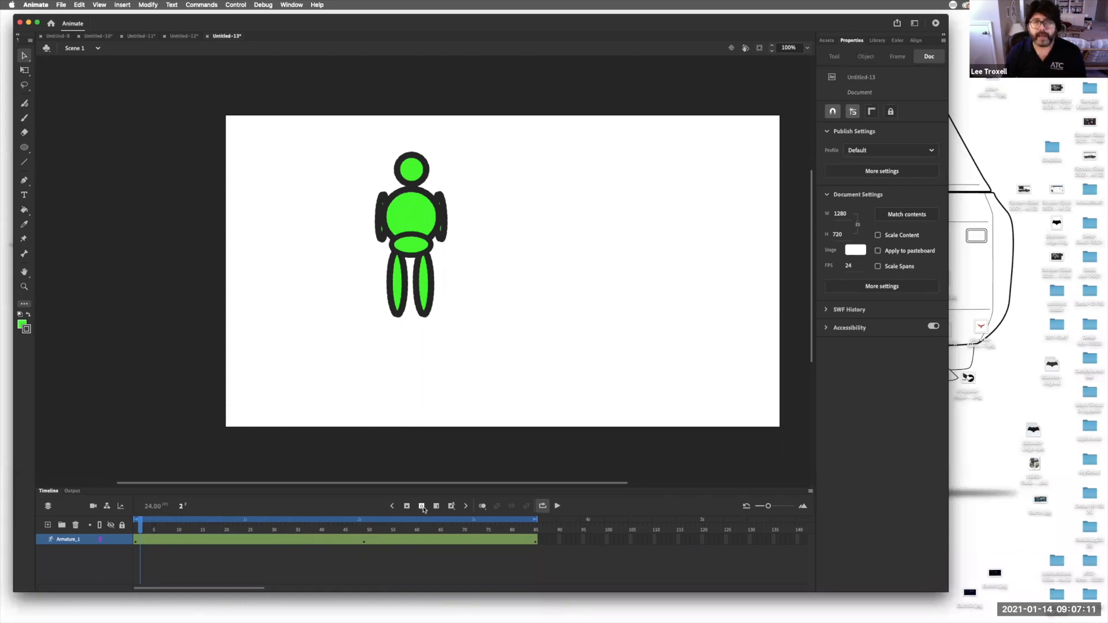
left_click(557, 507)
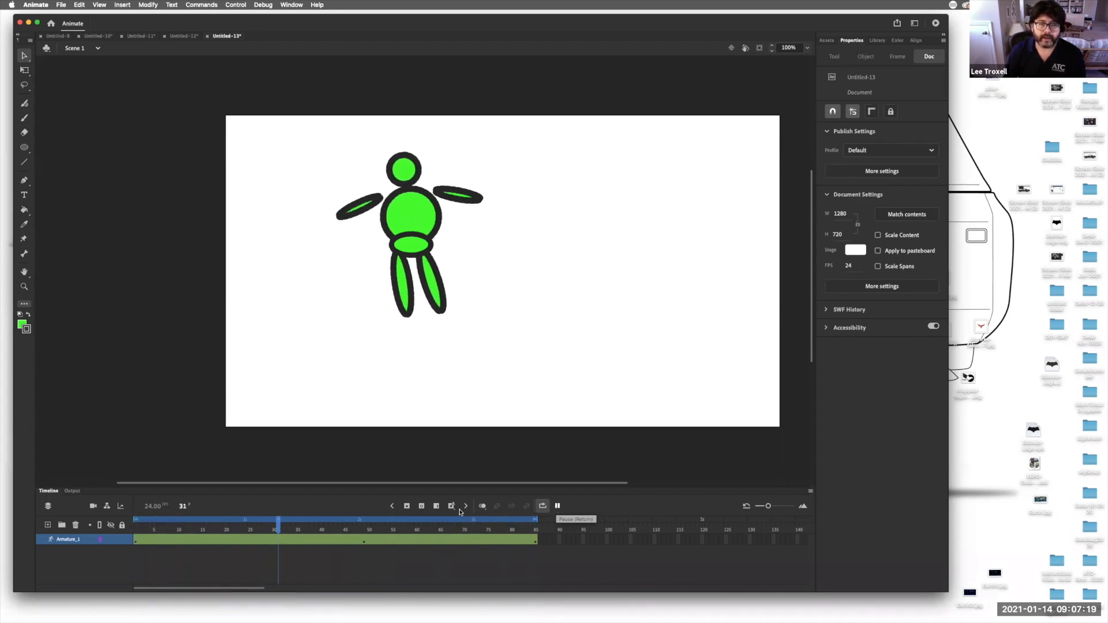
left_click(557, 506)
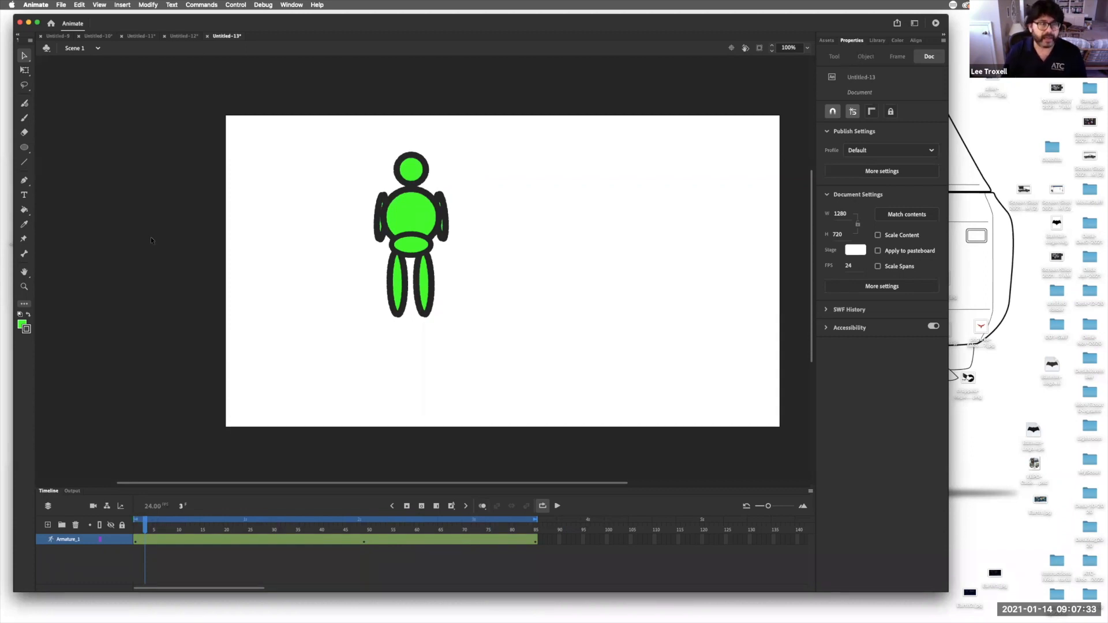
- Create a new document with a 1280 by 720 stage at 24 fps
key("super+n")
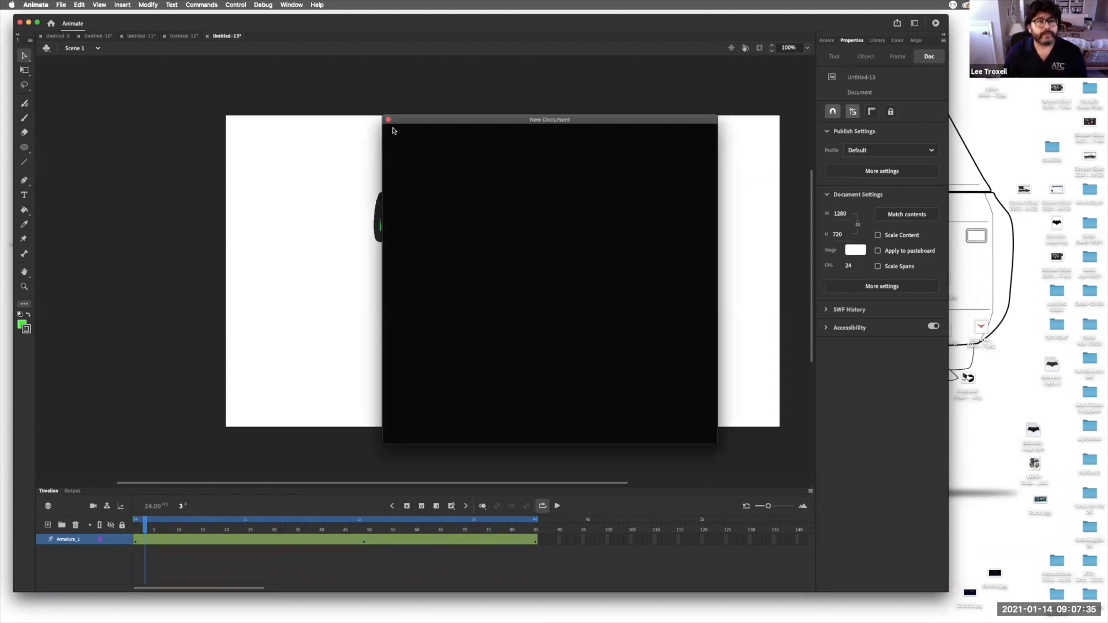
left_click(685, 353)
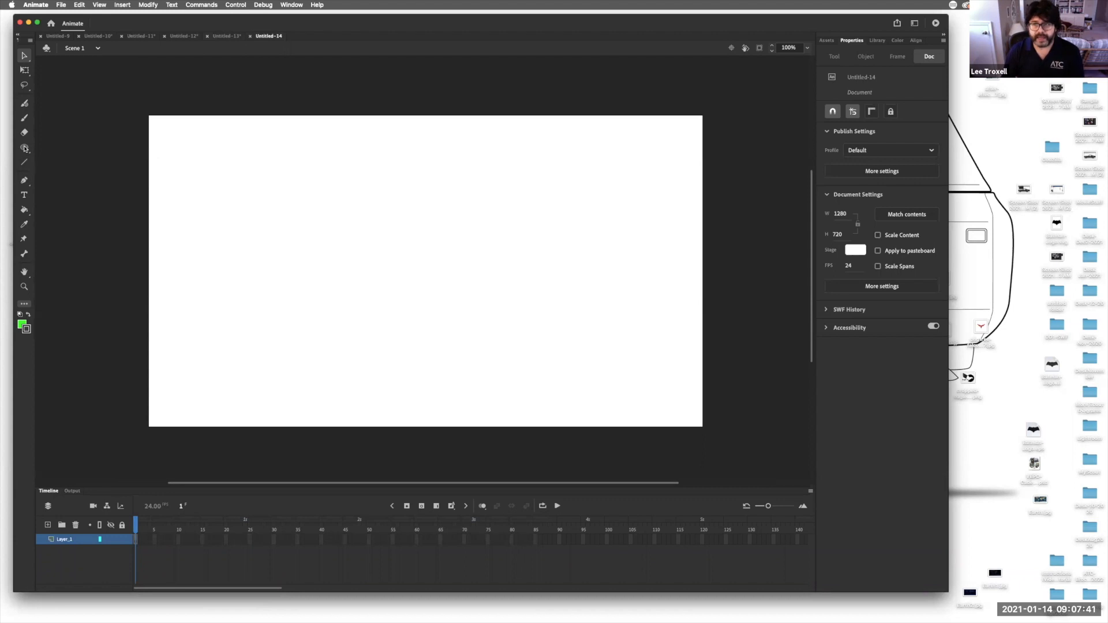
- Draw a figure from overlapping green ovals for the head, body, hips, two arms and two legs
key("o")
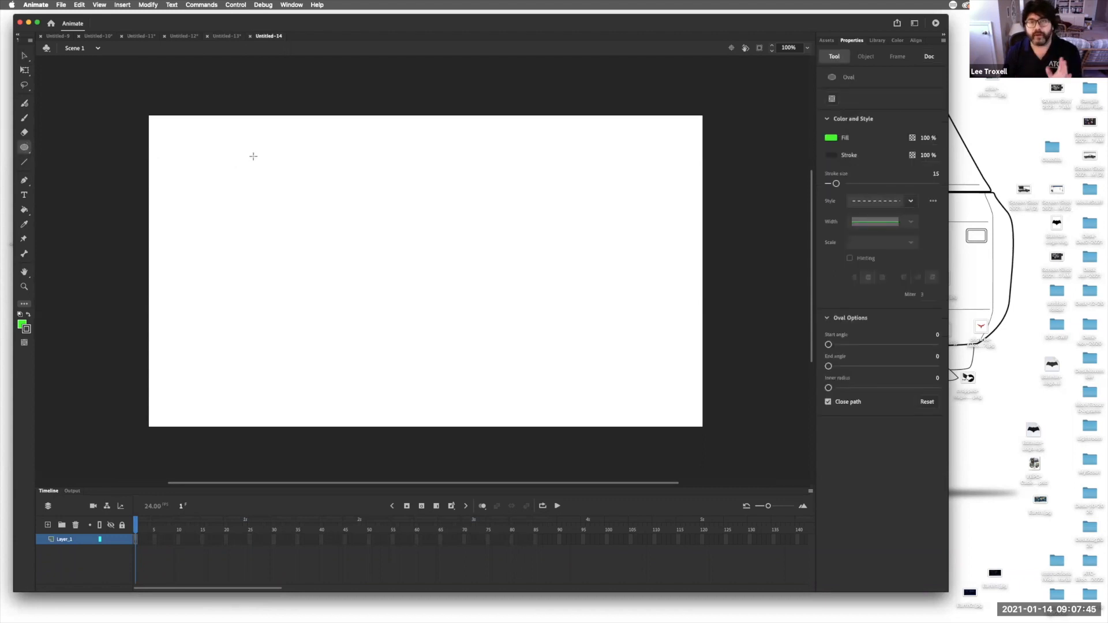
mouse_move(283, 152)
left_mouse_down()
mouse_move(326, 196)
mouse_move(339, 260)
left_mouse_up()
mouse_move(275, 246)
left_mouse_down()
mouse_move(341, 283)
mouse_move(267, 328)
left_mouse_up()
mouse_move(310, 266)
left_mouse_down()
mouse_move(315, 321)
mouse_move(327, 330)
left_mouse_up()
left_click_drag(284, 198, 263, 254)
left_click_drag(337, 200, 350, 255)
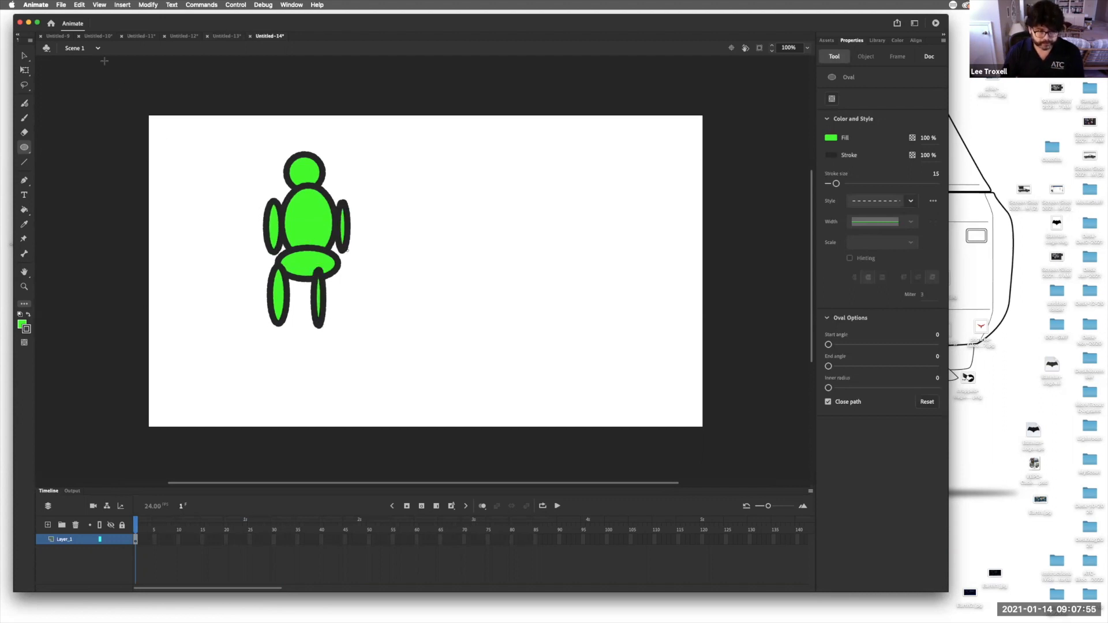
- Move the body, head, arm and leg pieces of the overlapping figure apart to test how the shapes merged
key("v")
left_click_drag(308, 215, 423, 188)
mouse_move(380, 238)
left_mouse_down()
mouse_move(305, 190)
mouse_move(327, 224)
left_mouse_up()
left_click_drag(299, 167, 316, 150)
left_click_drag(282, 206, 235, 185)
left_click_drag(275, 283, 286, 364)
- Delete all the merged shape pieces from the stage
left_click_drag(542, 383, 106, 101)
key("Delete")
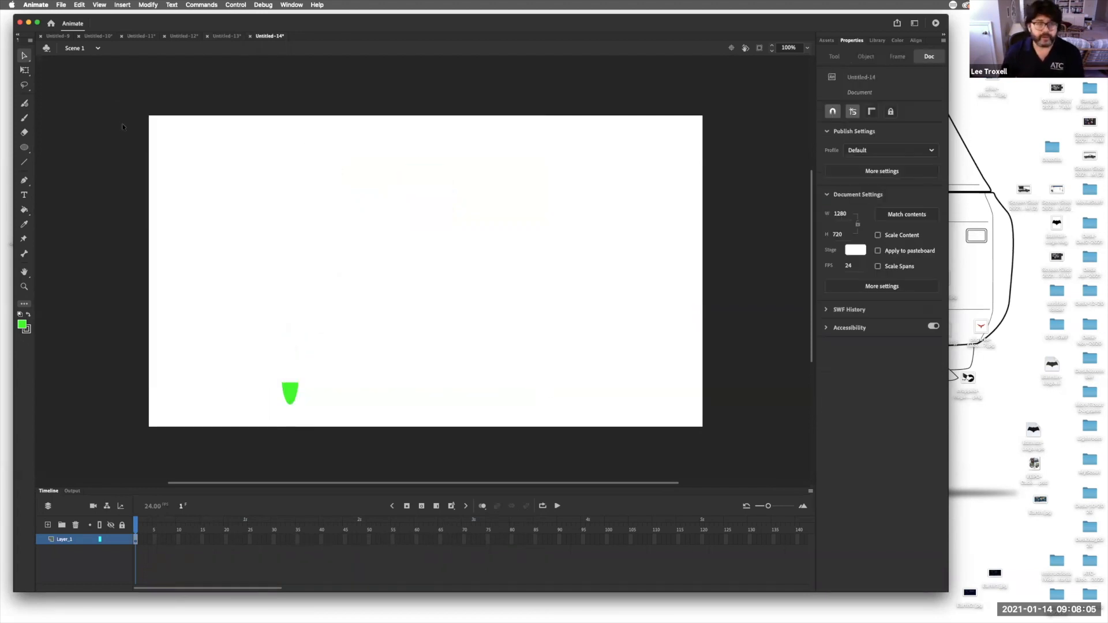
left_click(290, 386)
key("Delete")
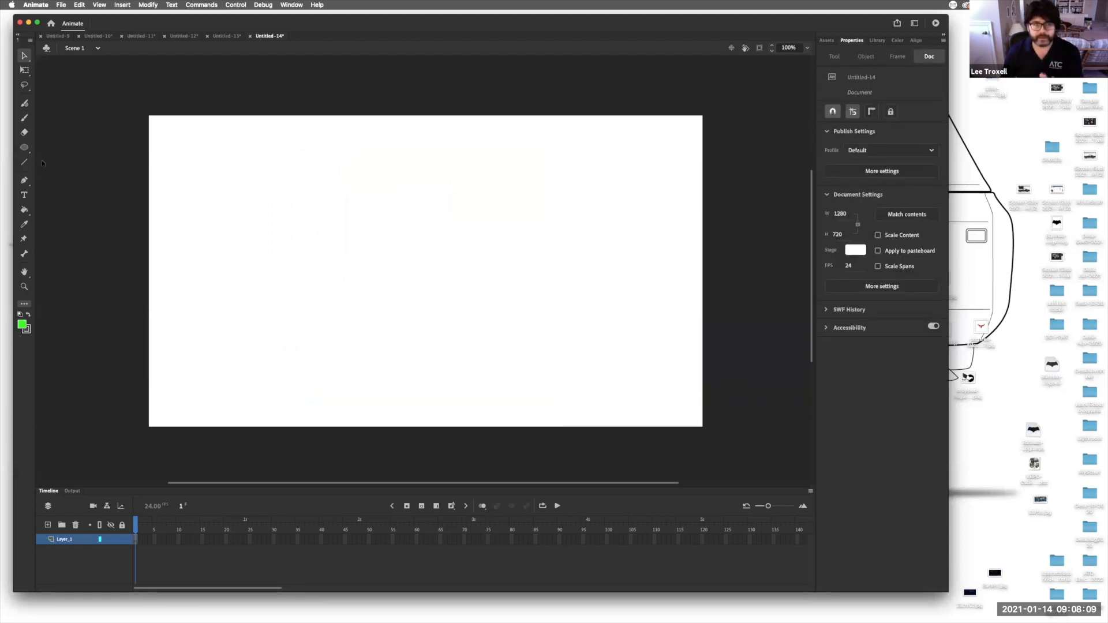
- Draw nine separate ovals, without overlaps, for the head, body, hips, upper arm, lower arm, hand, upper leg, lower leg and foot
left_click(24, 148)
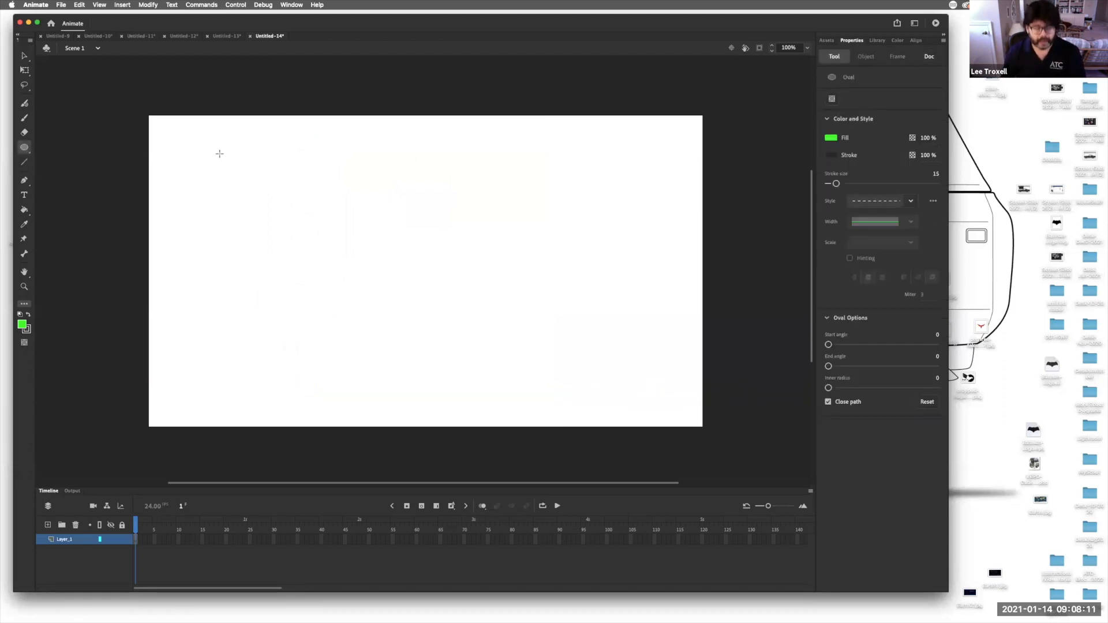
mouse_move(219, 154)
left_mouse_down()
mouse_move(249, 184)
mouse_move(317, 203)
mouse_move(345, 231)
mouse_move(416, 255)
left_mouse_up()
left_click_drag(482, 212, 468, 271)
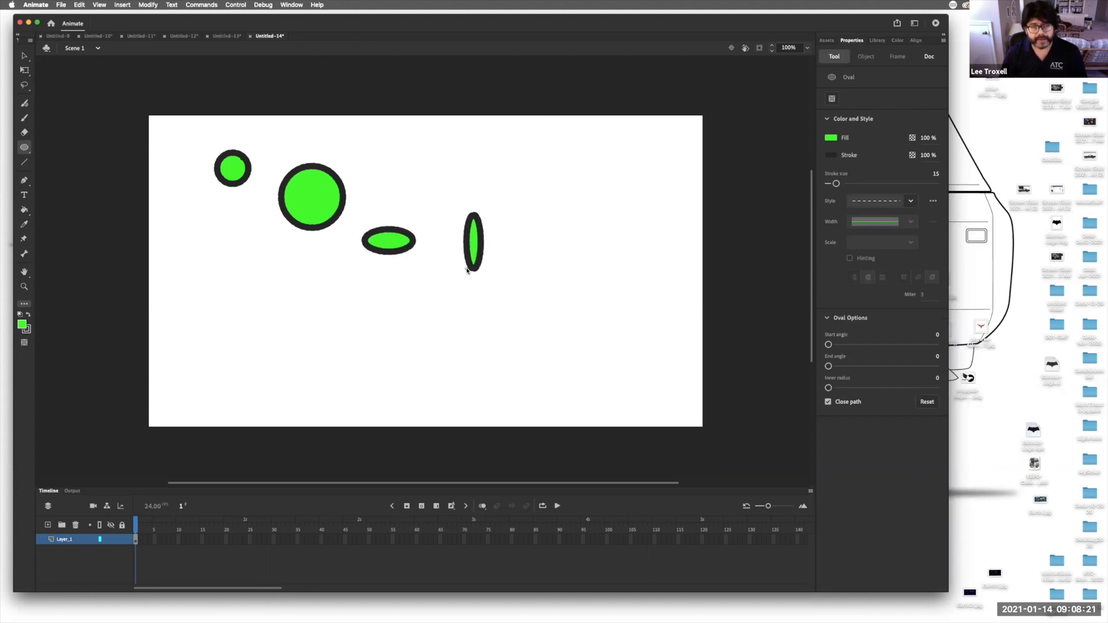
left_click_drag(467, 278, 488, 347)
left_click_drag(563, 211, 587, 318)
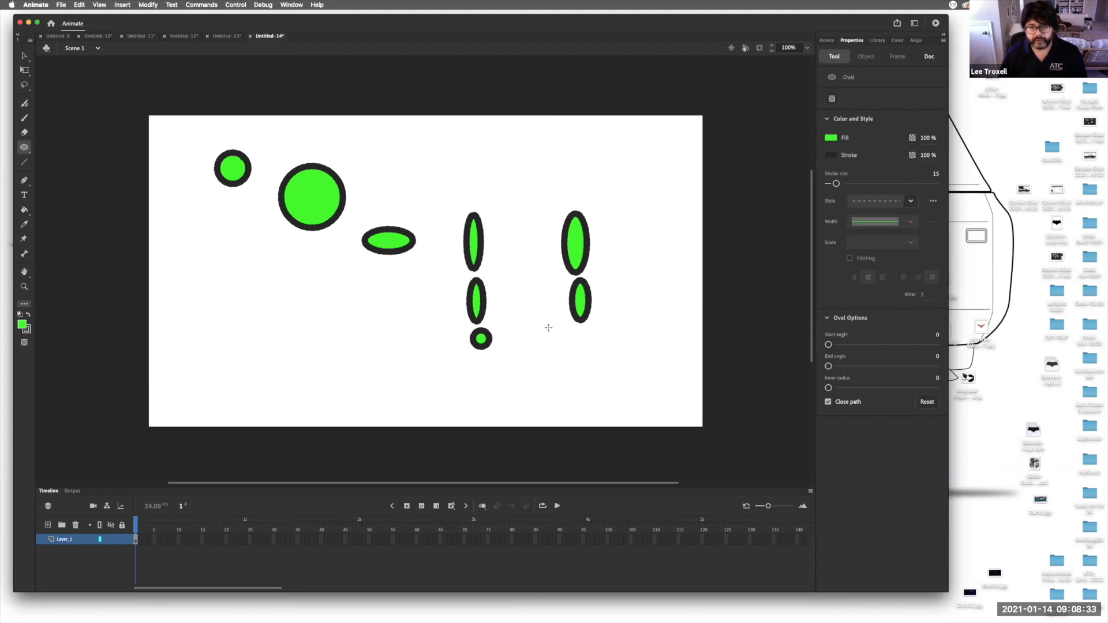
left_click_drag(548, 326, 575, 335)
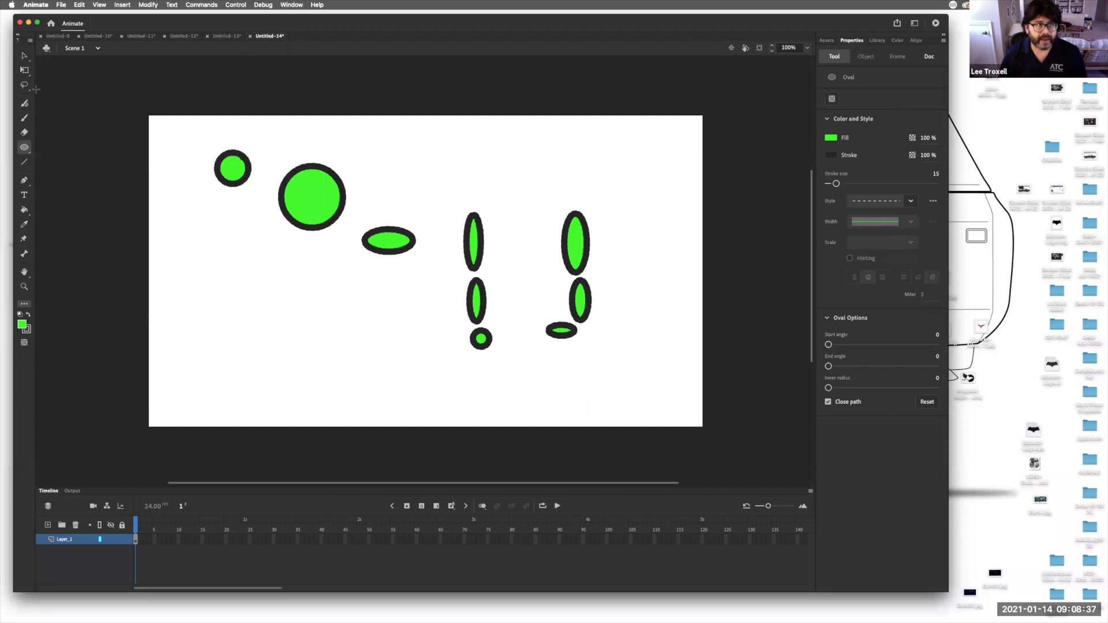
- Convert the head circle to a graphic symbol named head
left_click(24, 57)
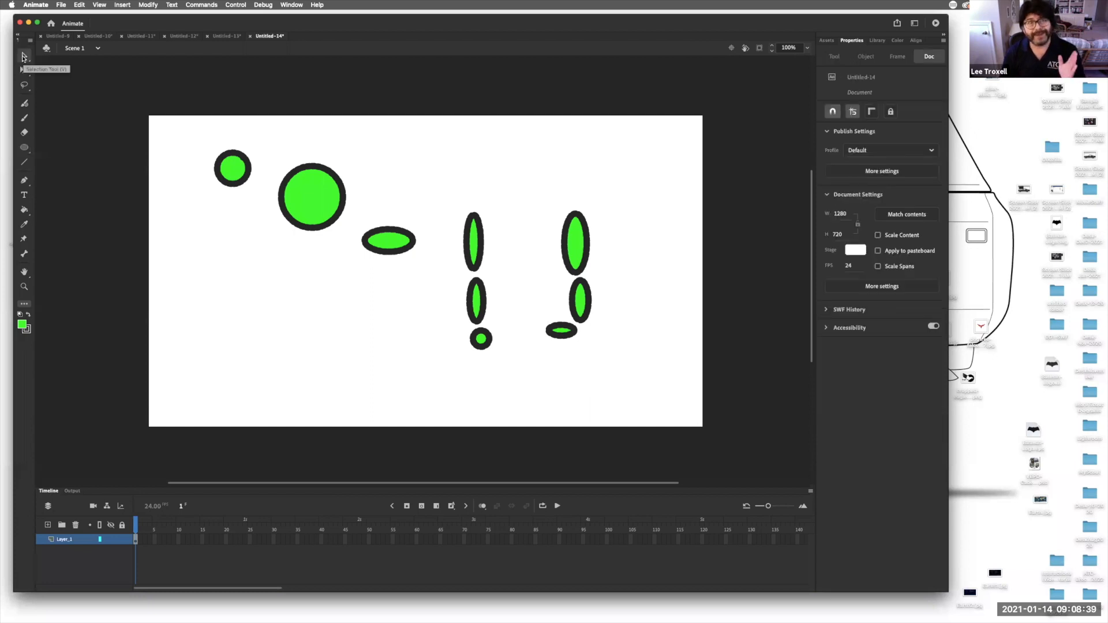
left_click_drag(180, 119, 271, 240)
left_click(148, 4)
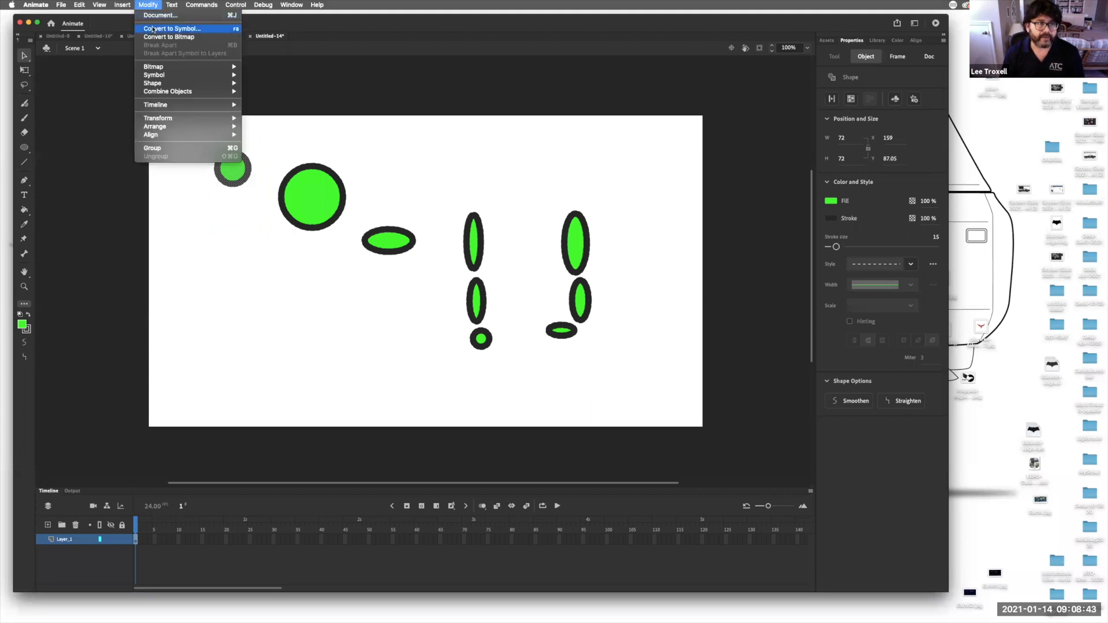
left_click(153, 29)
type("head")
key("Return")
- Convert the large body circle to a graphic symbol named Body
left_click_drag(272, 149, 350, 266)
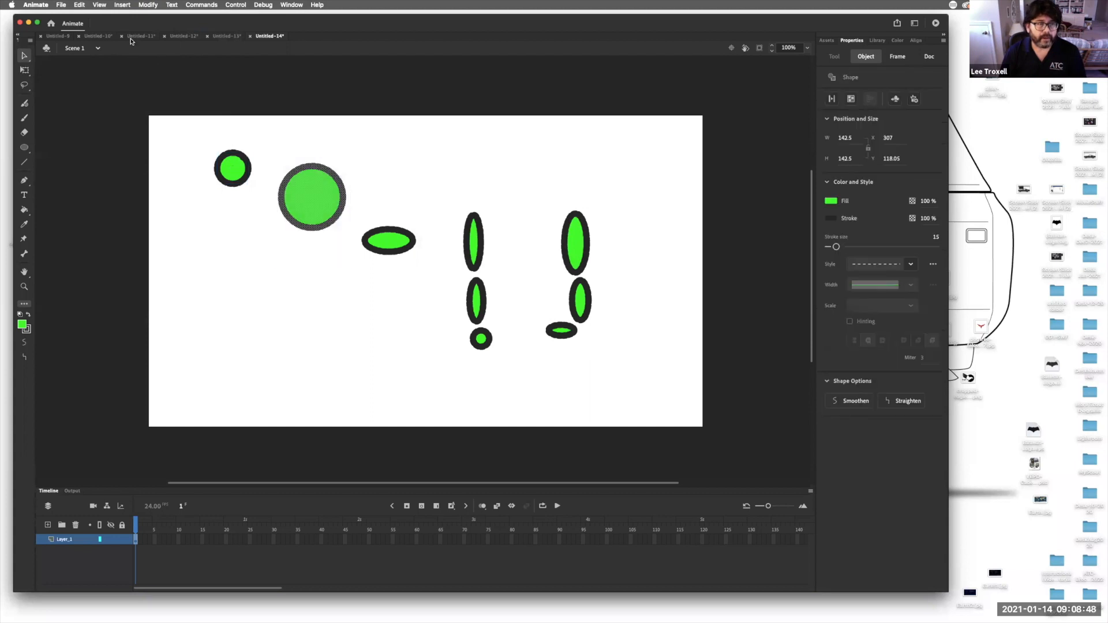
left_click(144, 5)
left_click(156, 25)
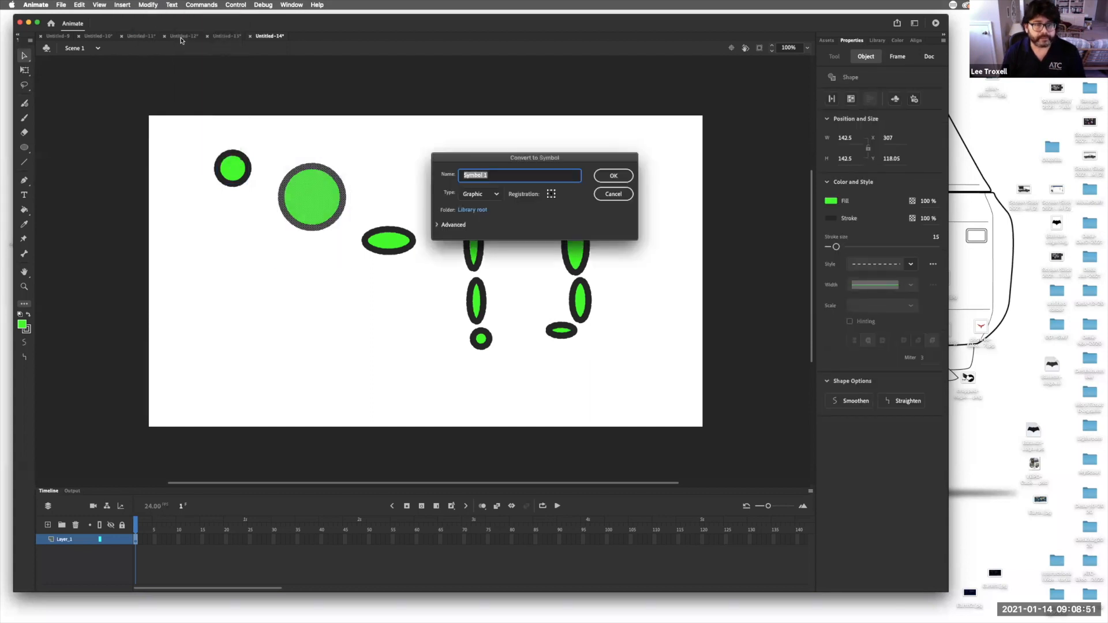
type("Body")
key("Return")
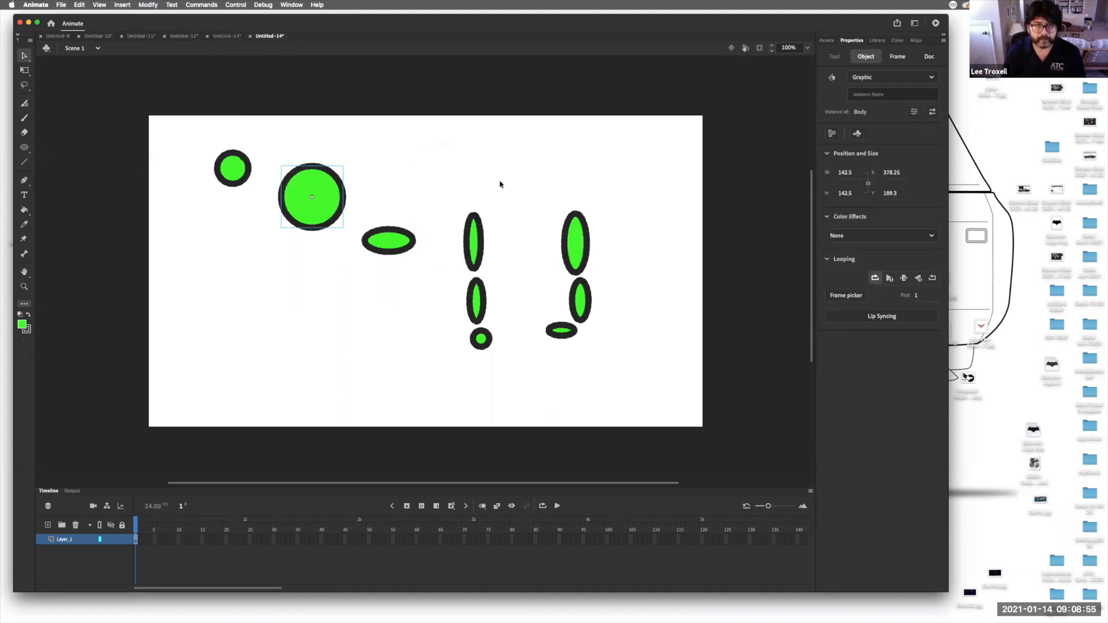
- Convert the wide horizontal oval beside the body to a graphic symbol named hips
left_click_drag(357, 213, 439, 278)
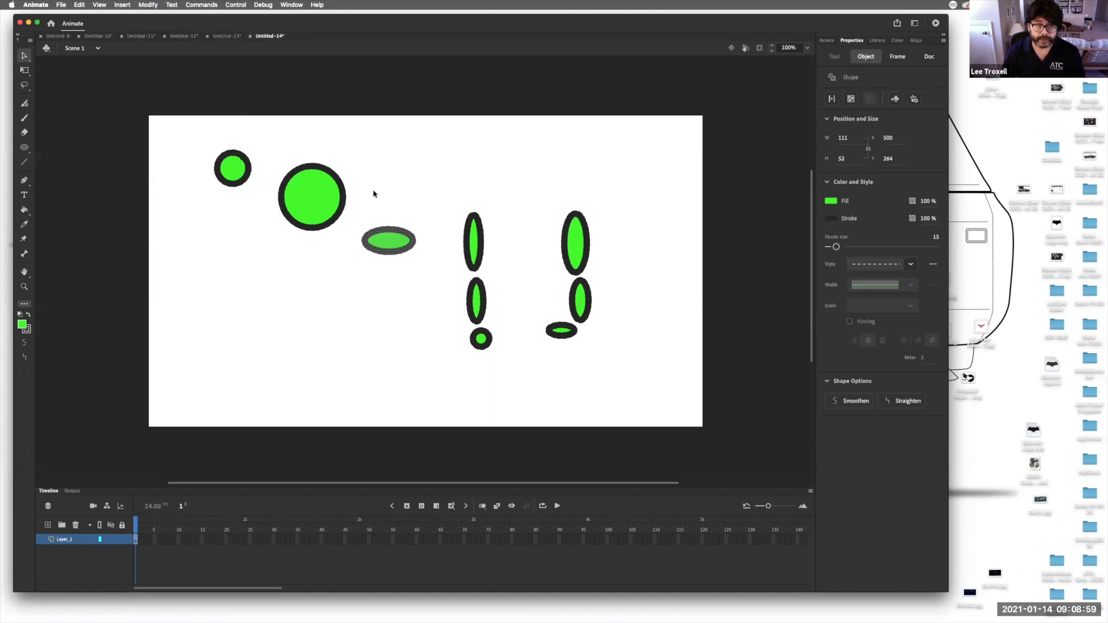
left_click(146, 5)
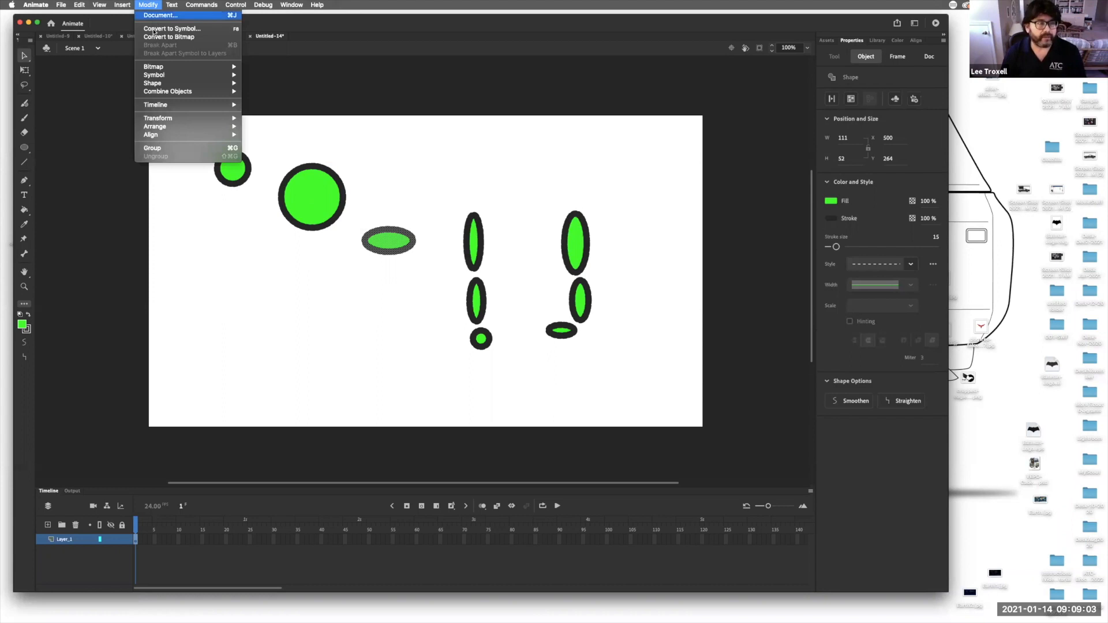
left_click(154, 30)
type("hips")
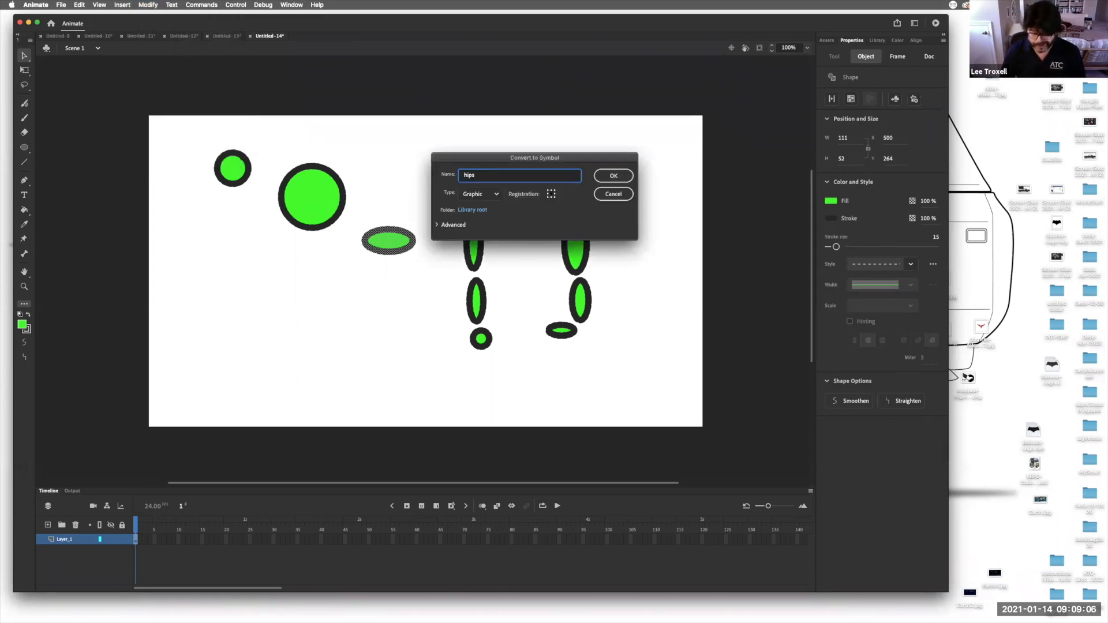
key("Return")
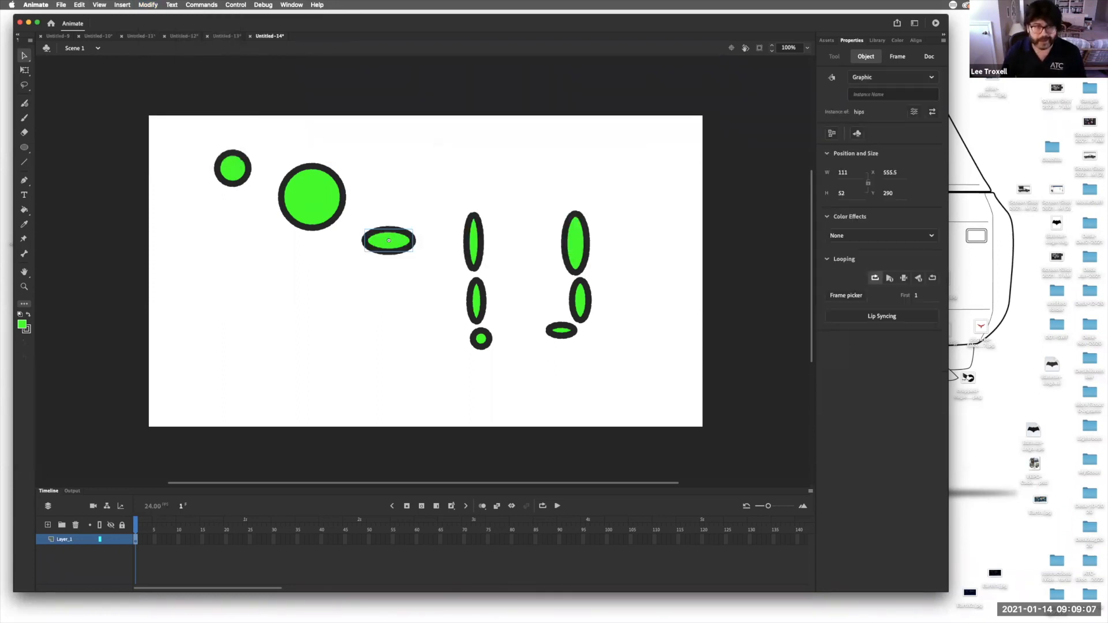
- Convert the upper oval of the arm column to a graphic symbol named upper arm
left_click_drag(459, 201, 489, 275)
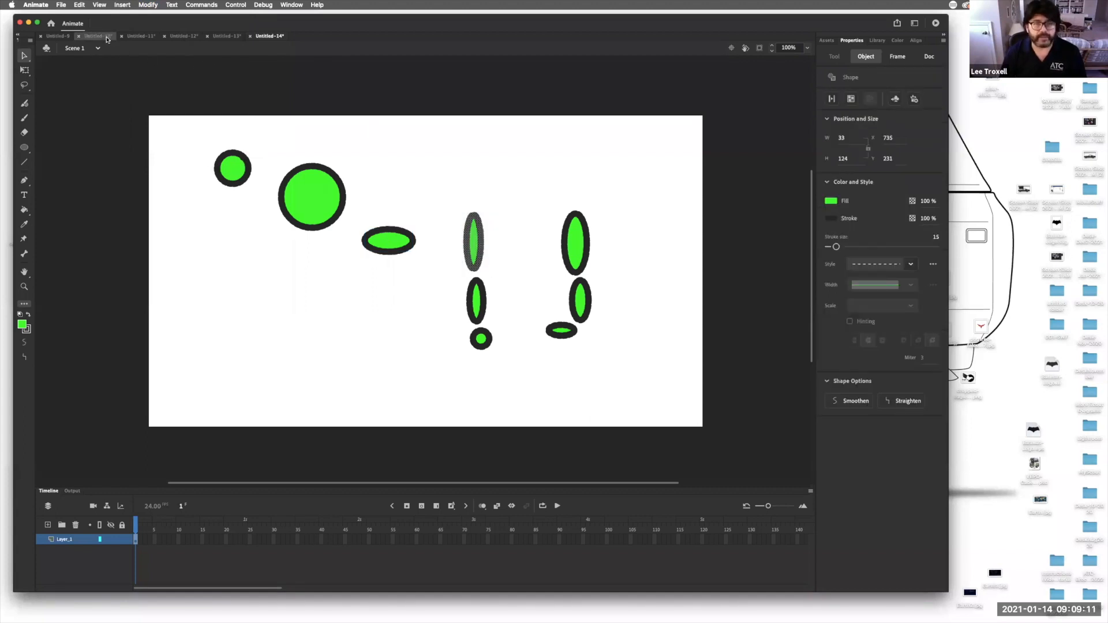
left_click(147, 4)
left_click(155, 29)
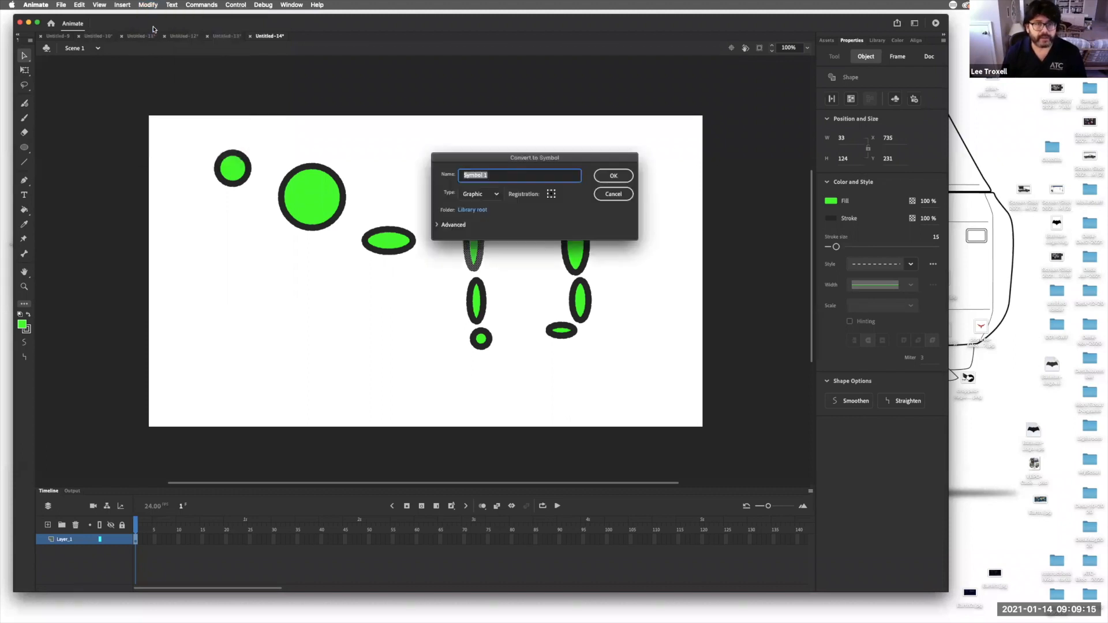
type("u")
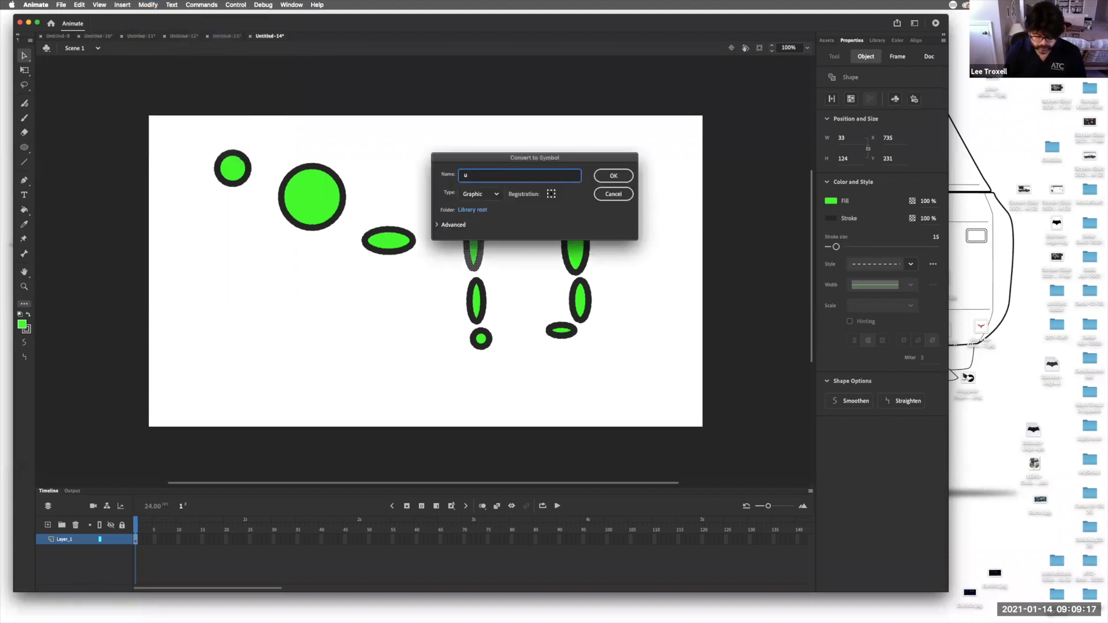
type("pper ar")
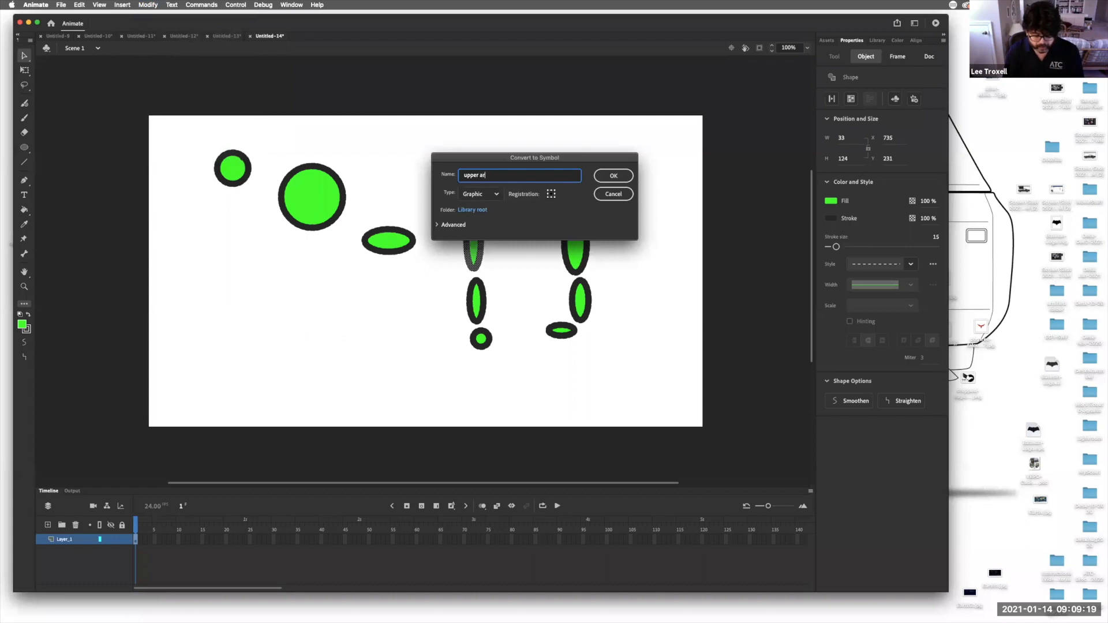
type("m")
key("Return")
- Convert the oval below the upper arm to a graphic symbol named Lower Arm
mouse_move(456, 274)
left_mouse_down()
mouse_move(500, 307)
mouse_move(499, 327)
left_mouse_up()
left_click(141, 5)
left_click(153, 30)
type("Lower")
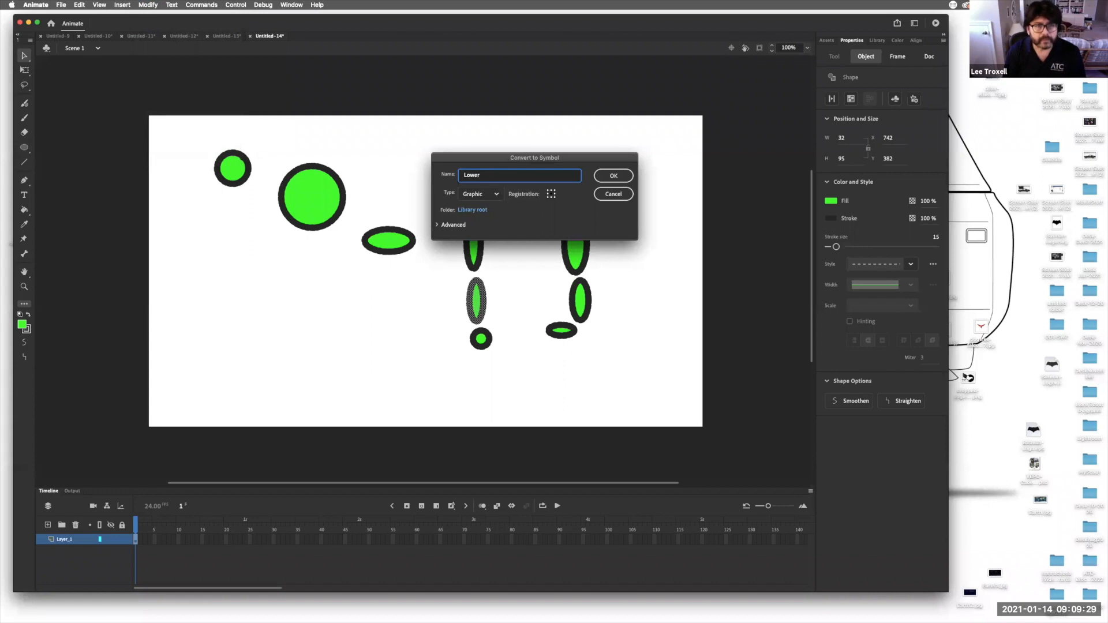
key("Return")
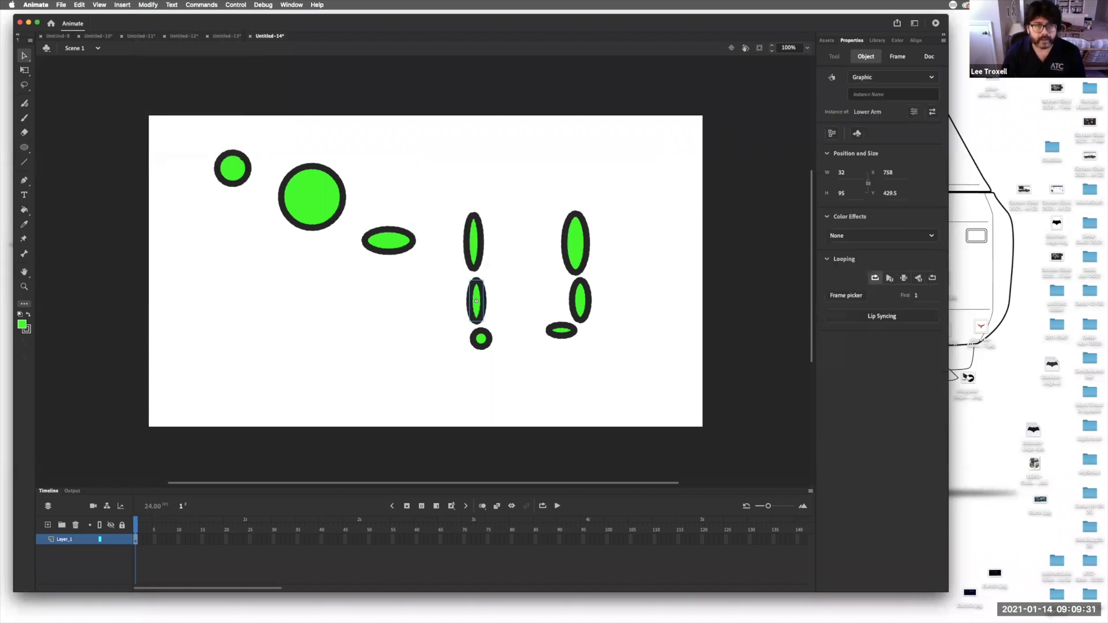
- Convert the small circle below the lower arm to a graphic symbol named Hand
left_click_drag(519, 372, 436, 327)
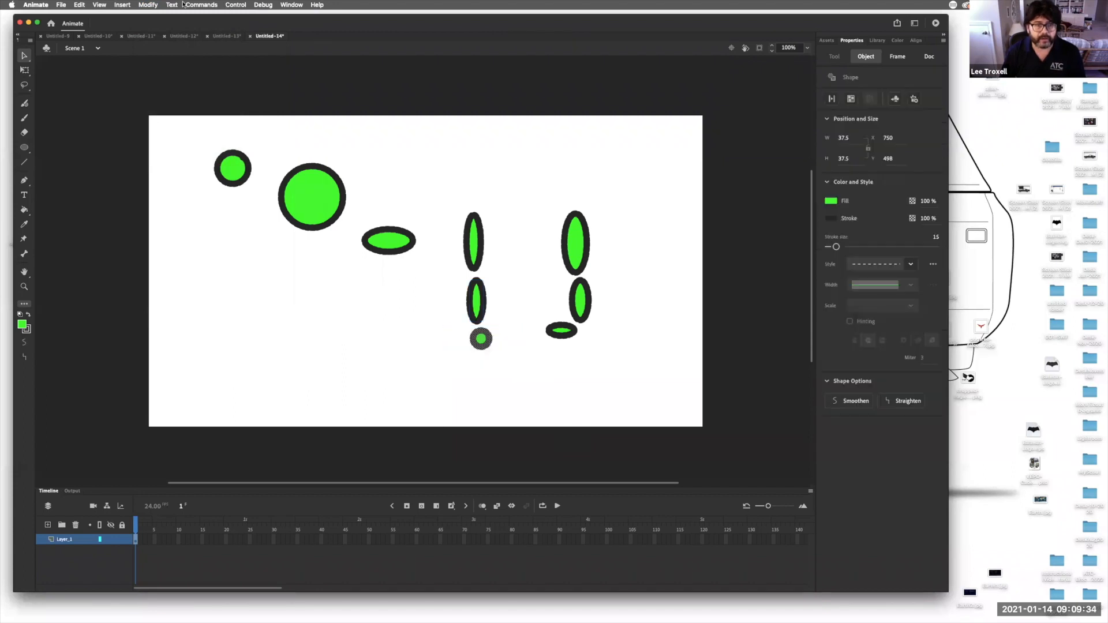
left_click(148, 5)
left_click(160, 28)
type("H")
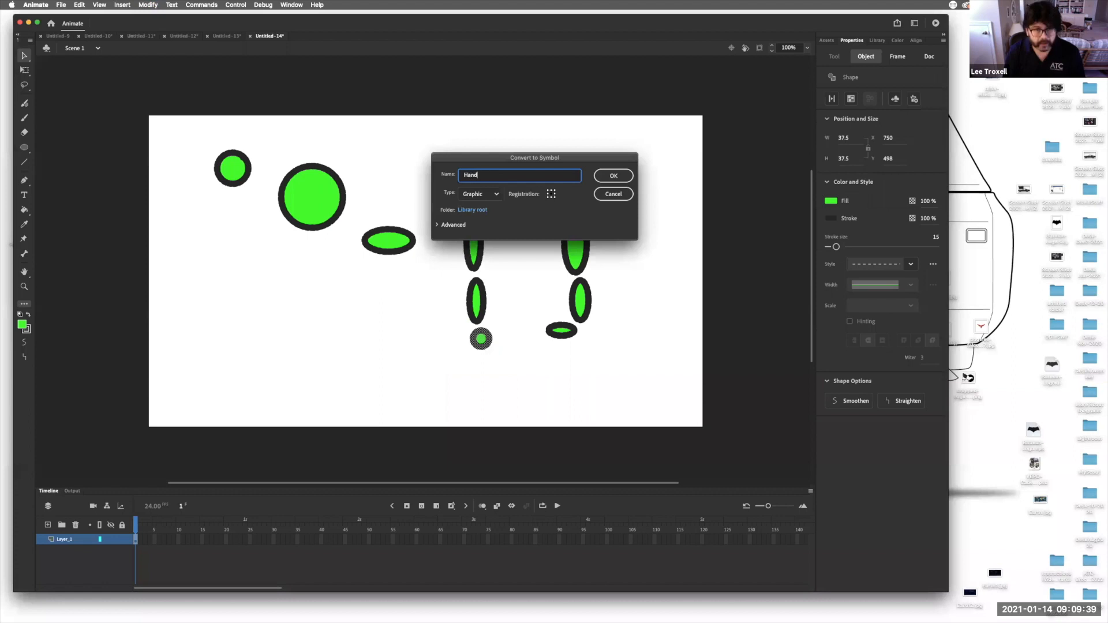
type("and")
key("Return")
- Convert the large upper oval of the leg column to a graphic symbol named upper thigh
left_click_drag(536, 182, 616, 277)
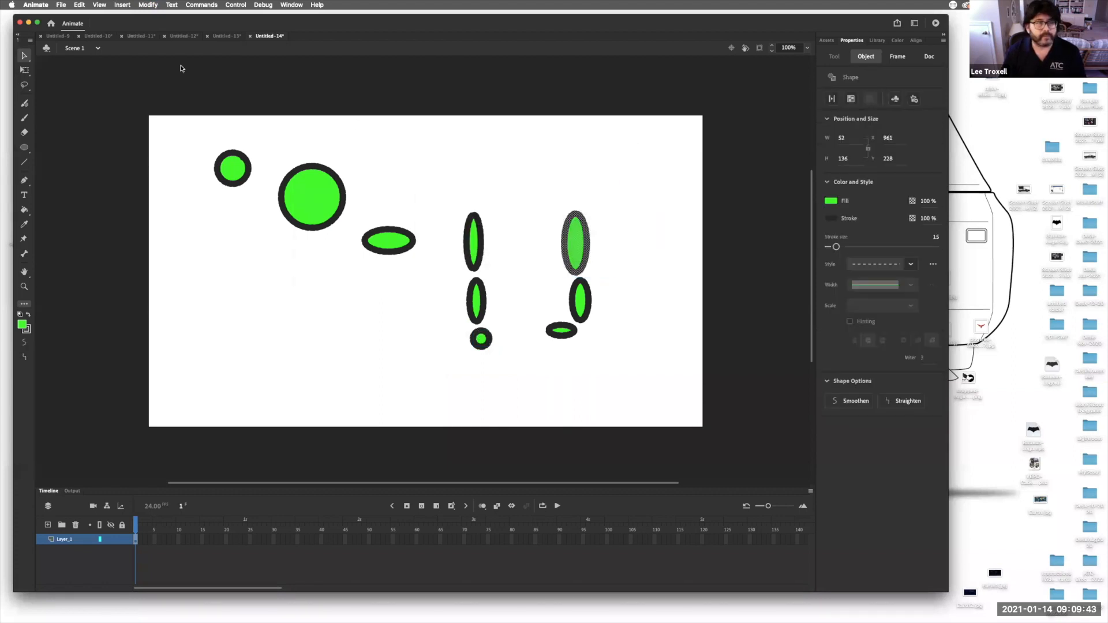
left_click(149, 5)
left_click(160, 28)
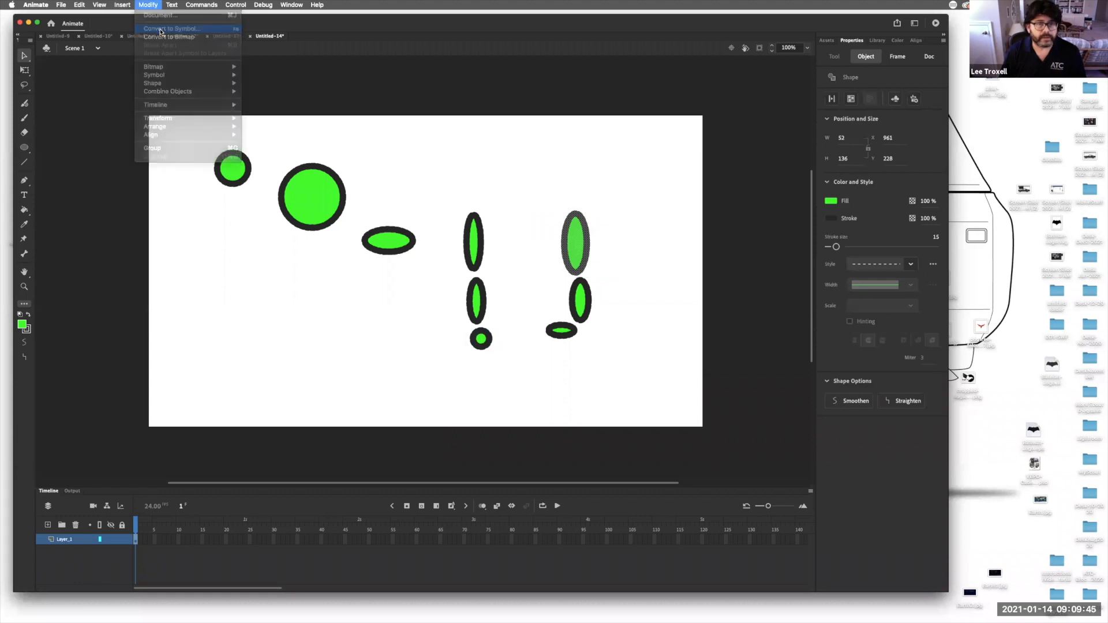
type("upper thigh")
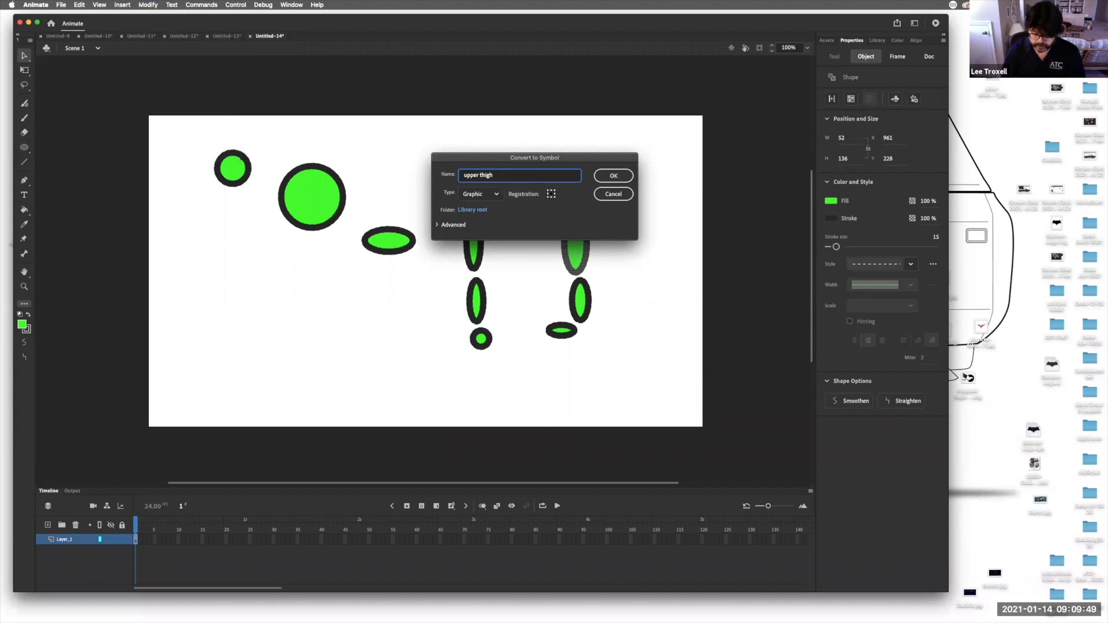
key("Return")
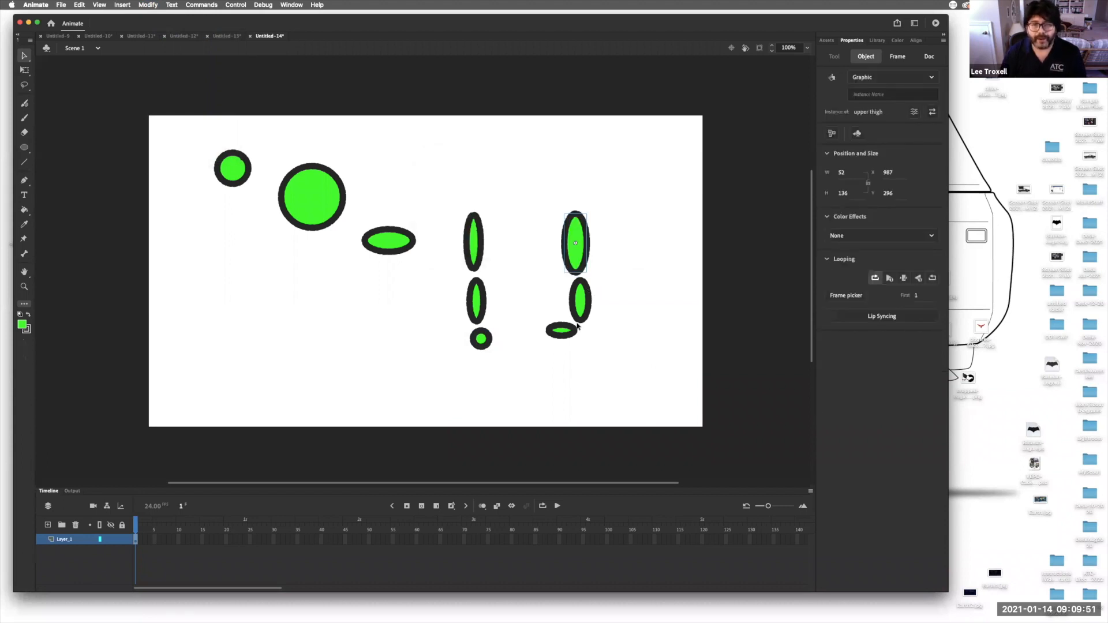
- Isolate the small horizontal oval under the leg with the Lasso tool and convert it to a graphic symbol named Foot
left_click_drag(579, 353, 537, 321)
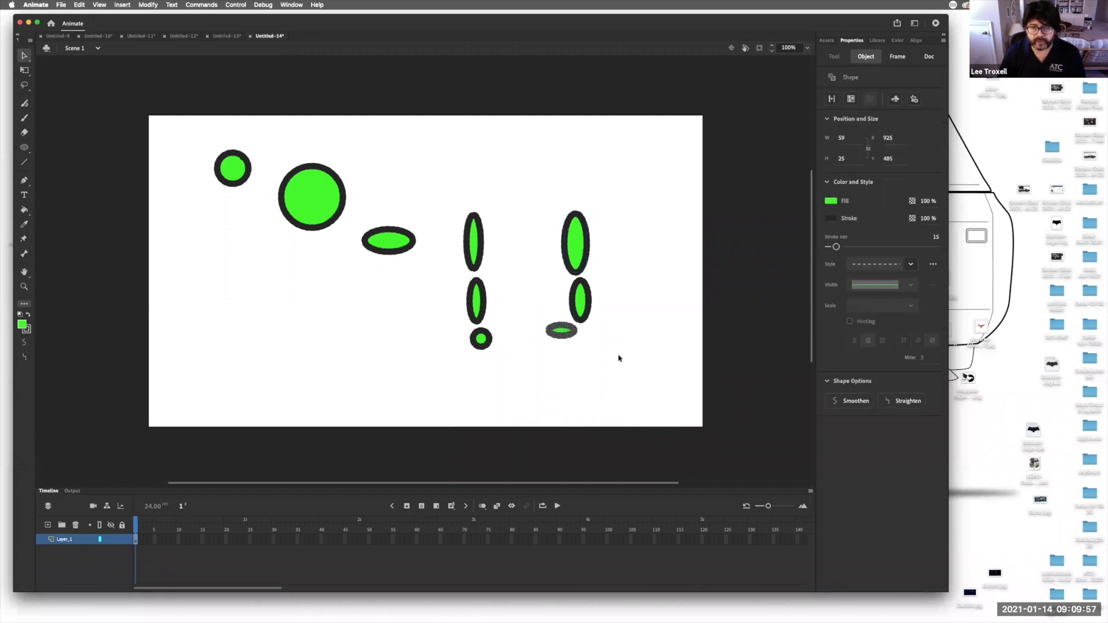
left_click(602, 348)
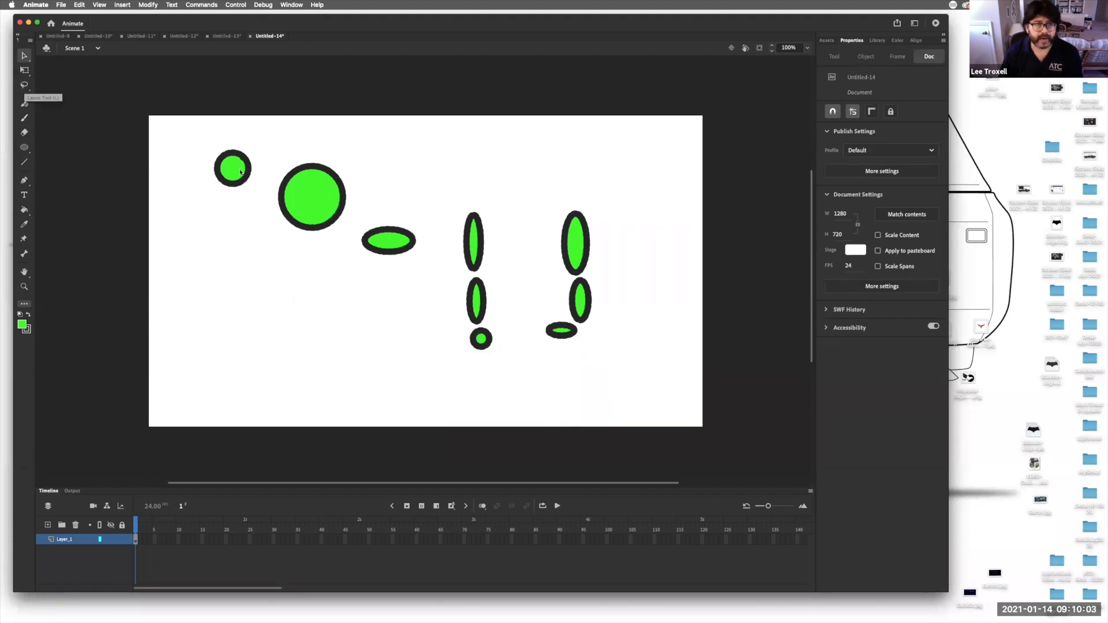
key("l")
mouse_move(580, 354)
left_mouse_down()
mouse_move(535, 342)
mouse_move(539, 327)
mouse_move(565, 318)
mouse_move(570, 357)
left_mouse_up()
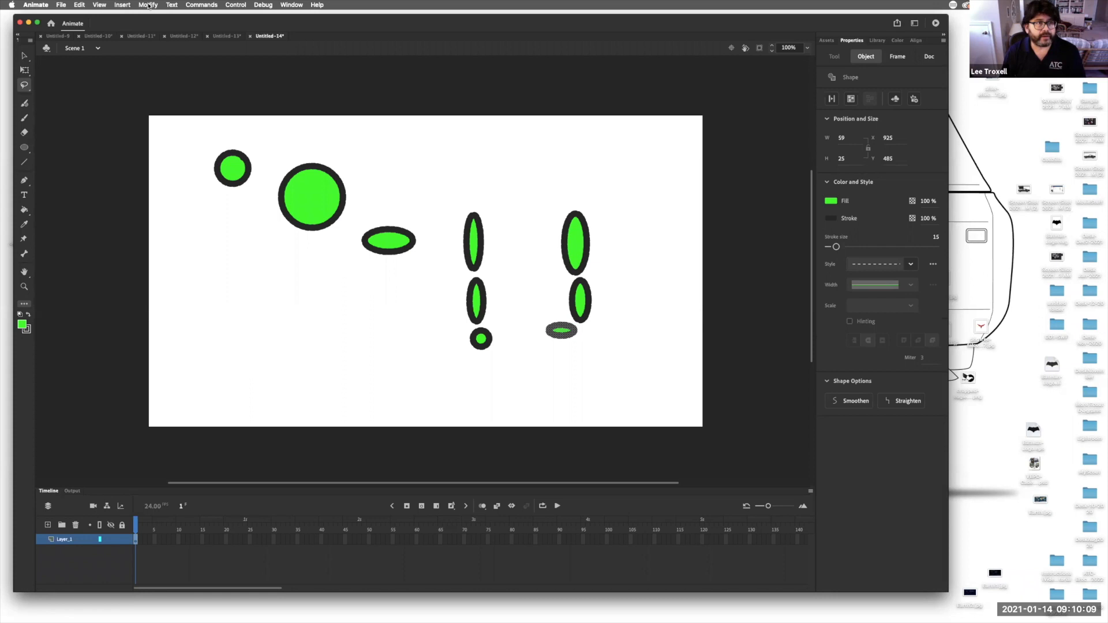
left_click(149, 5)
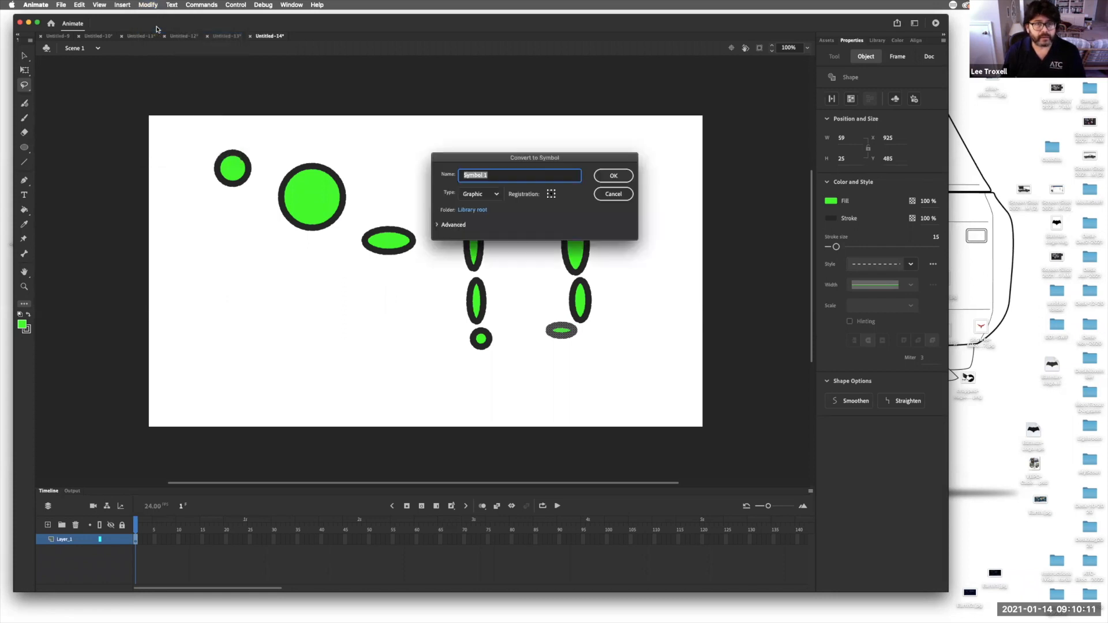
type("Foot")
key("Return")
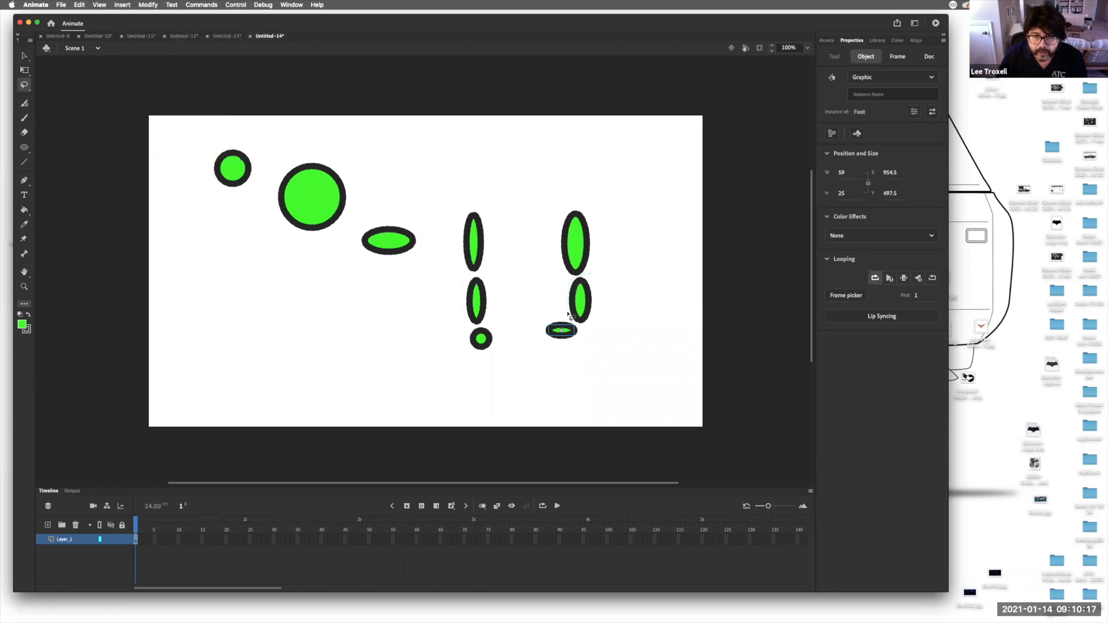
- Convert the oval between the upper thigh and the foot to a graphic symbol named Lower Leg
mouse_move(578, 327)
left_mouse_down()
mouse_move(600, 304)
mouse_move(594, 280)
left_mouse_up()
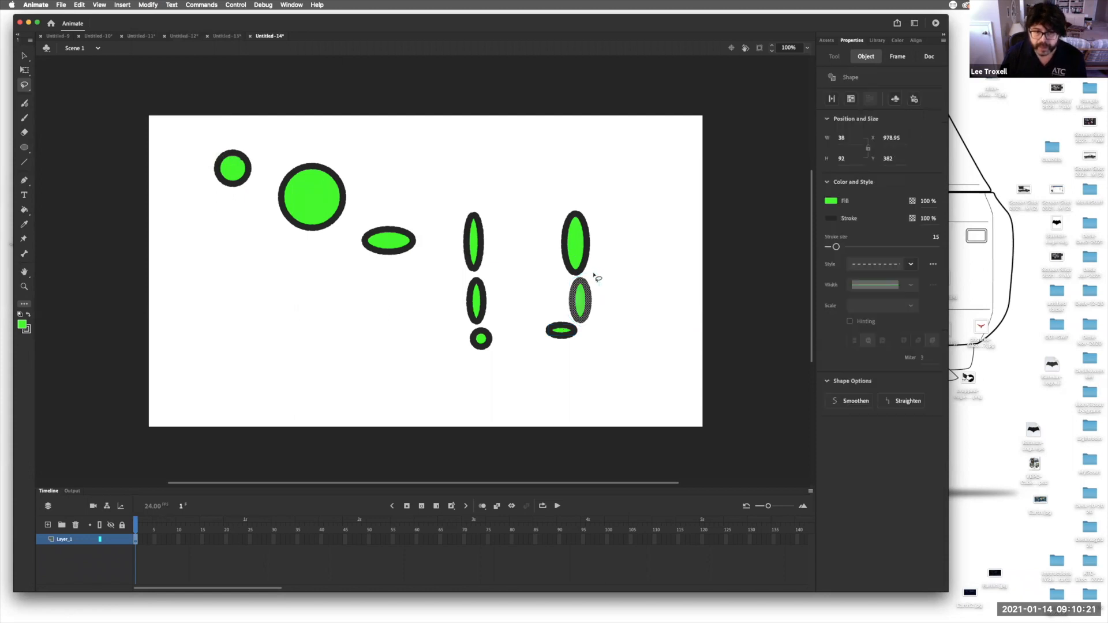
left_click(123, 5)
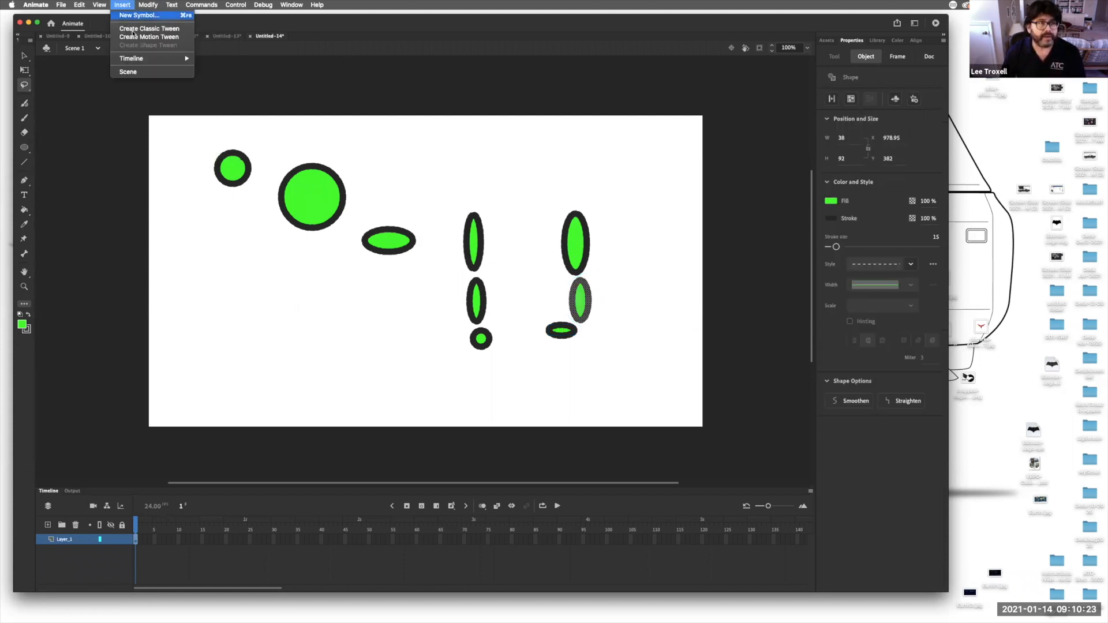
mouse_move(148, 4)
left_click(158, 30)
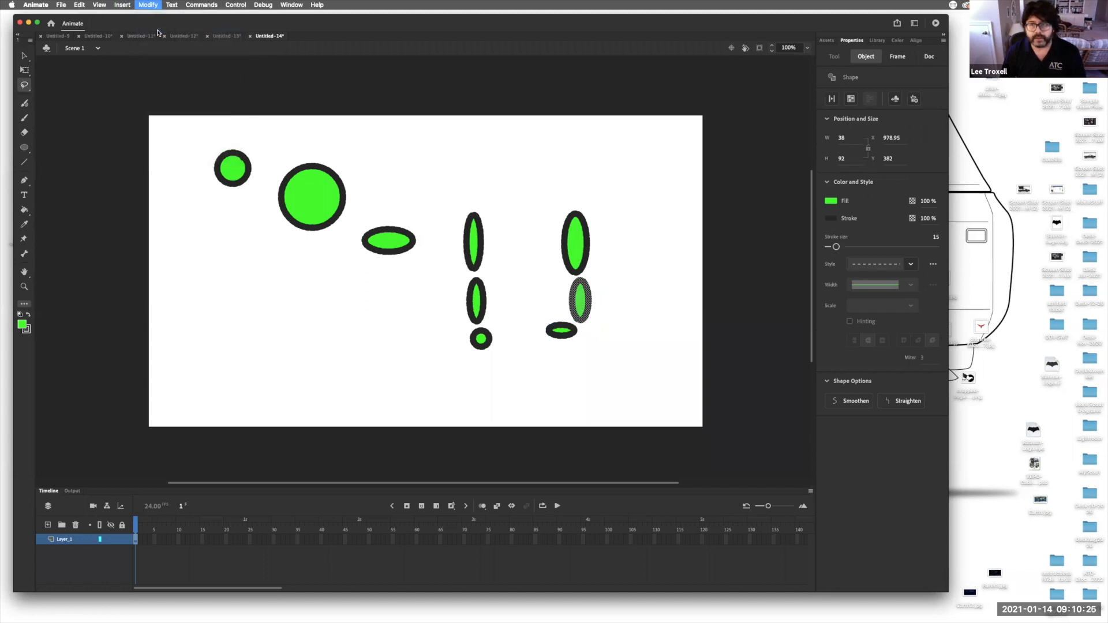
type("Lower Leg")
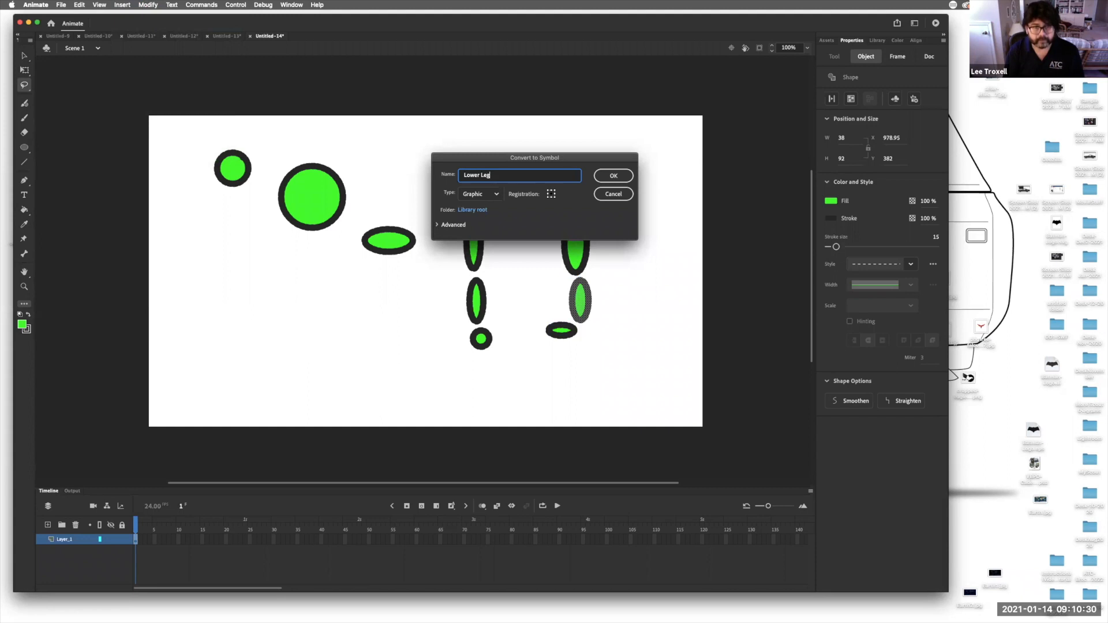
key("Return")
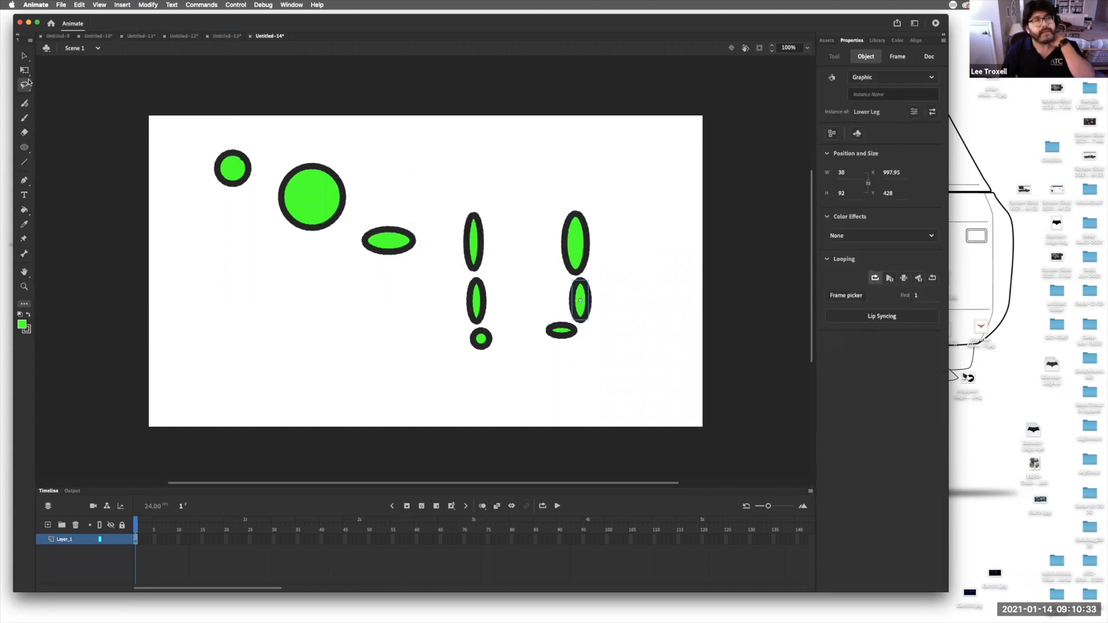
- Place the head on top of the body and the hips over its lower edge, and align all three by their horizontal centers
left_click(23, 56)
left_click_drag(236, 175, 314, 157)
left_click_drag(385, 243, 310, 228)
left_click_drag(270, 133, 374, 264)
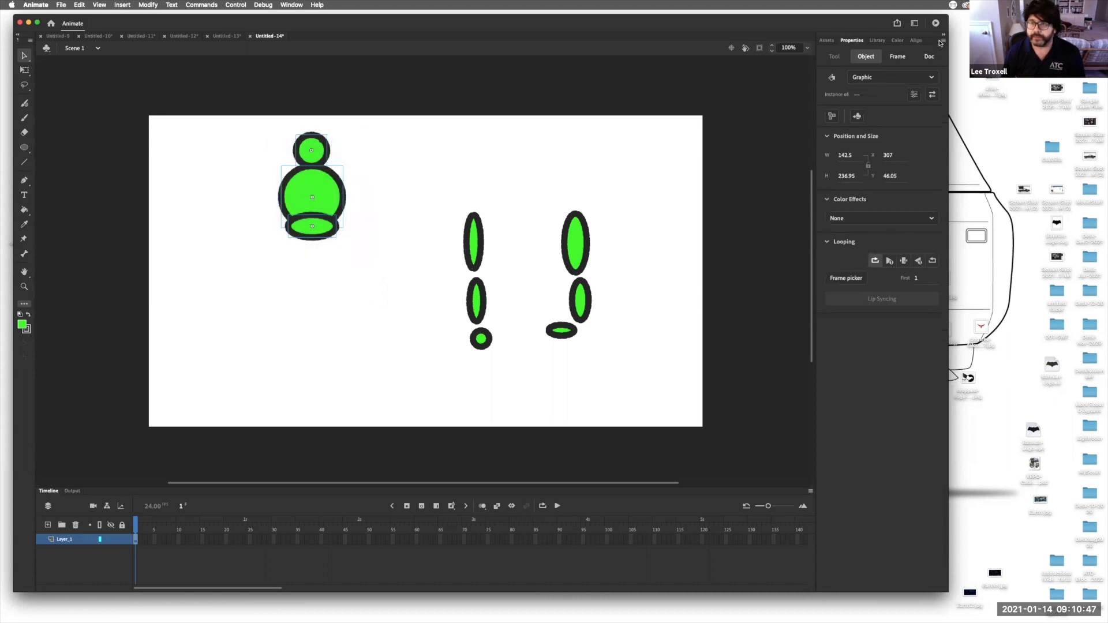
left_click(916, 41)
left_click(841, 62)
- Close the gaps between the upper arm, lower arm and hand, and align the three parts by their horizontal centers
left_click_drag(483, 226, 490, 241)
left_click_drag(482, 338, 481, 331)
left_click_drag(455, 214, 502, 363)
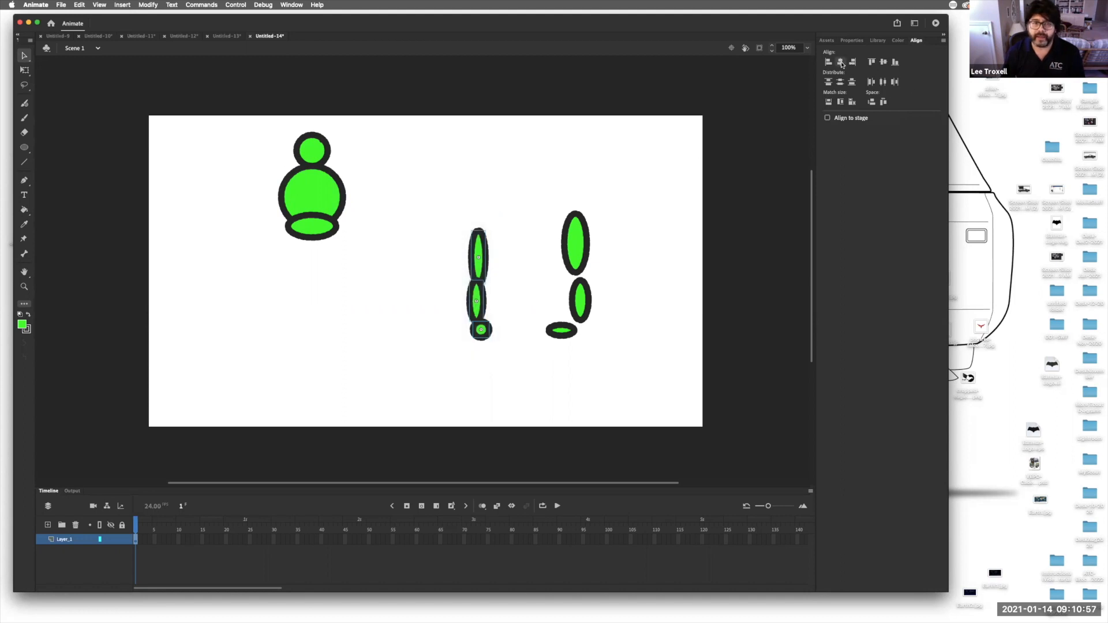
left_click(840, 63)
- Join the lower leg and foot to the upper thigh and move the assembled leg under the left side of the hips
left_click_drag(579, 303, 563, 277)
left_click_drag(552, 213, 594, 290)
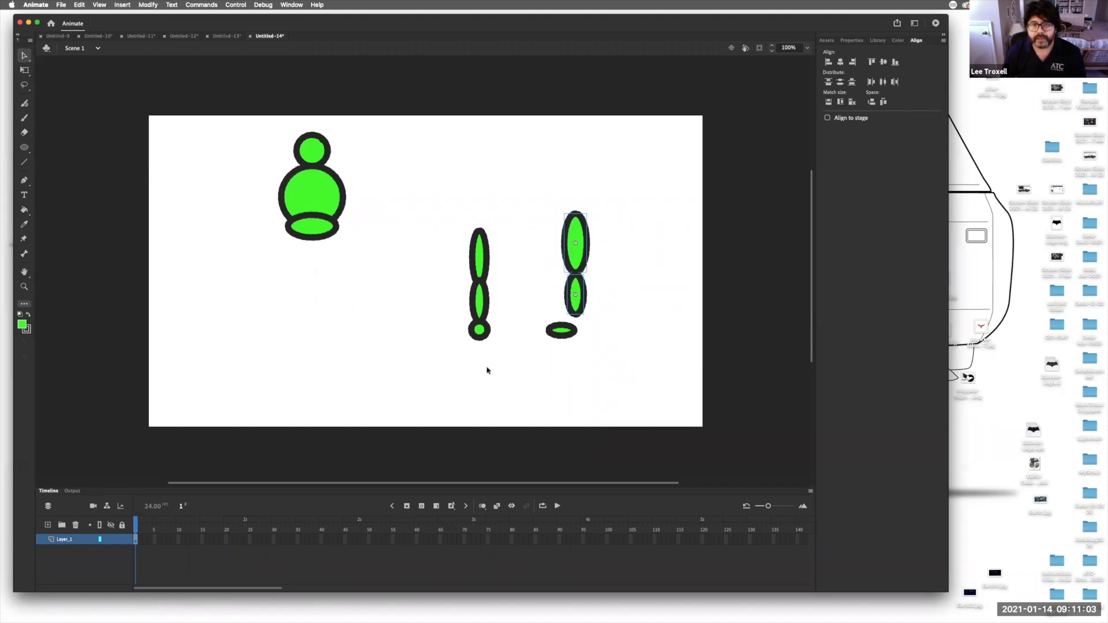
left_click_drag(560, 335, 563, 328)
left_click_drag(532, 190, 601, 340)
left_click_drag(584, 265, 305, 287)
- Move the assembled arm to the left of the body and shorten it slightly with Free Transform
left_click_drag(452, 223, 504, 351)
left_click_drag(485, 280, 225, 207)
left_click(24, 70)
left_click(266, 271)
left_click_drag(274, 279, 273, 271)
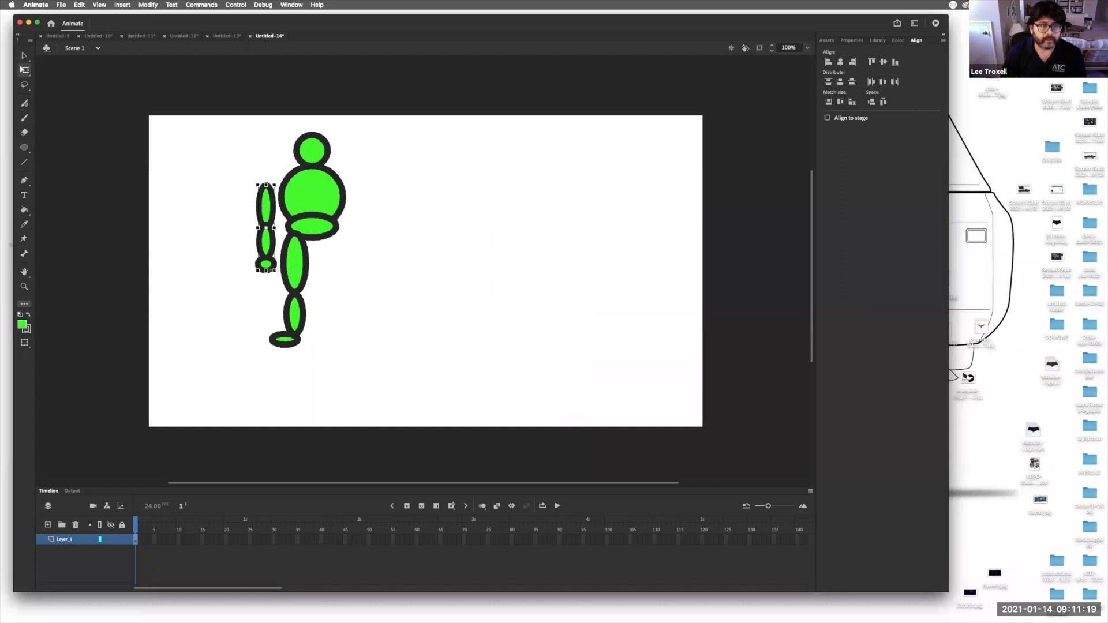
- Attach the arm to the body's left shoulder and place a pasted copy of it at the right shoulder
left_click(24, 55)
mouse_move(270, 184)
left_mouse_down()
mouse_move(279, 169)
mouse_move(267, 191)
mouse_move(295, 192)
mouse_move(274, 196)
left_mouse_up()
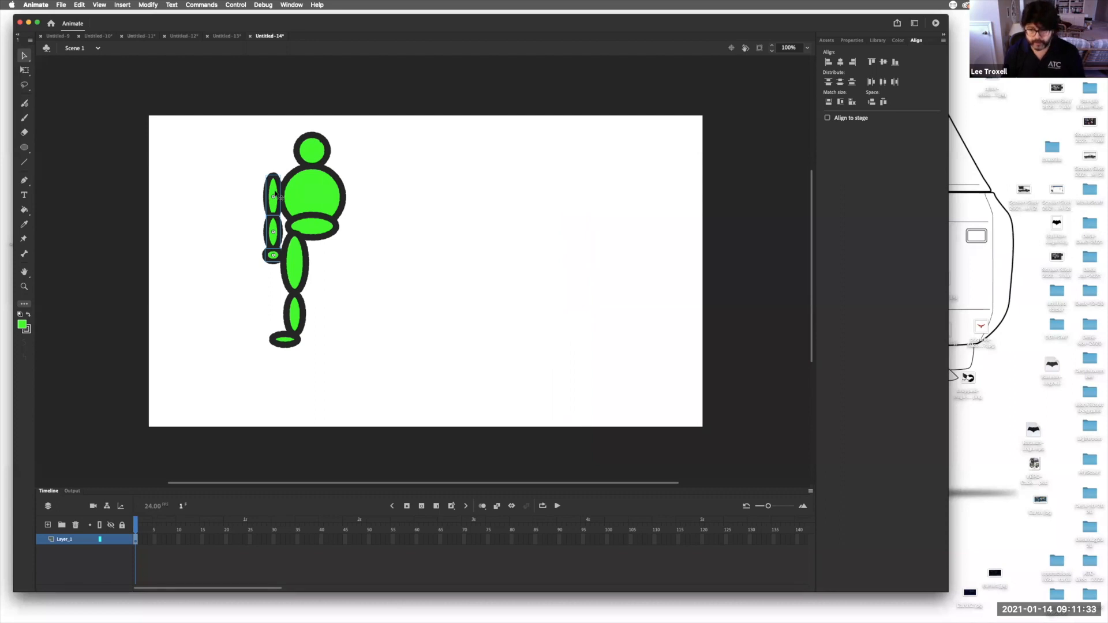
key("super+v")
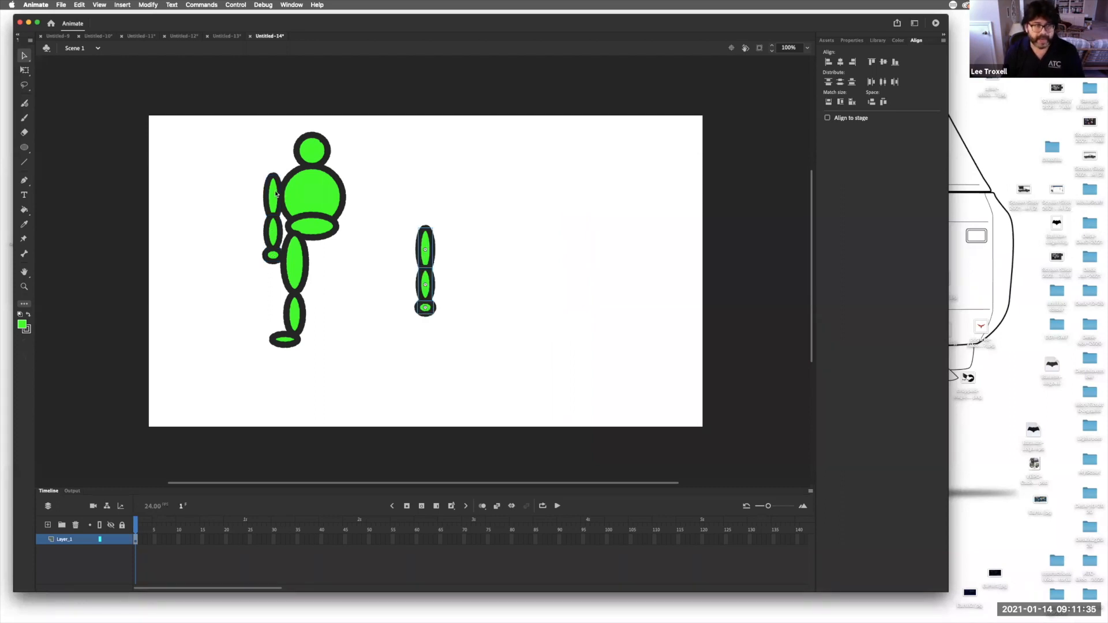
left_click_drag(425, 249, 356, 193)
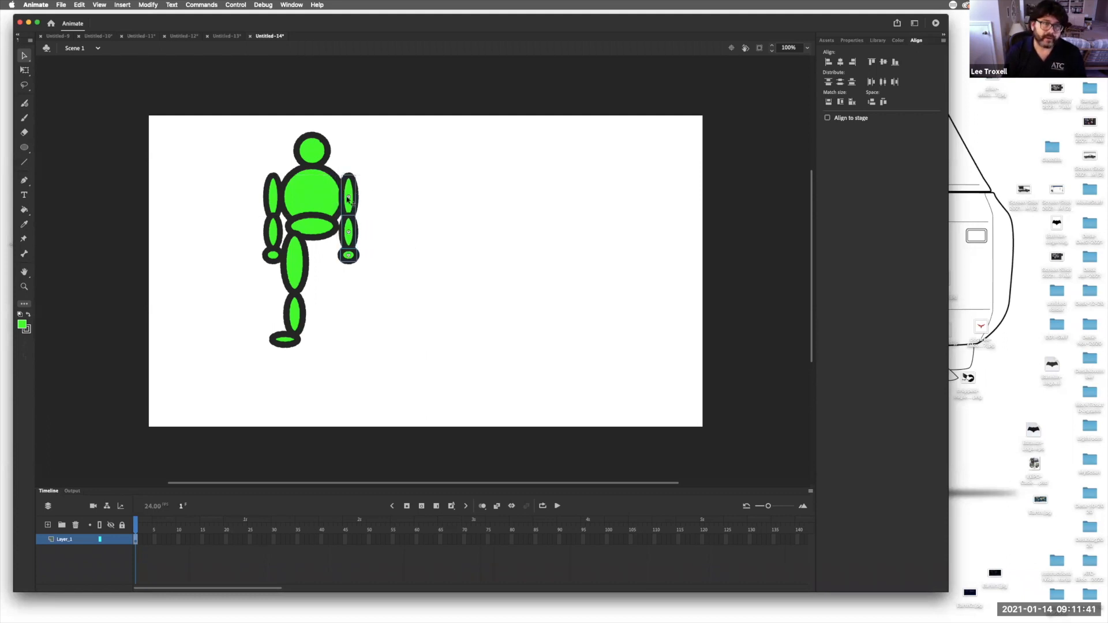
- Duplicate the whole leg, mirror the copy so its foot points outward, and place it under the right side of the hips
left_click(294, 270)
left_click_drag(300, 367, 292, 269)
key("ctrl+c")
key("ctrl+v")
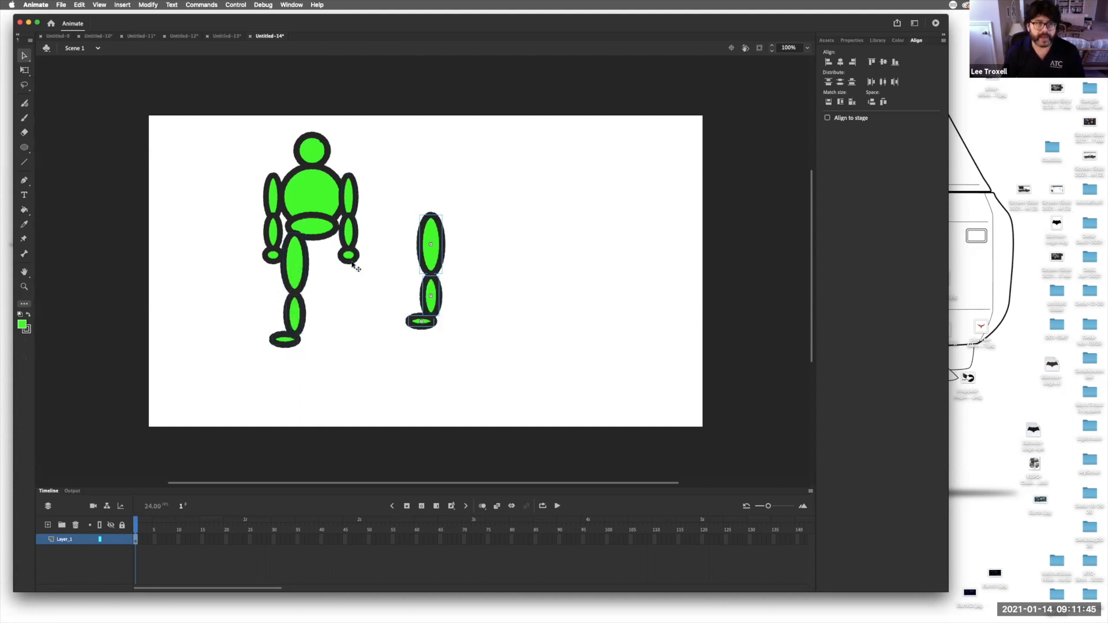
left_click_drag(569, 434, 622, 444)
left_click_drag(669, 499, 593, 131)
left_click_drag(631, 228, 397, 270)
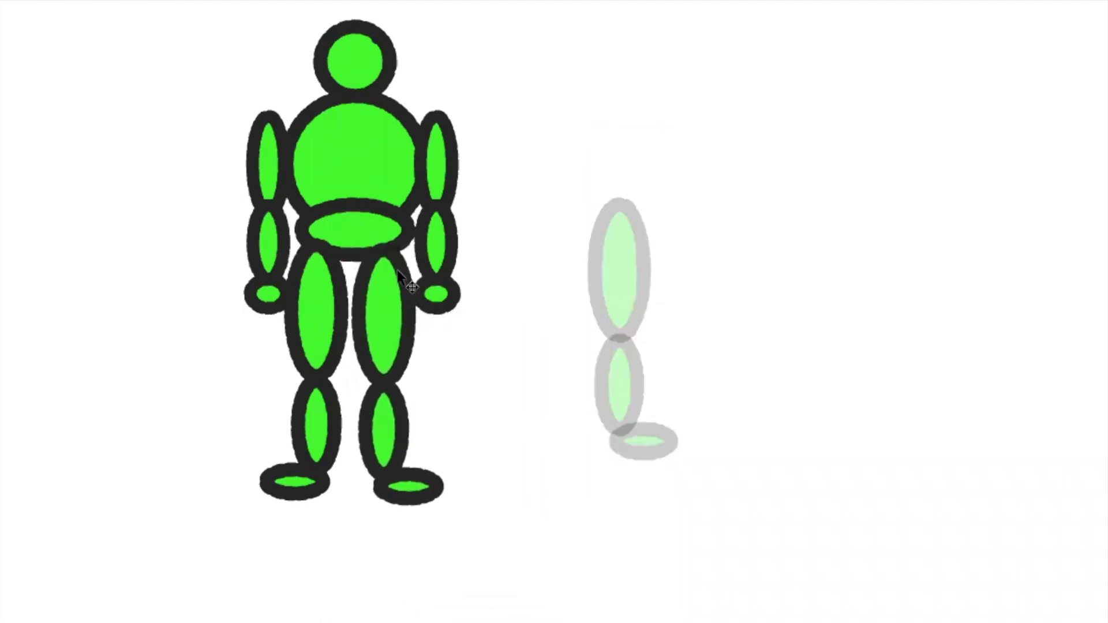
left_click(570, 279)
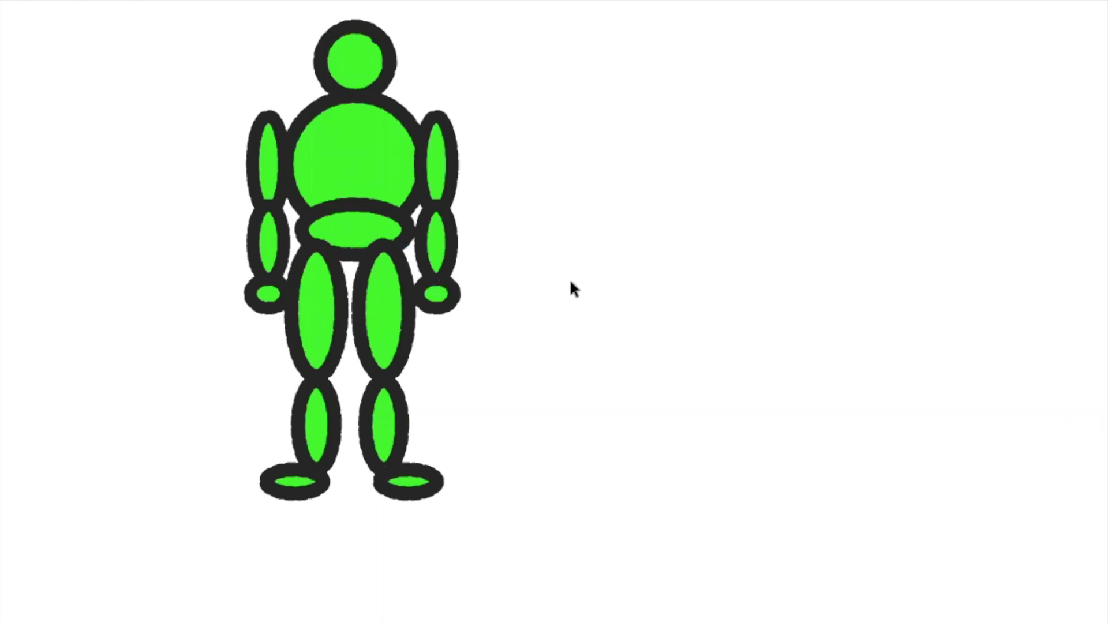
- Add bones with the Bone tool from the hips to the body, and from the body to the head's base and the right upper arm
left_click(351, 217)
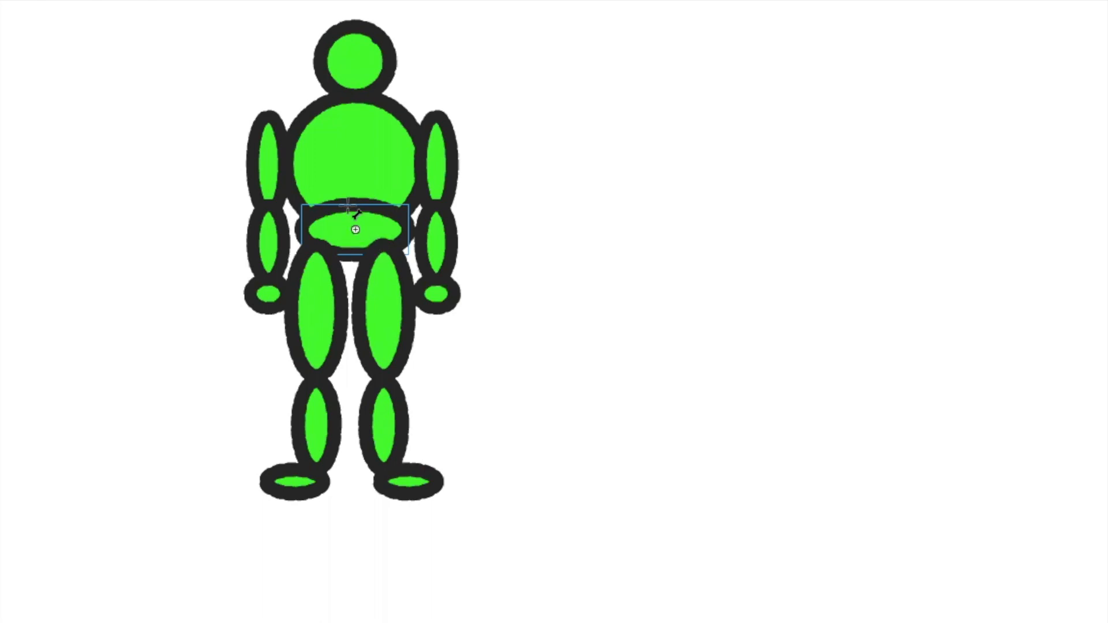
left_click_drag(354, 230, 355, 165)
left_click_drag(355, 229, 357, 160)
left_click_drag(366, 167, 358, 96)
left_click_drag(409, 141, 436, 119)
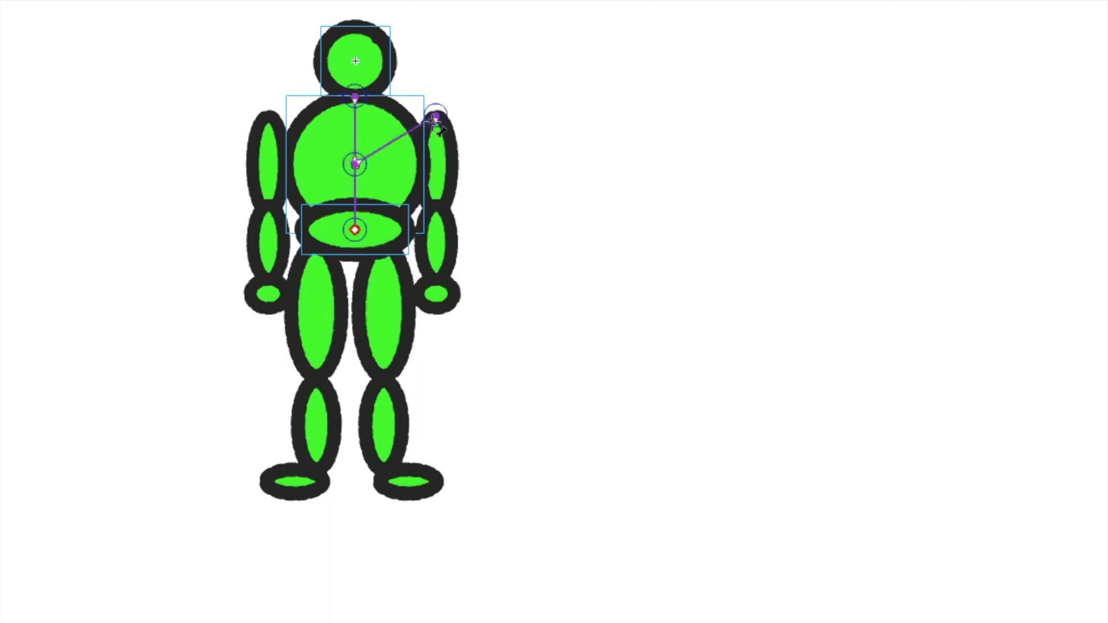
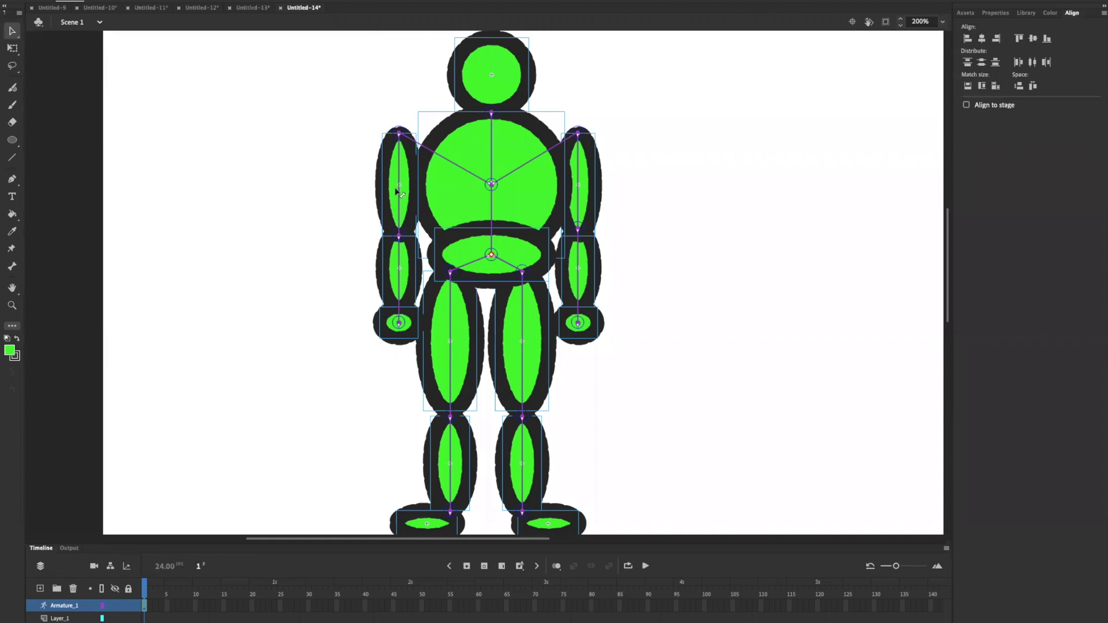
- Test the armature by moving the head and swinging the left arm outward, undoing each pose
left_click_drag(470, 77, 511, 59)
key("ctrl+z")
left_click_drag(398, 324, 105, 112)
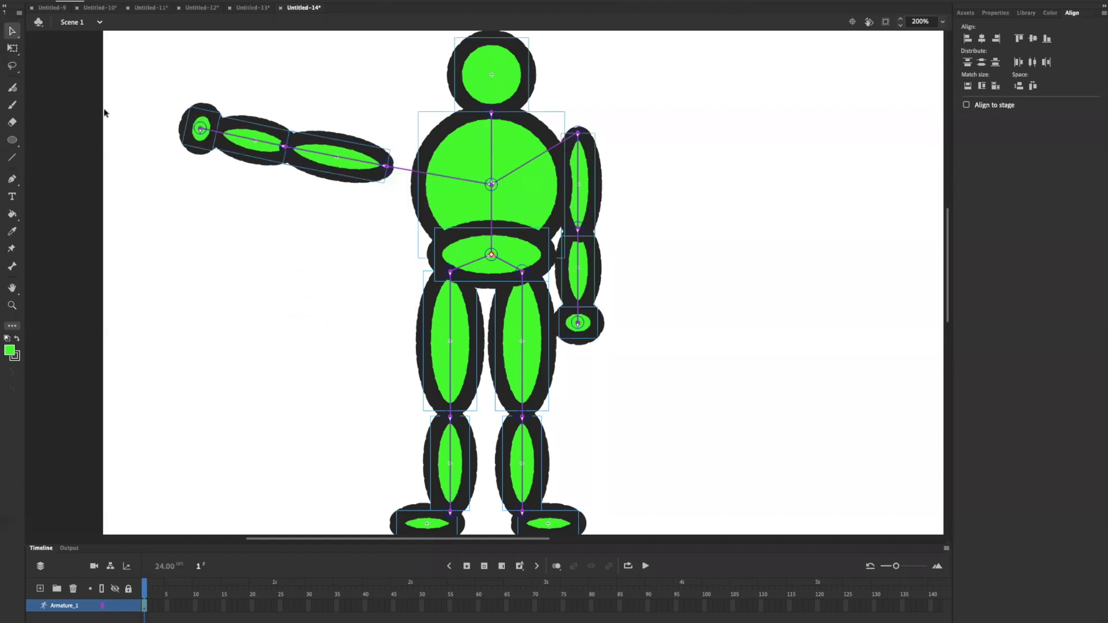
key("ctrl+z")
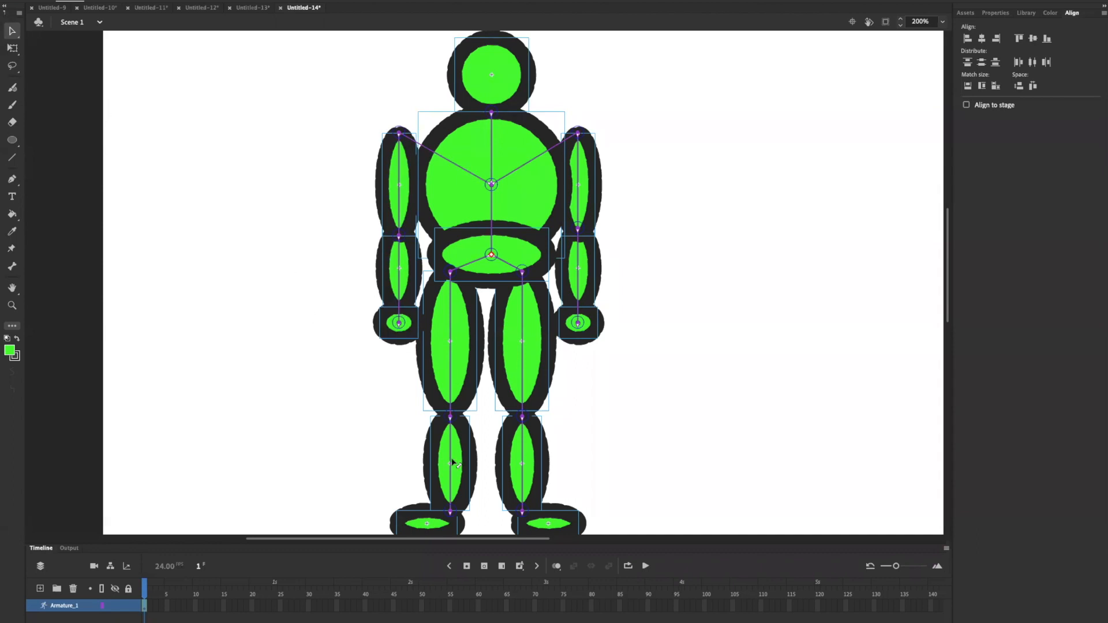
- Test the armature by swinging the right leg outward and rotating the body on the hips, undoing each pose
left_click_drag(521, 423, 567, 351)
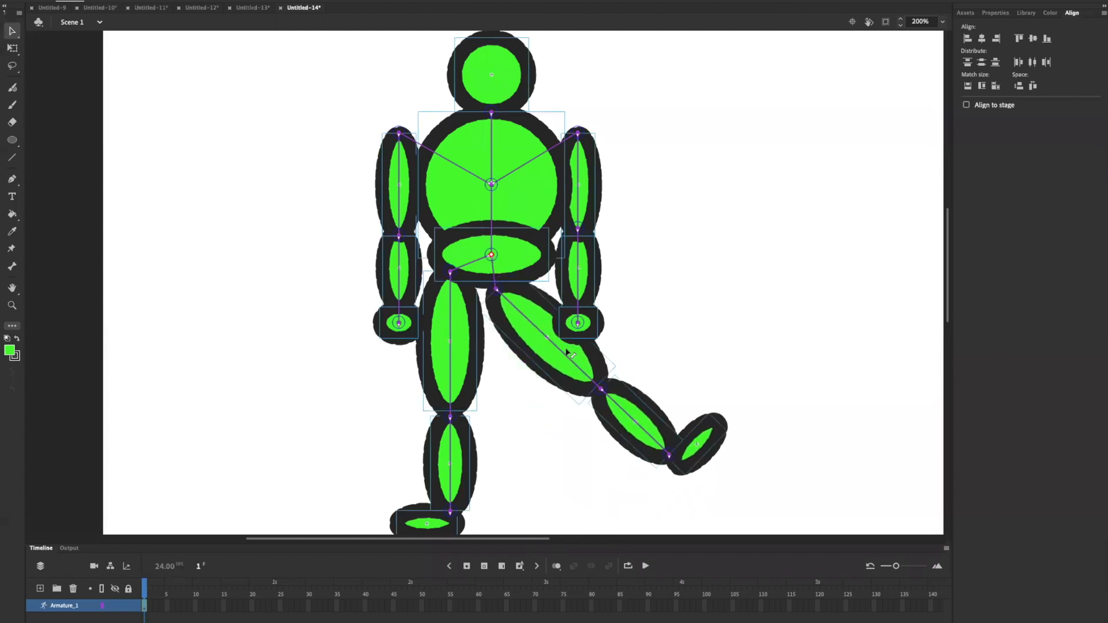
key("ctrl+z")
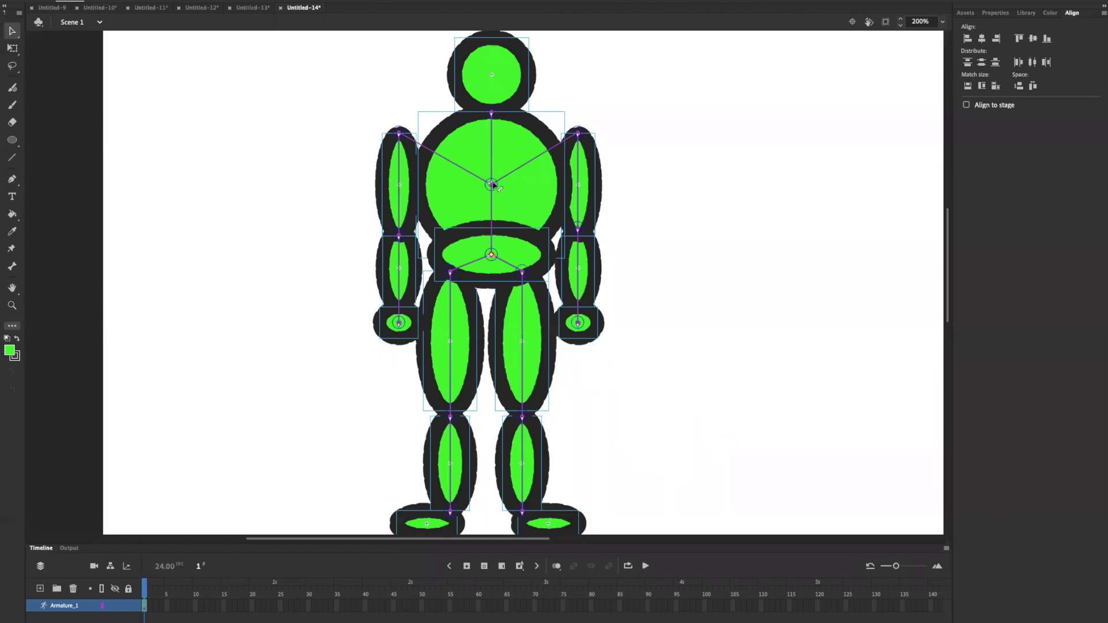
left_click_drag(484, 178, 447, 211)
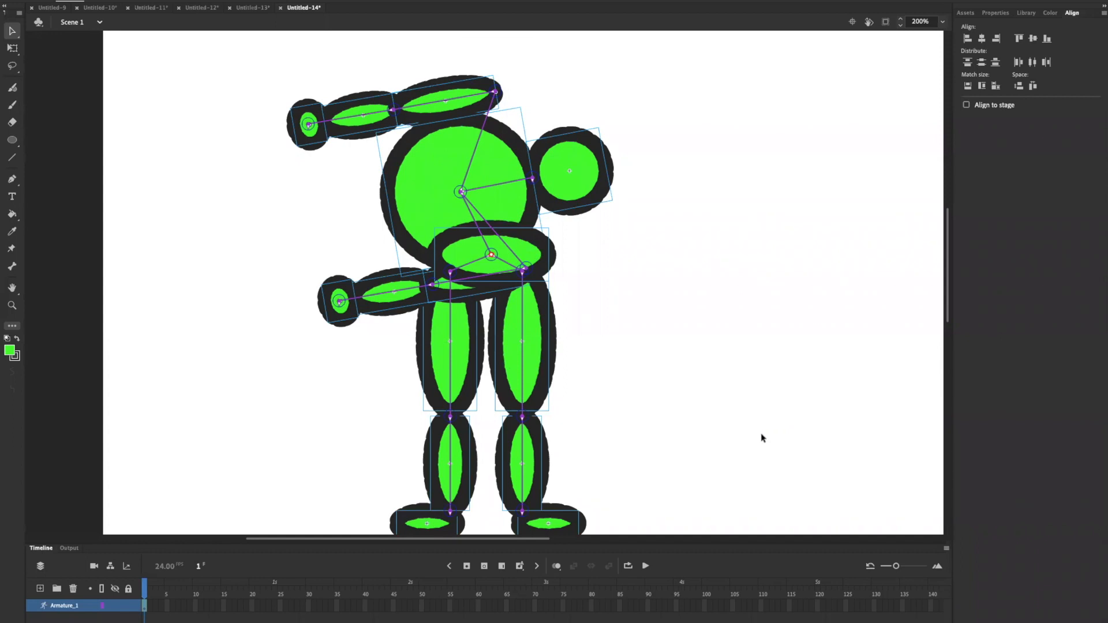
key("ctrl+z")
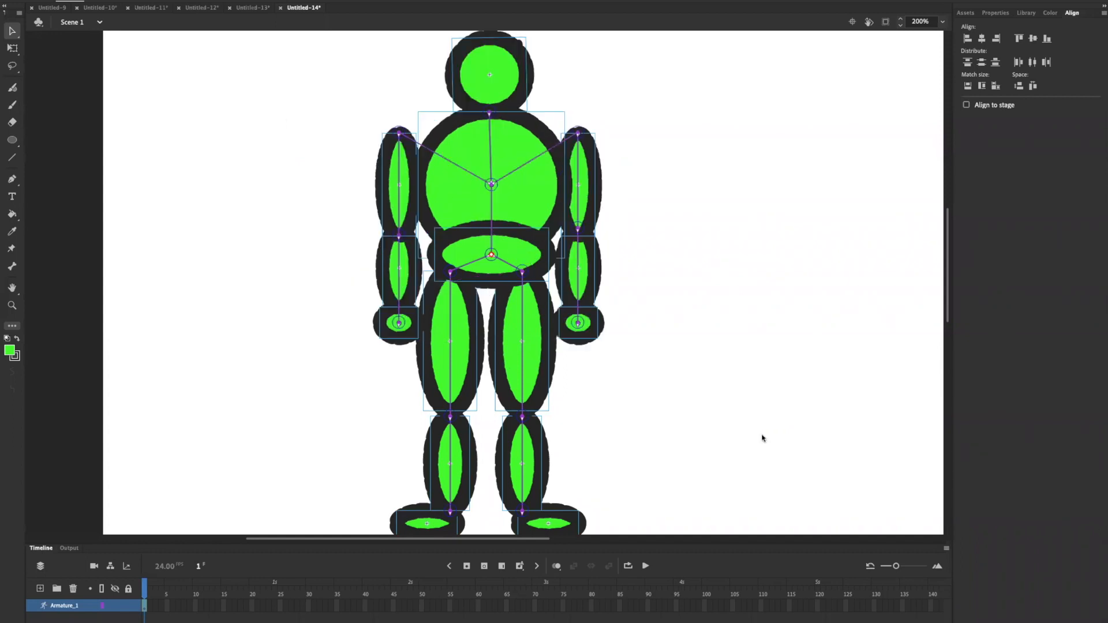
- Turn off joint rotation for the left upper-arm bone and test it by pulling the hand outward and up, undoing the last poses
left_click(725, 209)
left_click(400, 138)
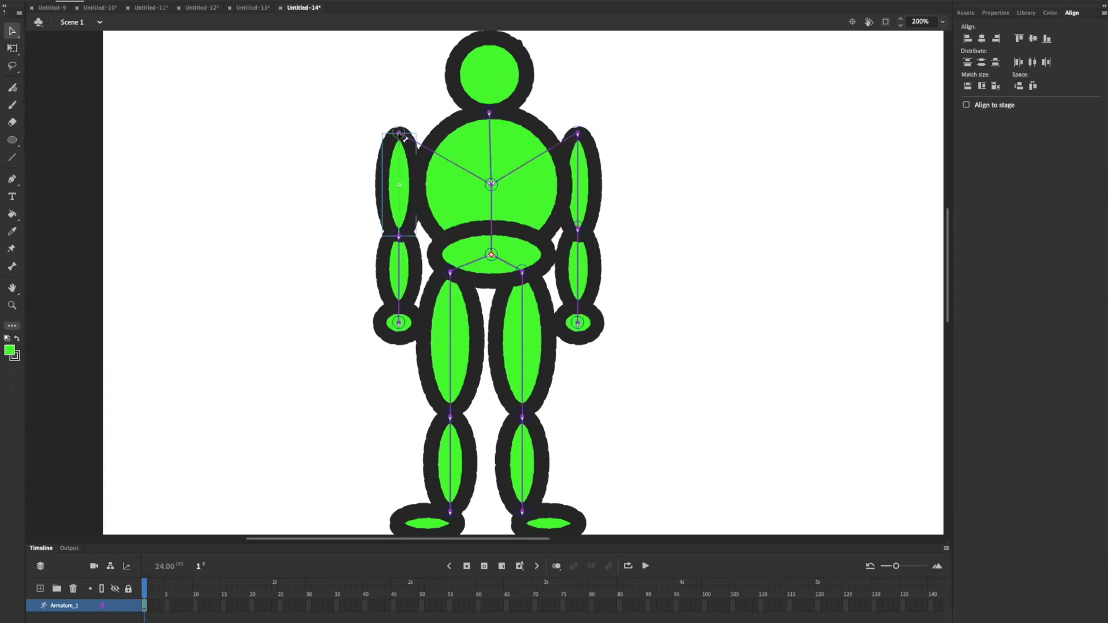
left_click(999, 14)
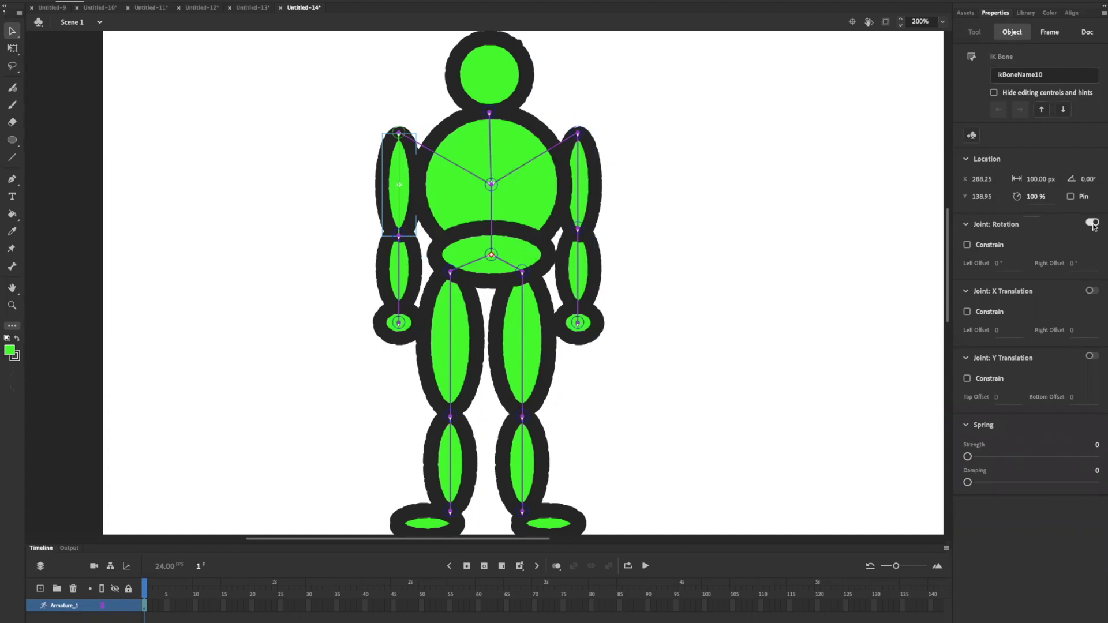
left_click(1092, 224)
left_click_drag(402, 325, 306, 329)
left_click_drag(276, 185, 292, 100)
key("super+z")
key("super+z")
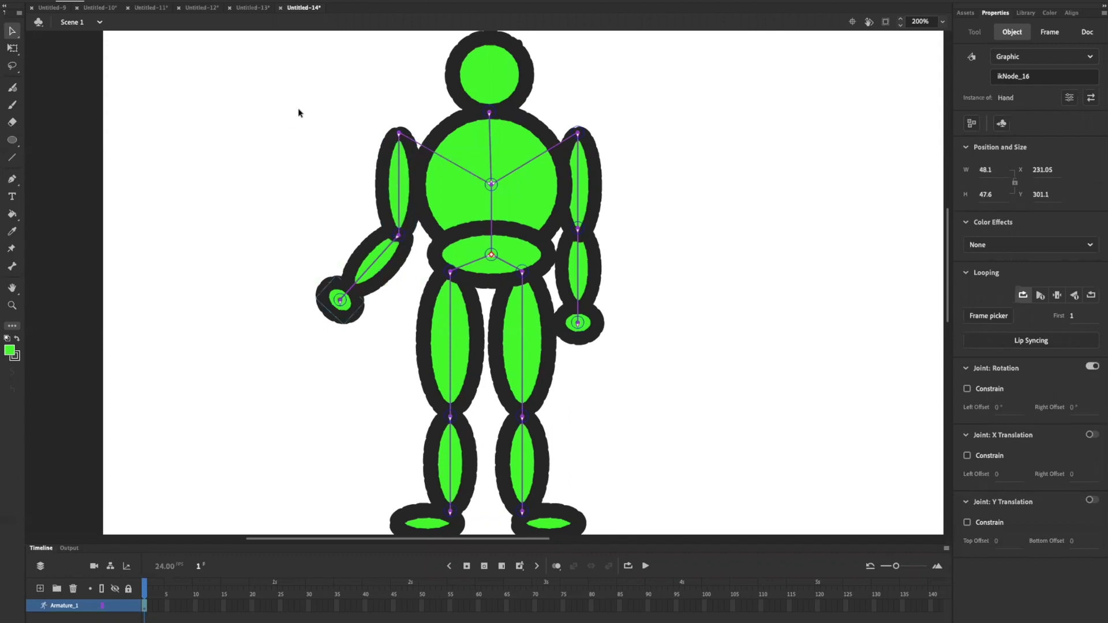
- Turn off joint rotation for the bone at the body's centre and turn it on for the left upper-arm bone
left_click(491, 184)
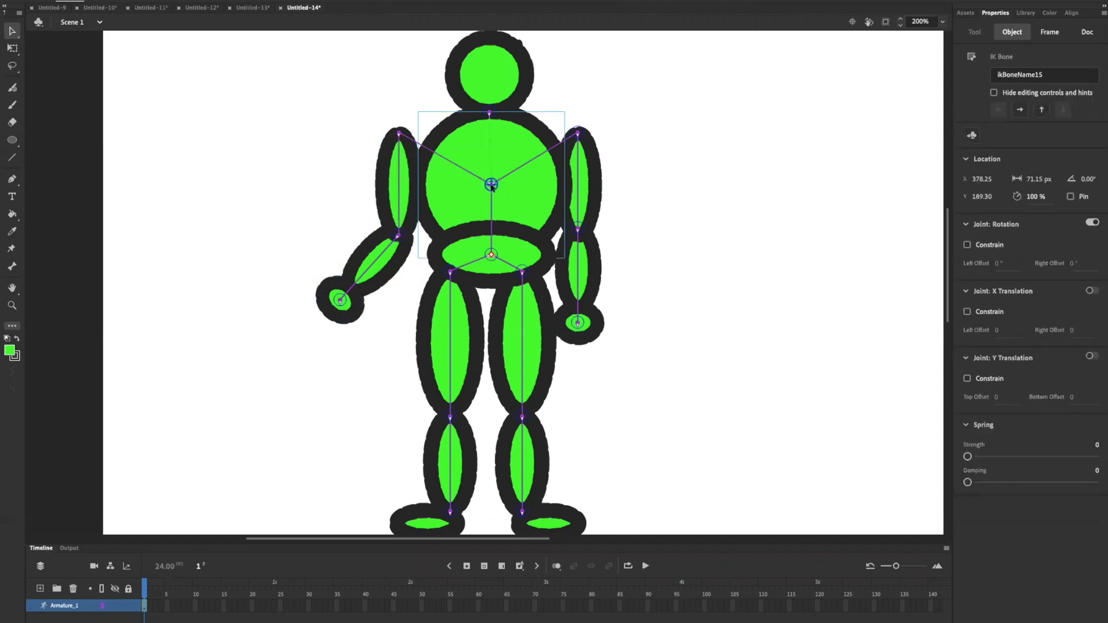
left_click(1091, 223)
left_click(400, 135)
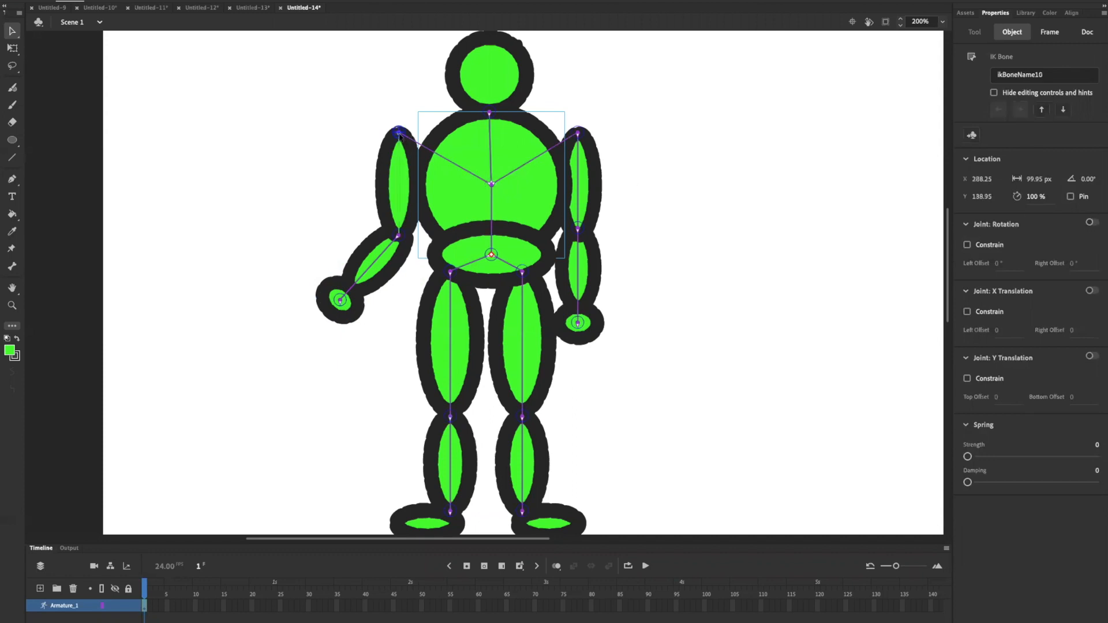
left_click(1091, 224)
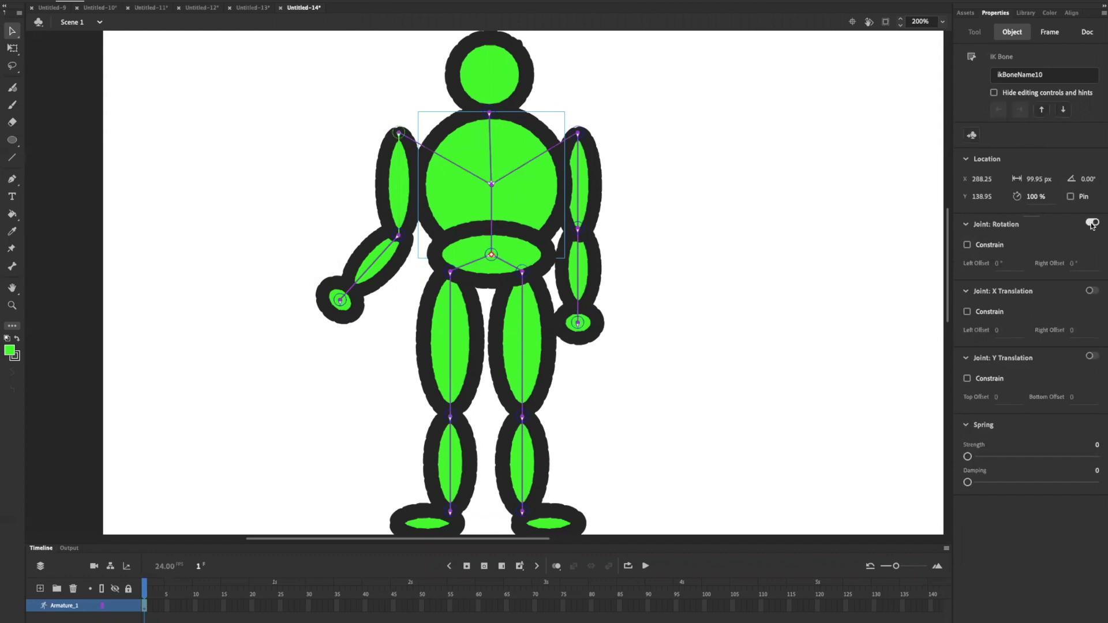
- Try constraining the left upper arm's rotation, test and undo a raised-hand pose, and lower the hand beside the body
left_click(967, 245)
left_click_drag(343, 302, 340, 171)
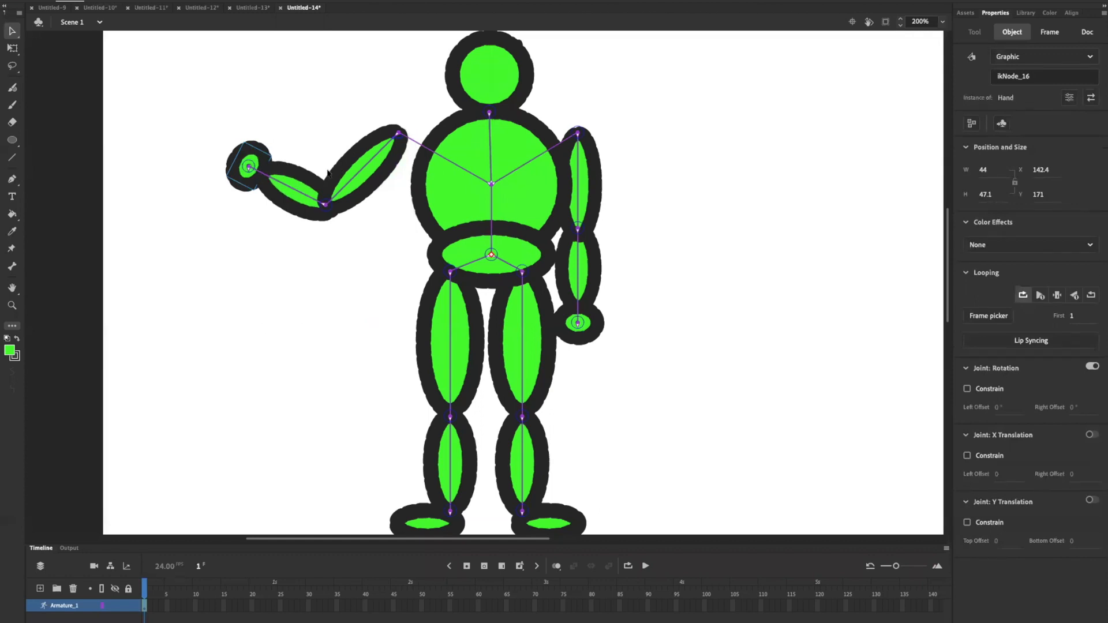
key("super+z")
key("super+z")
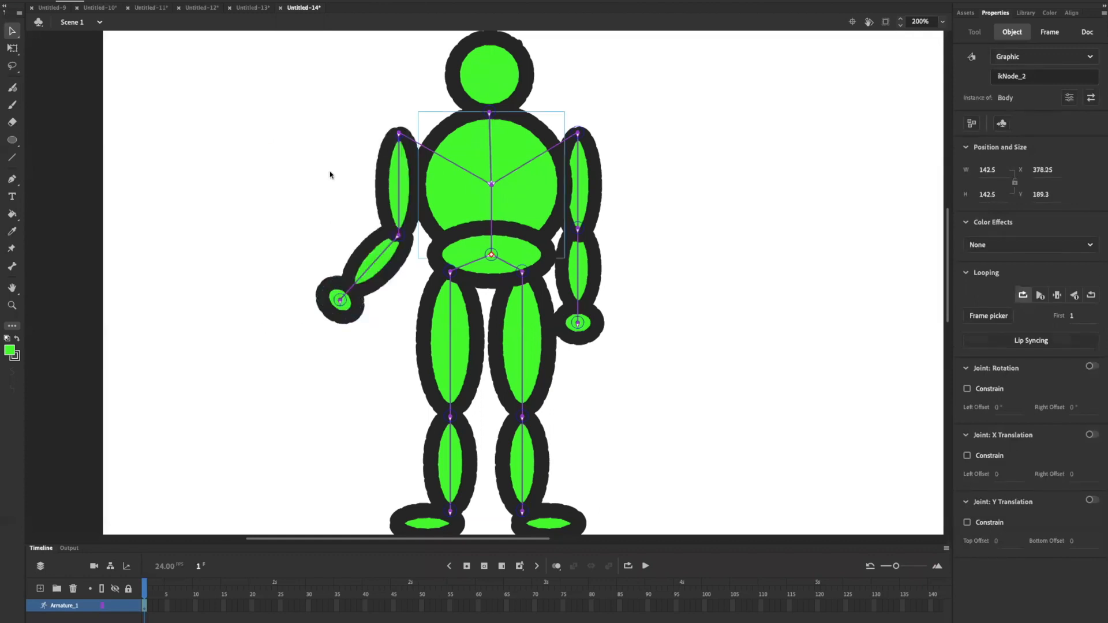
left_click_drag(344, 304, 388, 321)
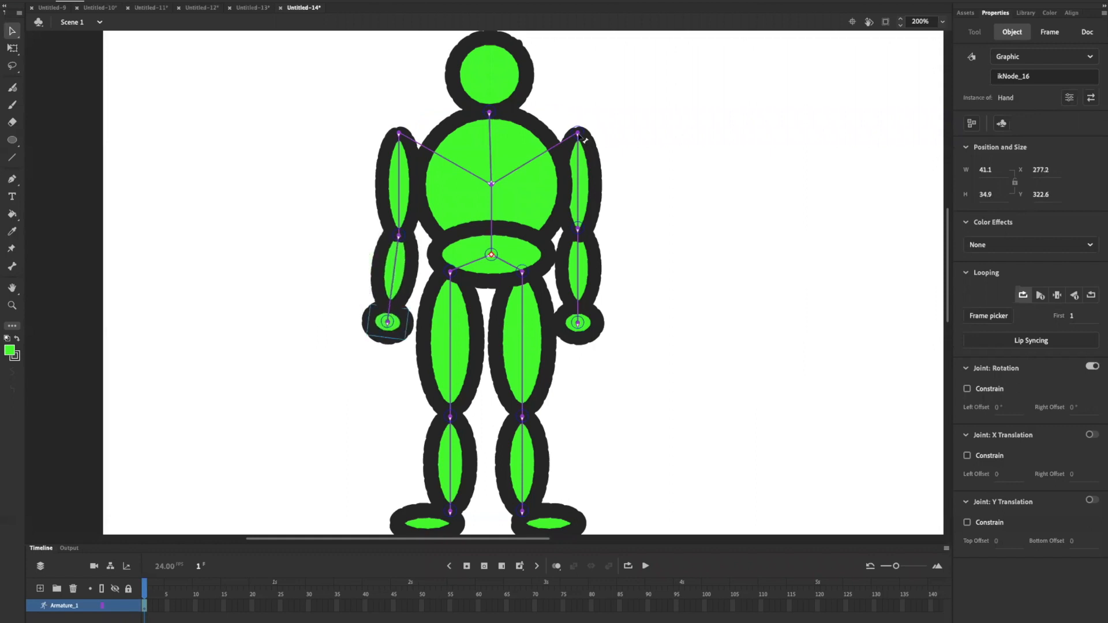
- Constrain joint rotation for the bone from the body to the right shoulder, then pull the right hand outward and undo the pose
left_click(583, 132)
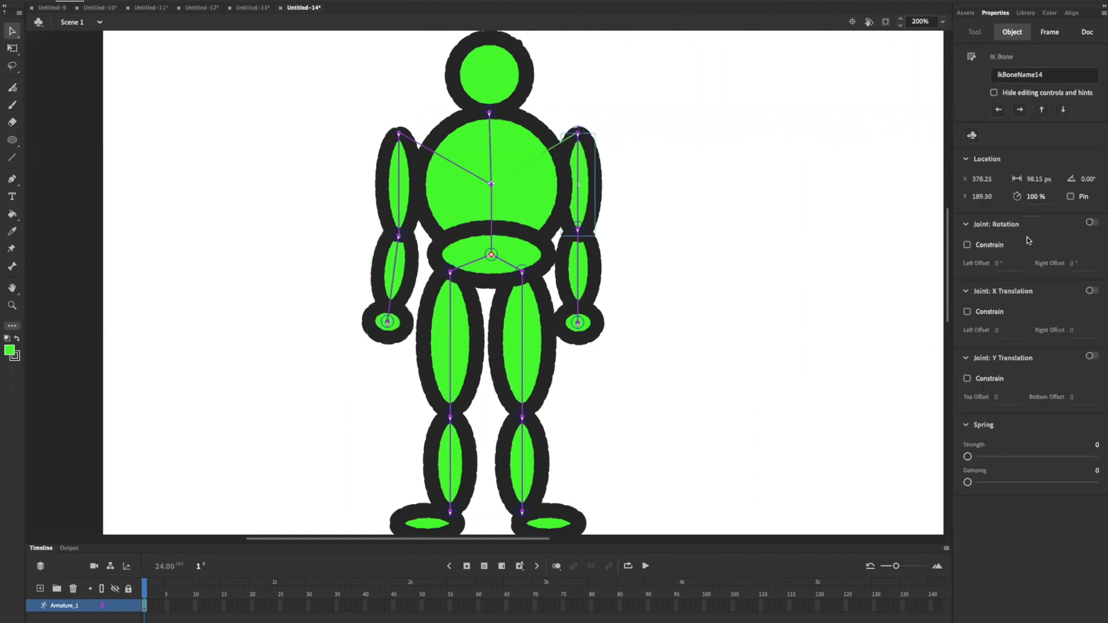
left_click(968, 246)
left_click_drag(582, 326, 708, 313)
key("ctrl+z")
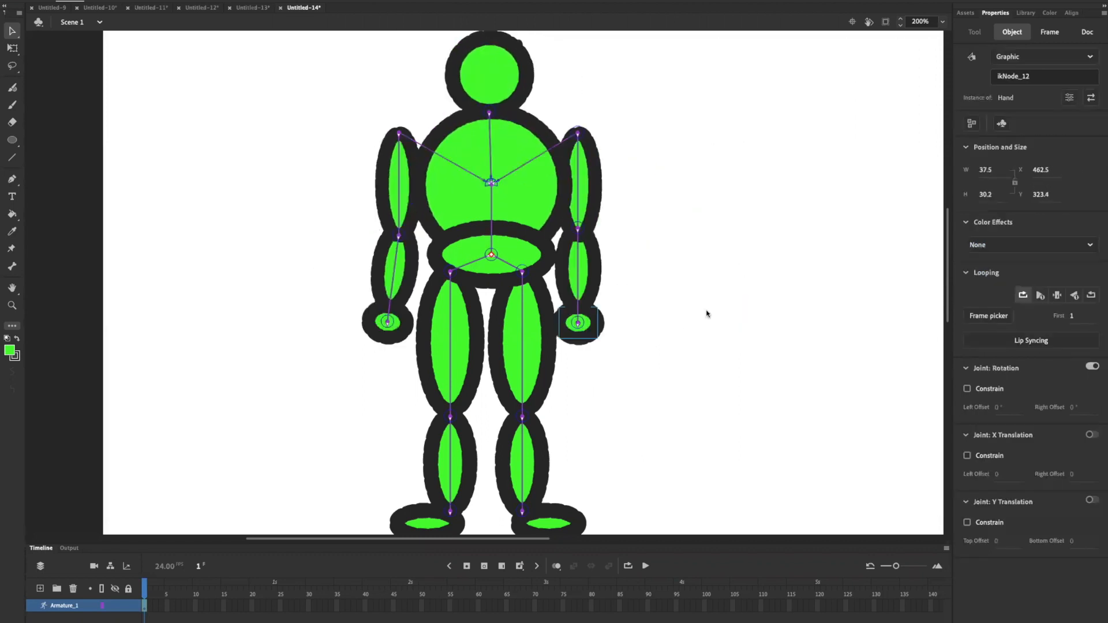
- Constrain the hips bone's joint rotation to -45° and 45° and test it by moving the upper body and right arm
left_click(491, 255)
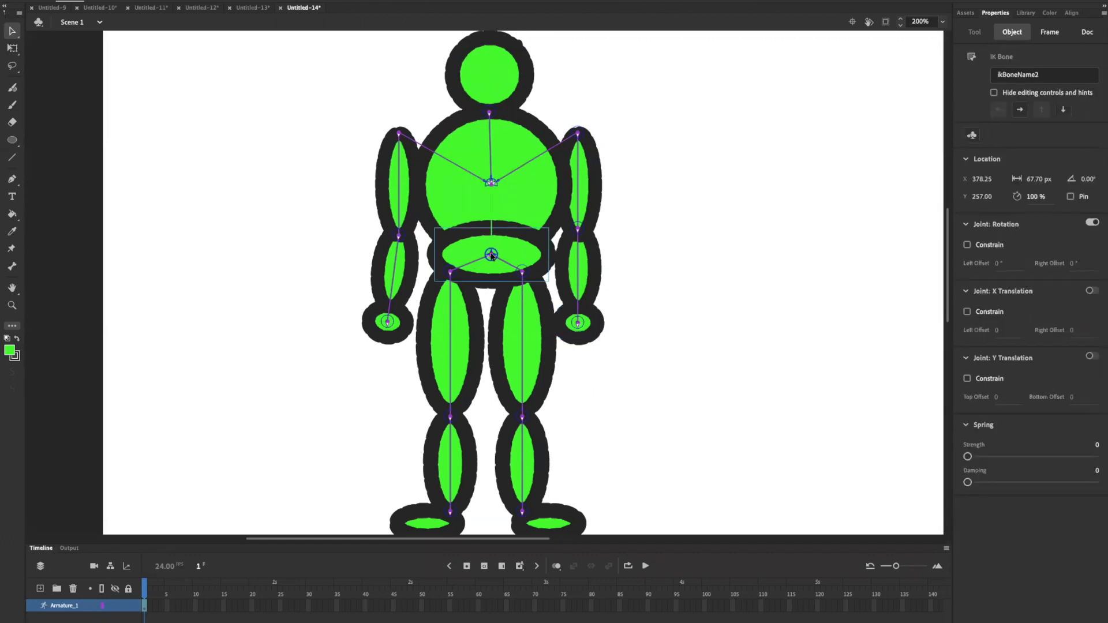
left_click(967, 246)
left_click_drag(522, 164, 451, 272)
- Test the left leg by pulling it sideways and upward, undoing each pose
left_click(451, 274)
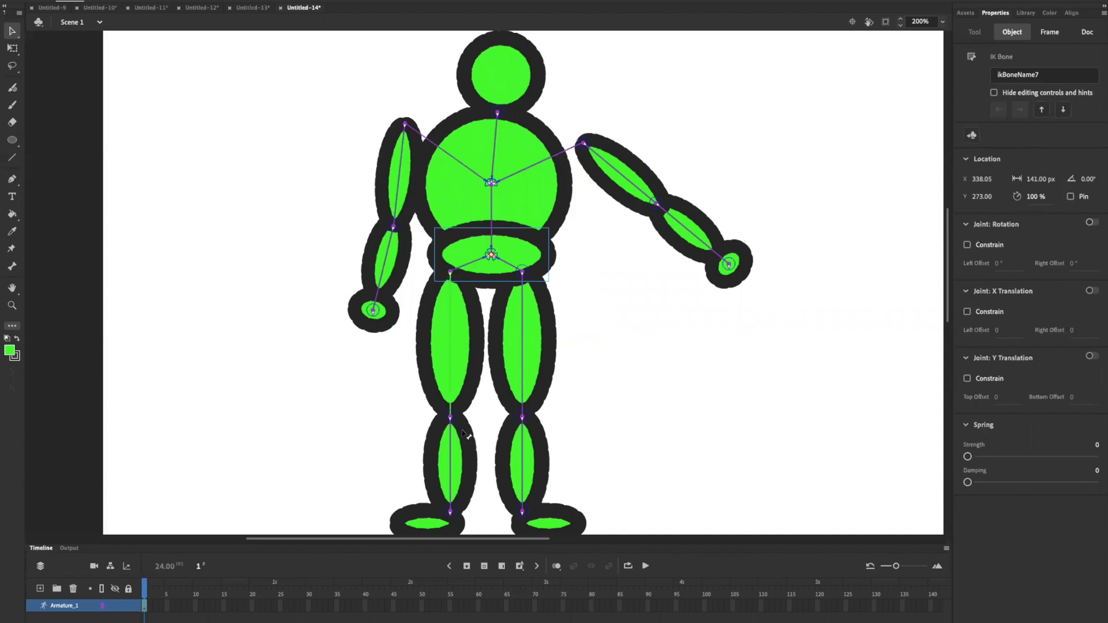
left_click_drag(470, 428, 557, 433)
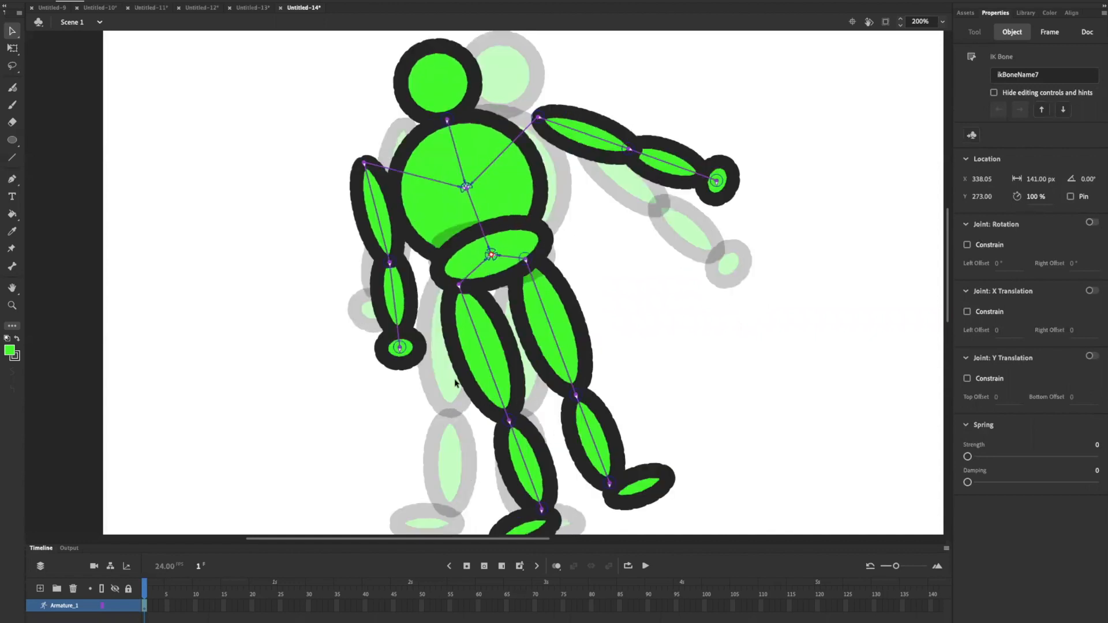
key("super+z")
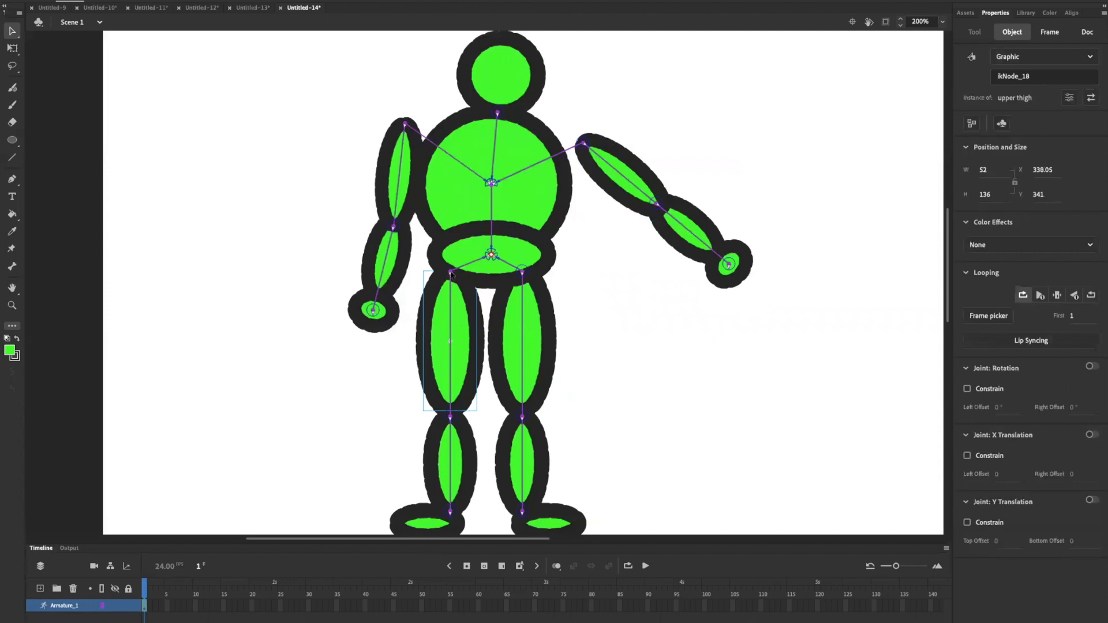
left_click(451, 271)
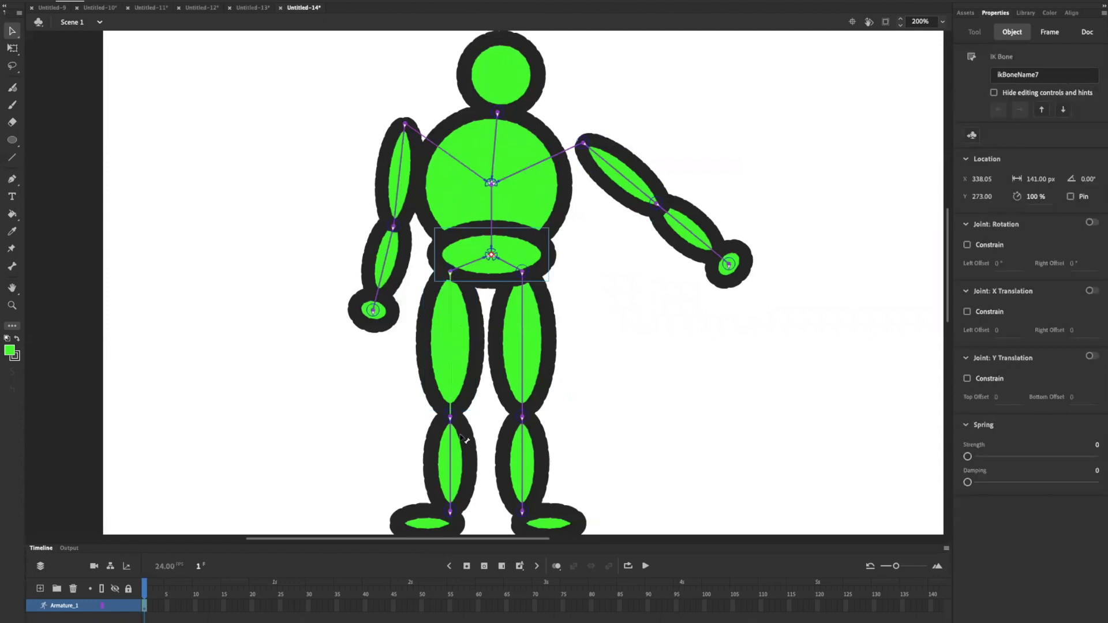
left_click(66, 69)
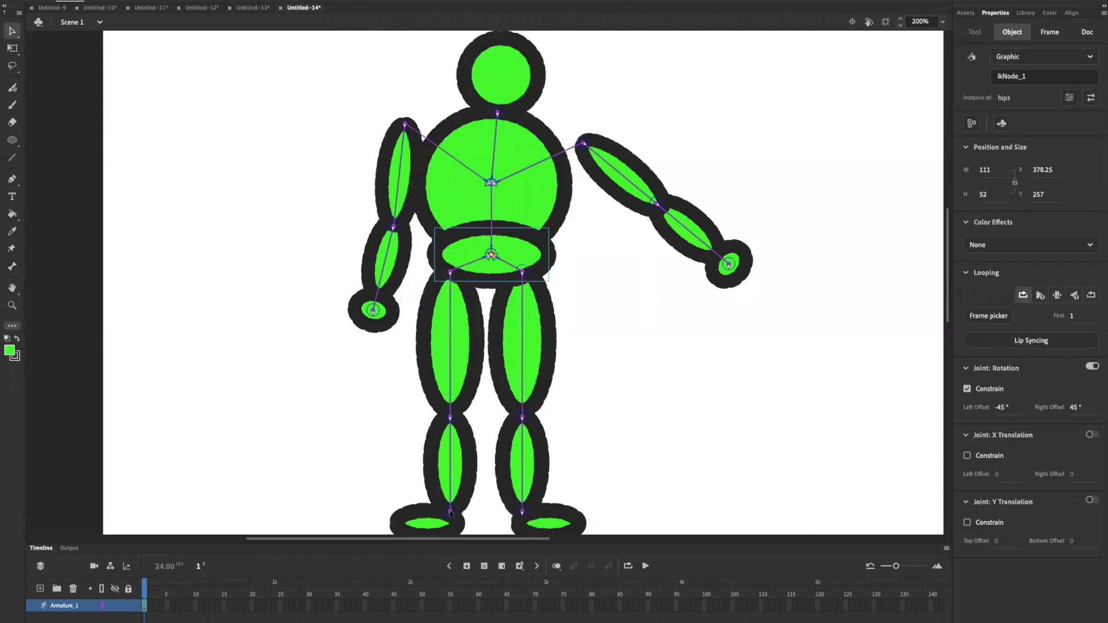
left_click_drag(421, 502, 419, 434)
key("super+z")
- Constrain joint rotation for the left and right upper-thigh bones with offsets of -45° and 45°
left_click(452, 276)
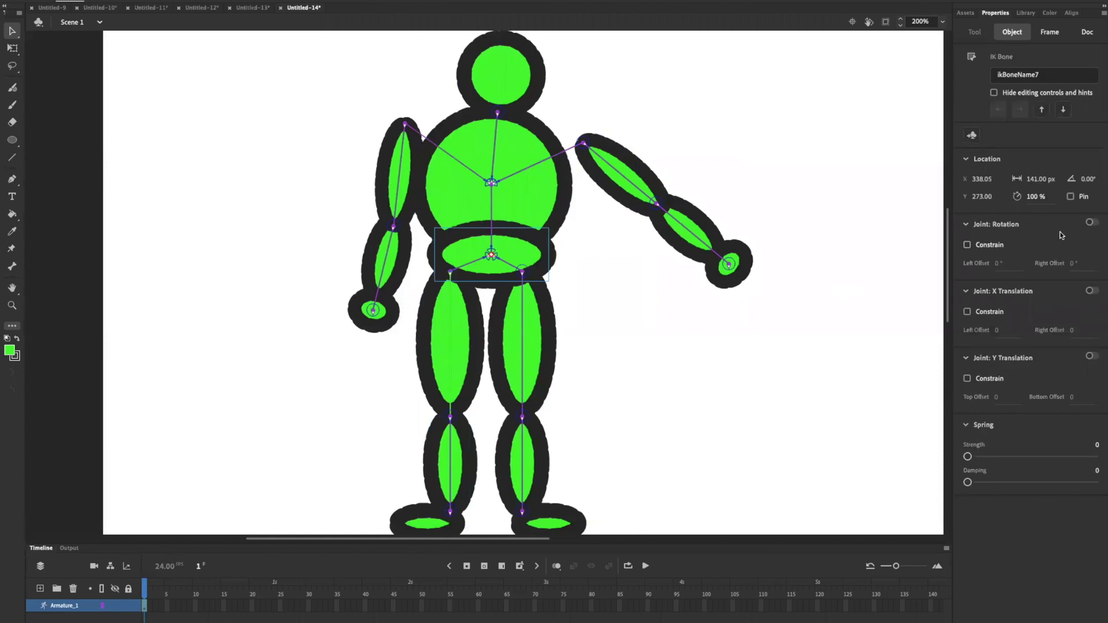
left_click(968, 245)
left_click(522, 275)
left_click(967, 245)
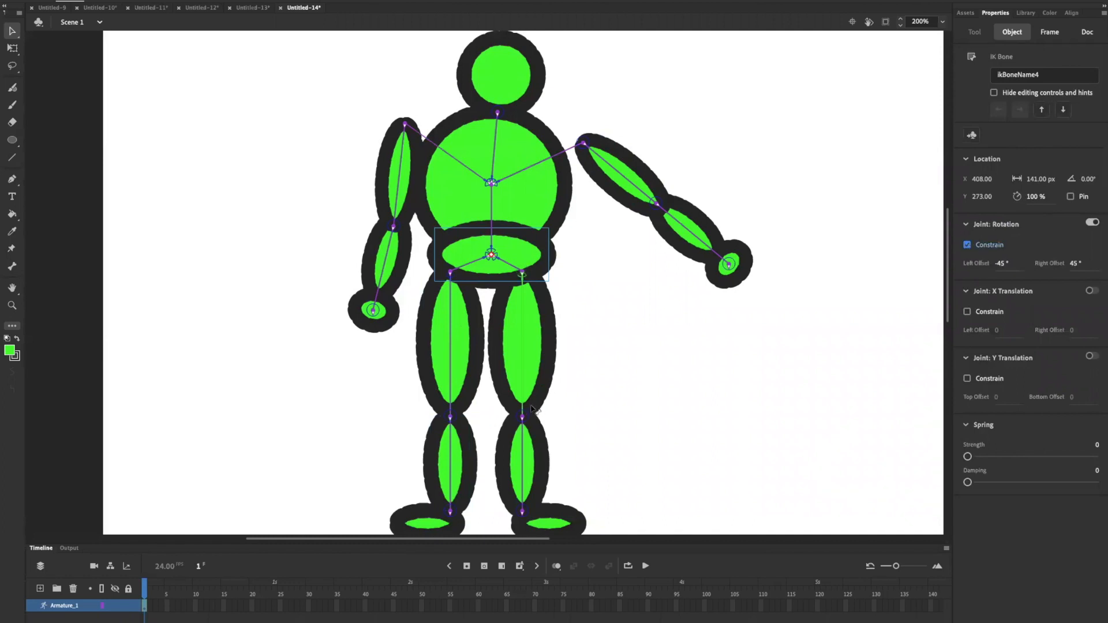
- Pose the figure nearly upright by moving the torso and right arm, and shift the right foot slightly outward
left_click_drag(729, 265, 570, 180)
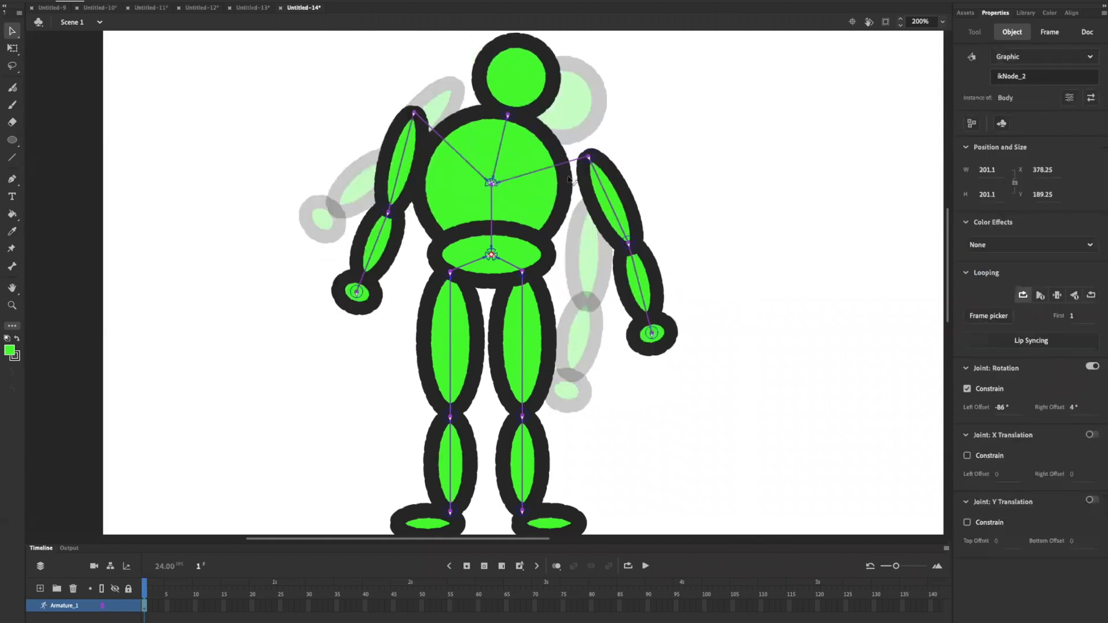
left_click_drag(623, 253, 594, 246)
left_click_drag(597, 238, 596, 232)
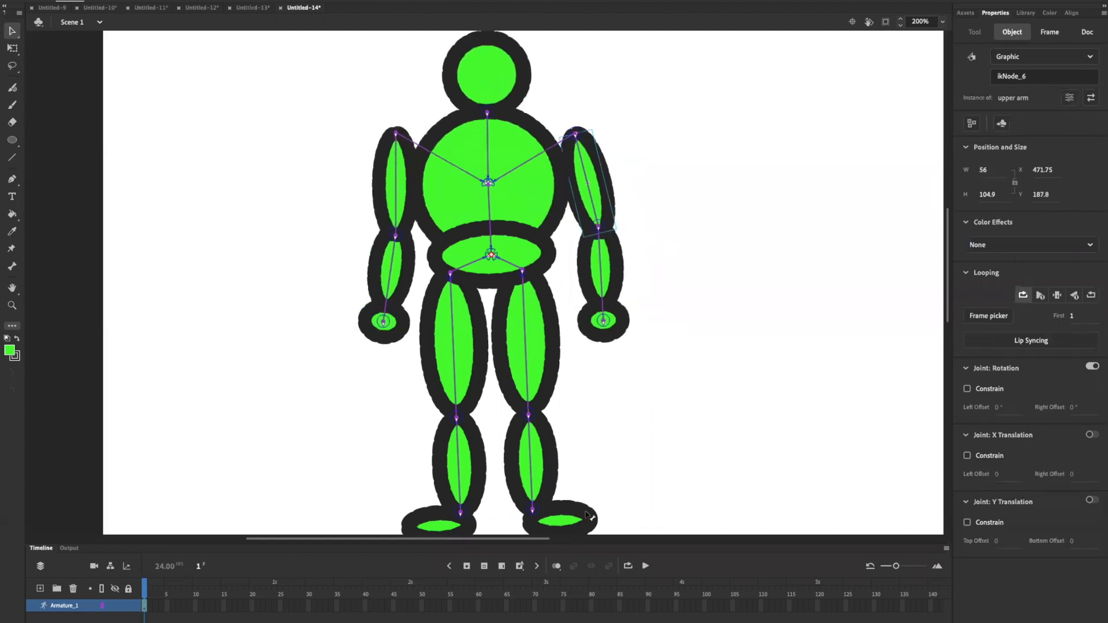
mouse_move(585, 514)
left_mouse_down()
mouse_move(603, 507)
mouse_move(593, 515)
left_mouse_up()
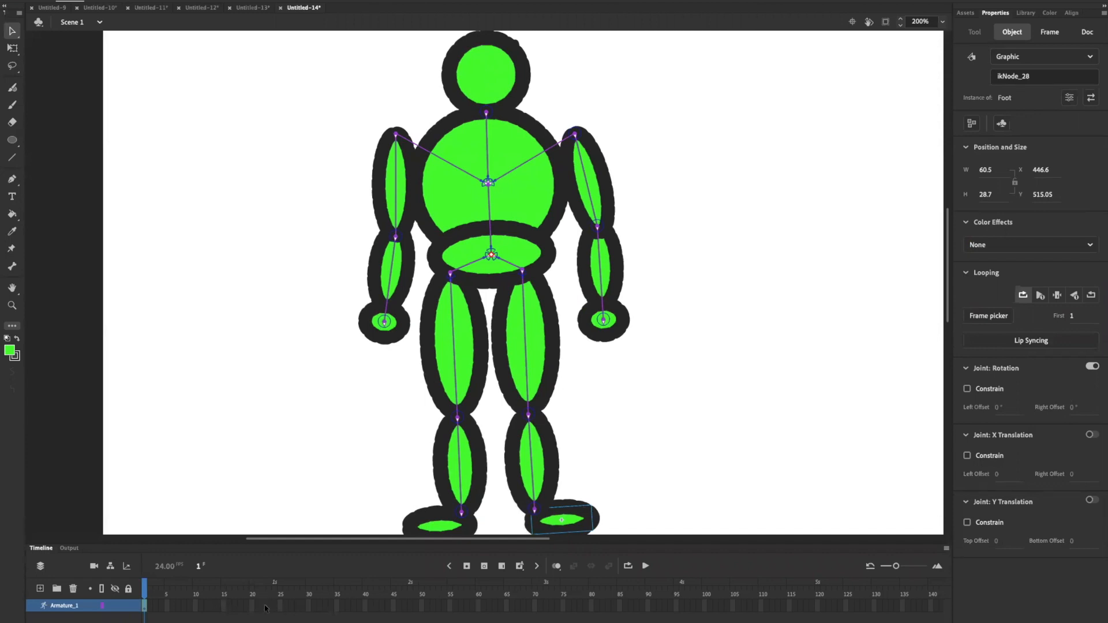
- Insert a keyframe at frame 25 on the Armature_1 layer
left_click(281, 607)
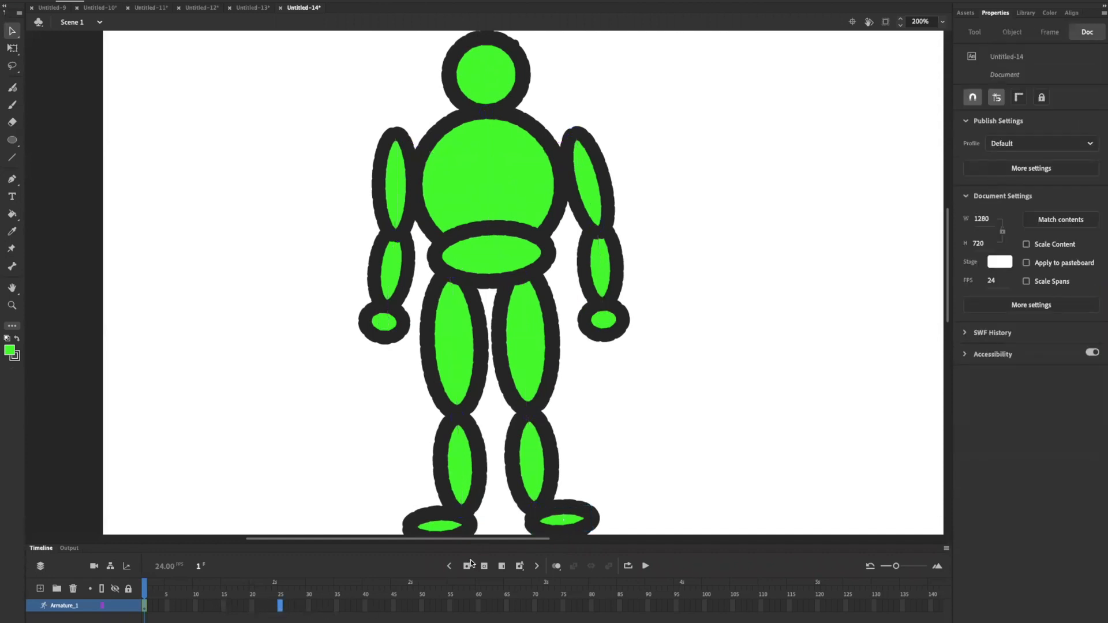
left_click(142, 0)
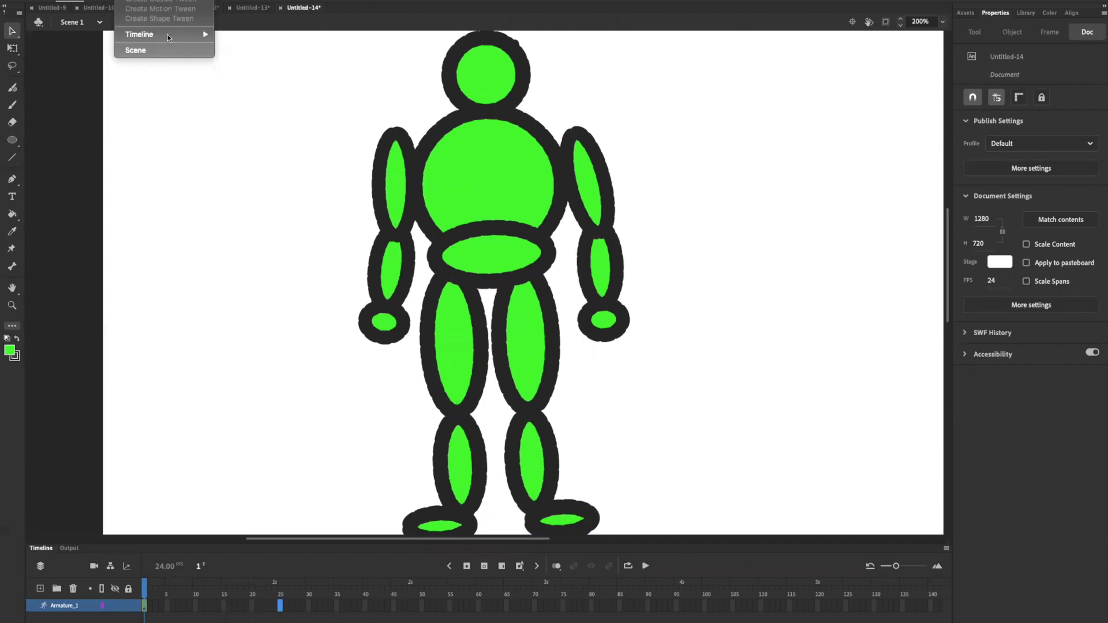
mouse_move(168, 36)
left_click(257, 71)
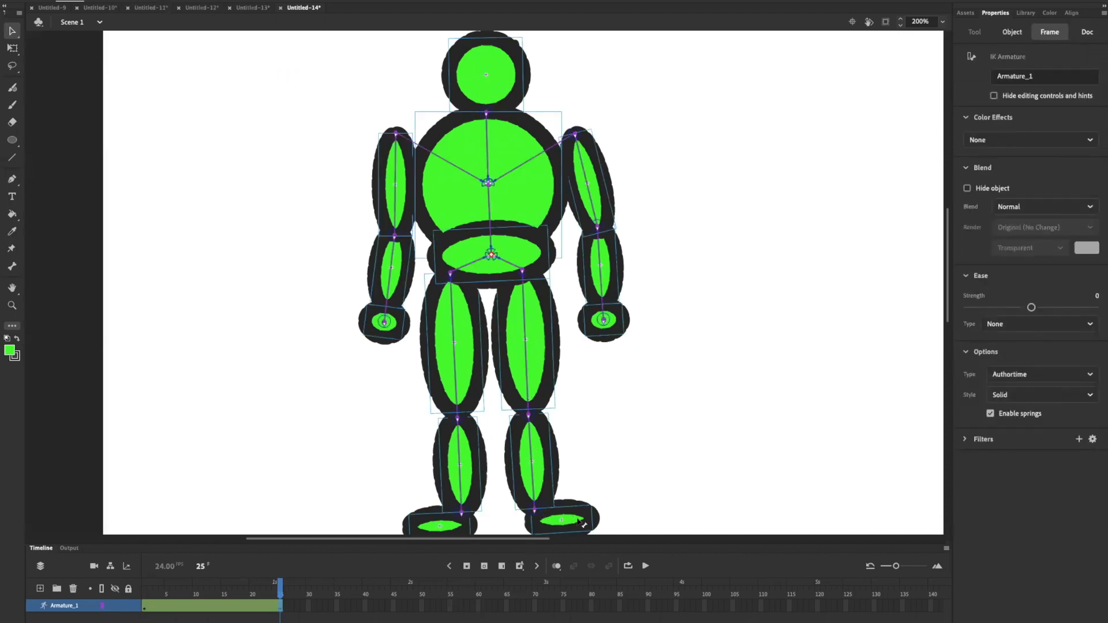
- Pose the figure at frame 25 with the right toes raised, the right hand drawn inward and the left arm bent outward
left_click_drag(590, 515, 593, 495)
left_click(602, 319)
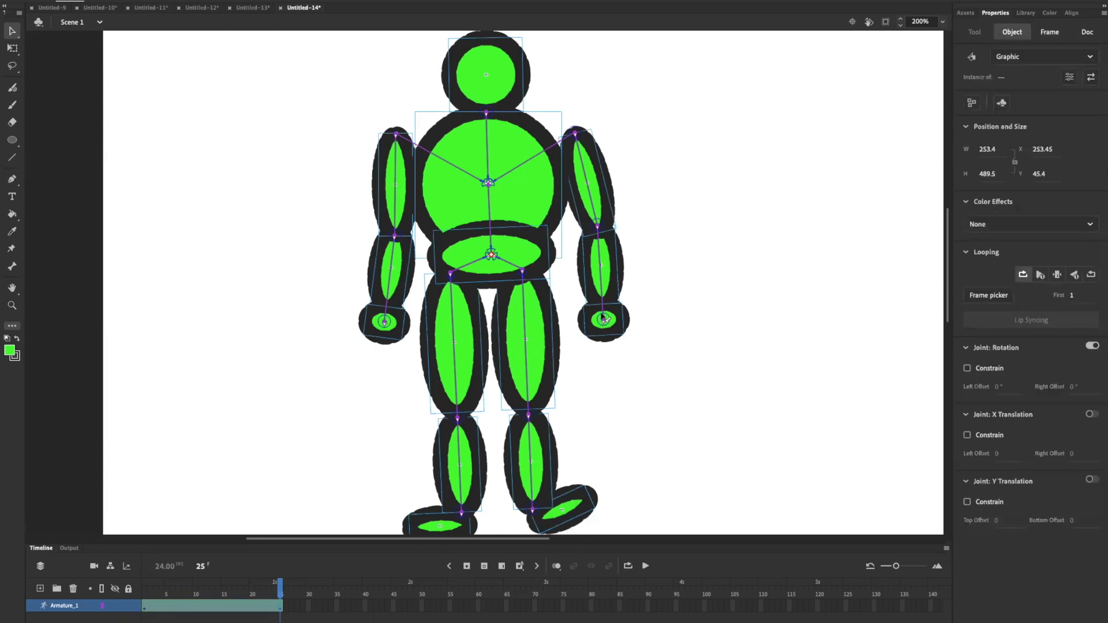
left_click_drag(603, 317, 590, 298)
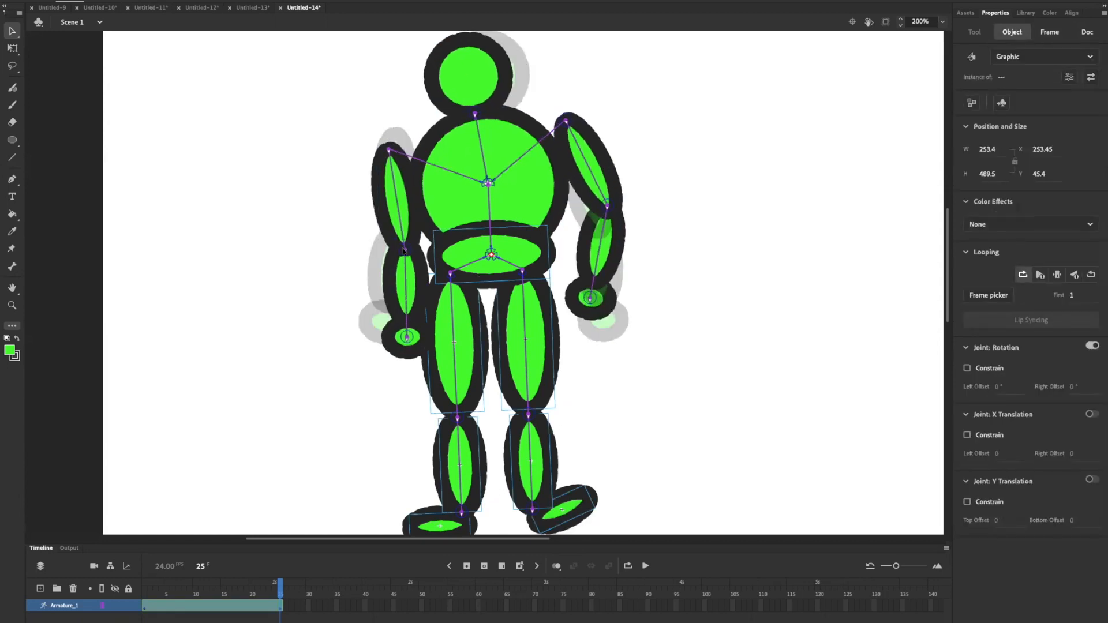
left_click_drag(397, 244, 346, 311)
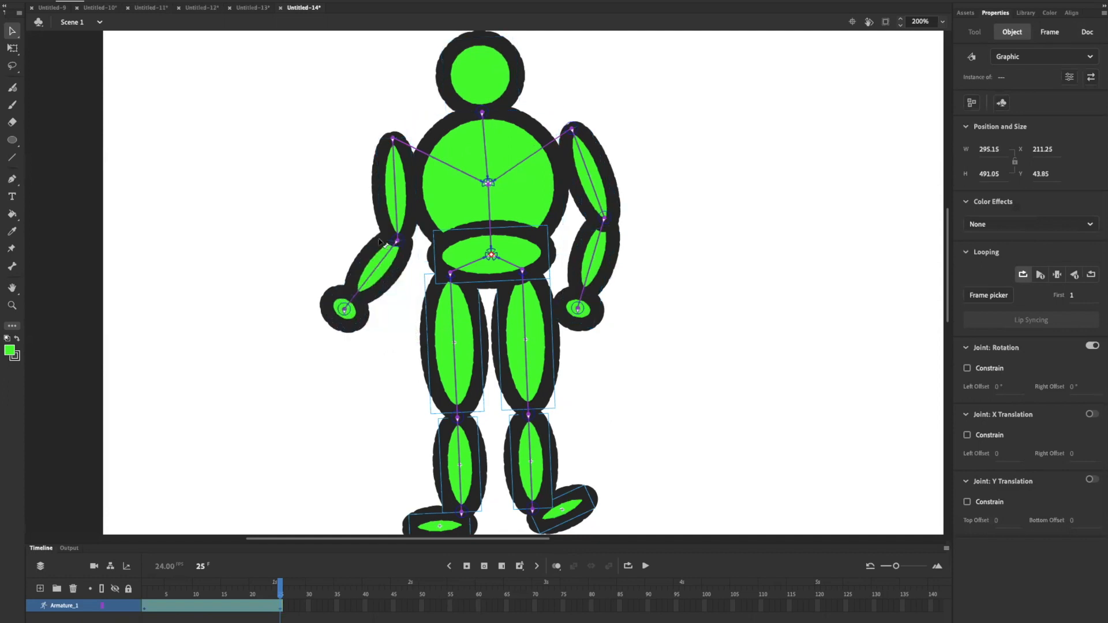
left_click_drag(376, 260, 359, 321)
left_click_drag(372, 238, 403, 123)
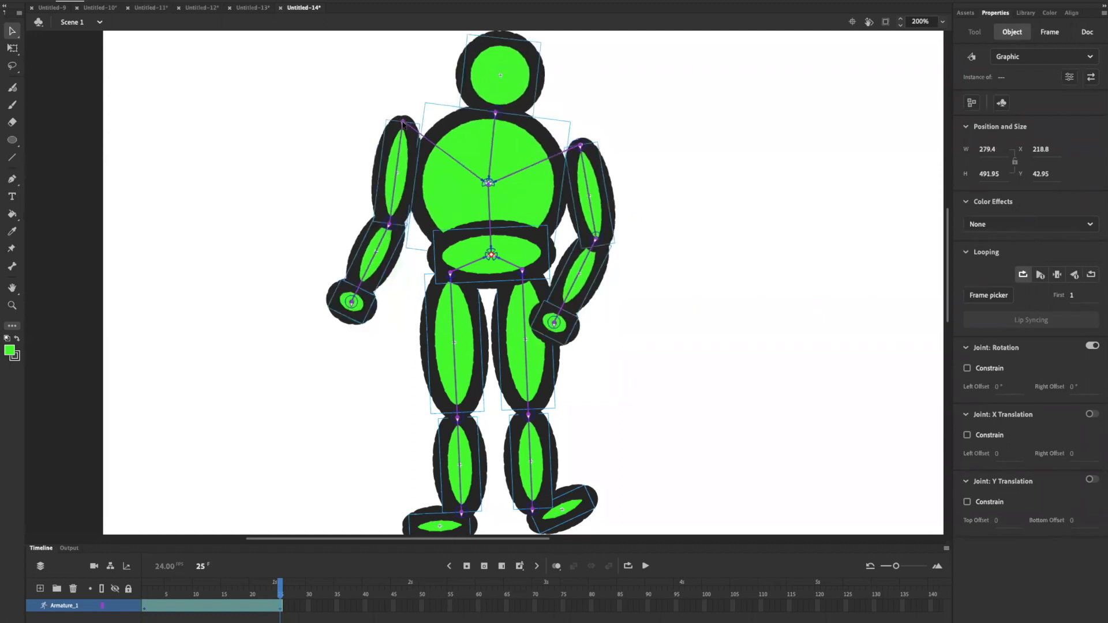
- Constrain the left upper-arm bone's joint rotation to -45° and 45° and swing that arm outward
left_click(403, 124)
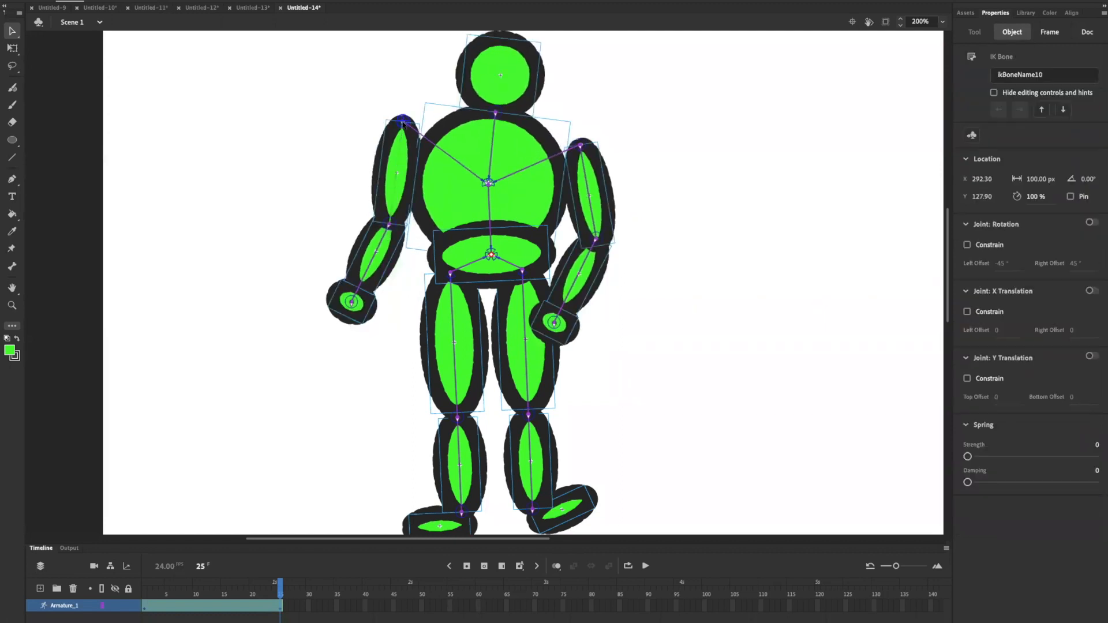
left_click(969, 246)
left_click_drag(393, 220, 367, 219)
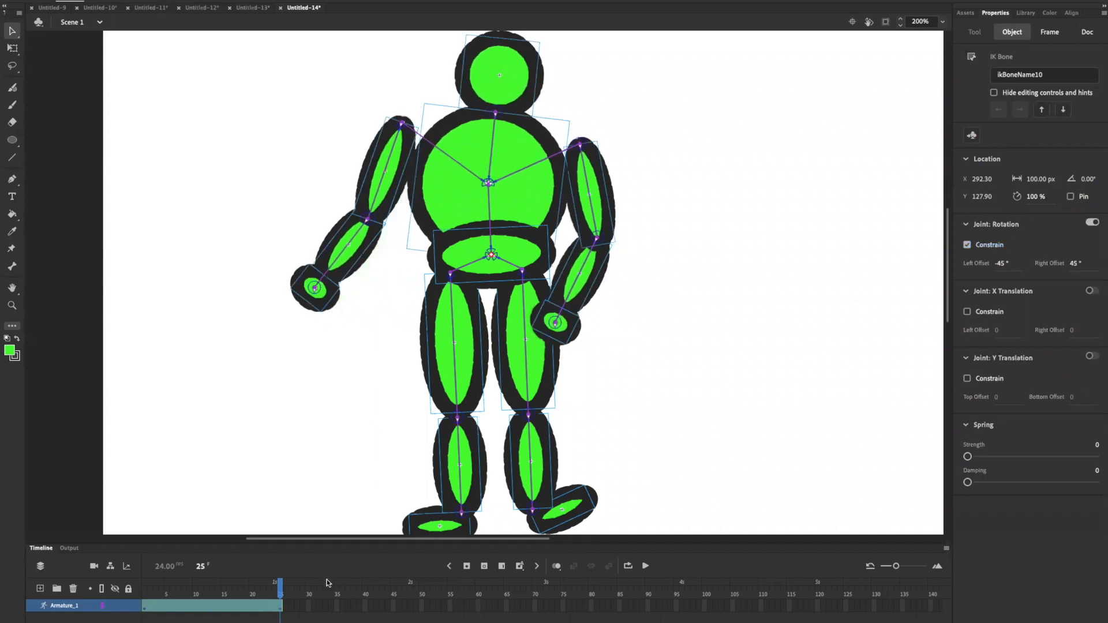
- Insert a keyframe at frame 47 on the Armature_1 layer
left_click(365, 615)
left_click(365, 606)
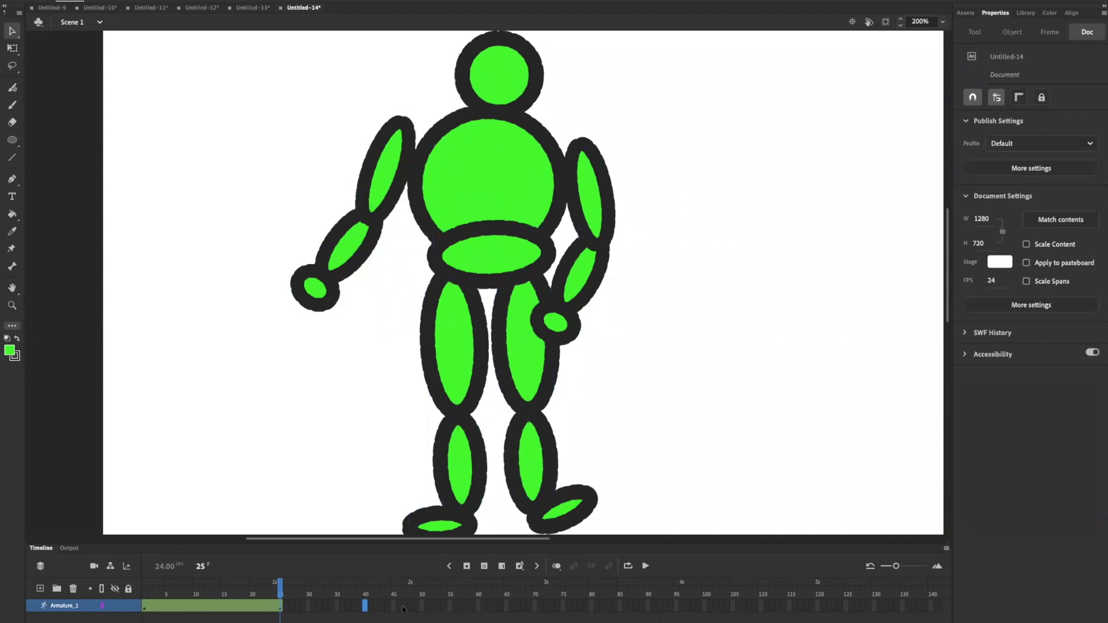
left_click(404, 609)
key("F6")
- Pose the figure at frame 47 with the left forearm raised, the torso upright and the right foot flat
left_click_drag(368, 219, 530, 454)
left_click_drag(442, 585, 406, 592)
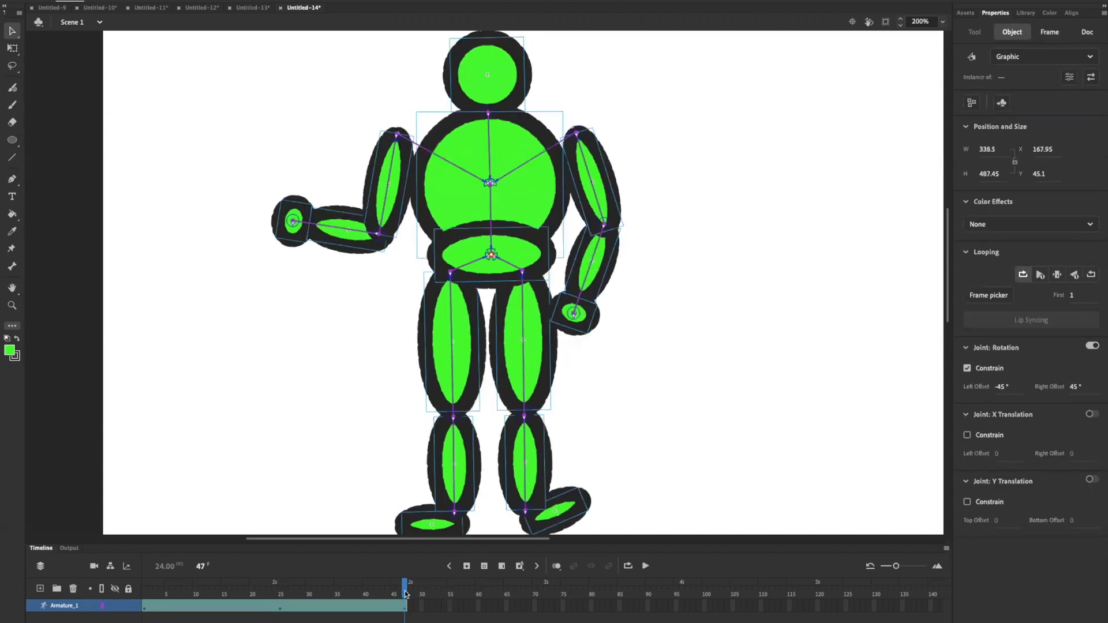
left_click_drag(586, 511, 588, 521)
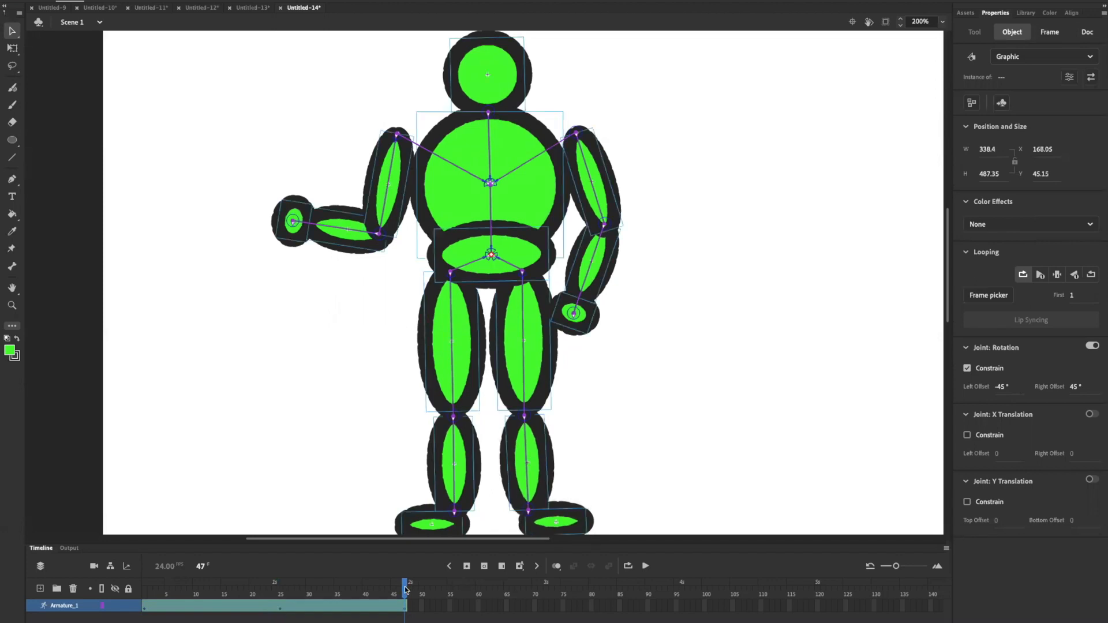
left_click(445, 595)
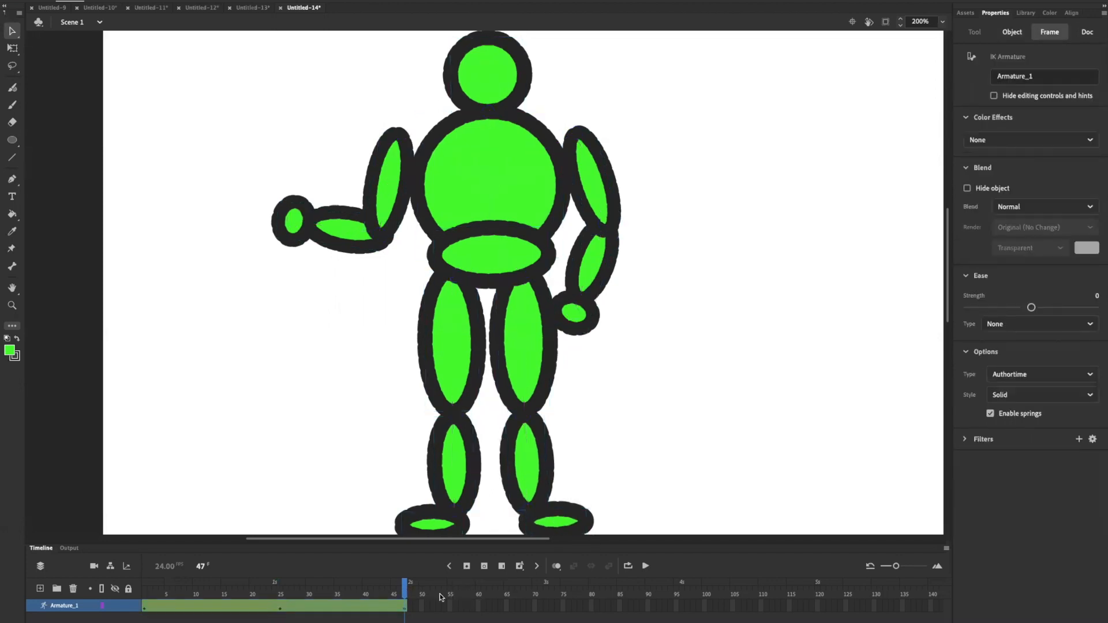
- Insert a keyframe at frame 65 on the Armature_1 layer and raise the right foot's toes in that pose
left_click(506, 606)
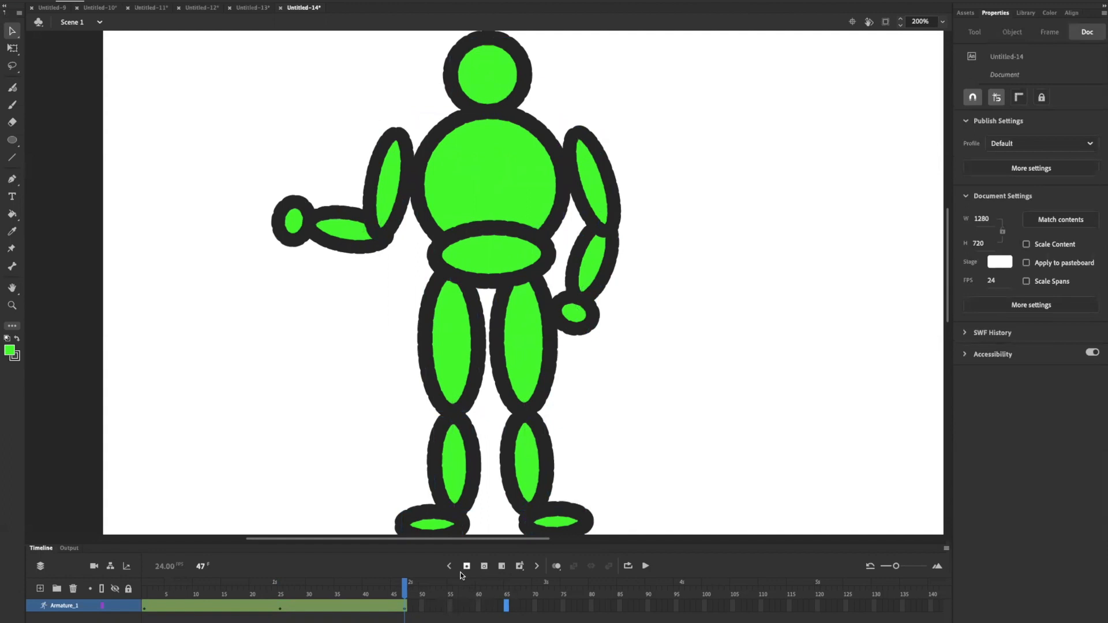
left_click(467, 567)
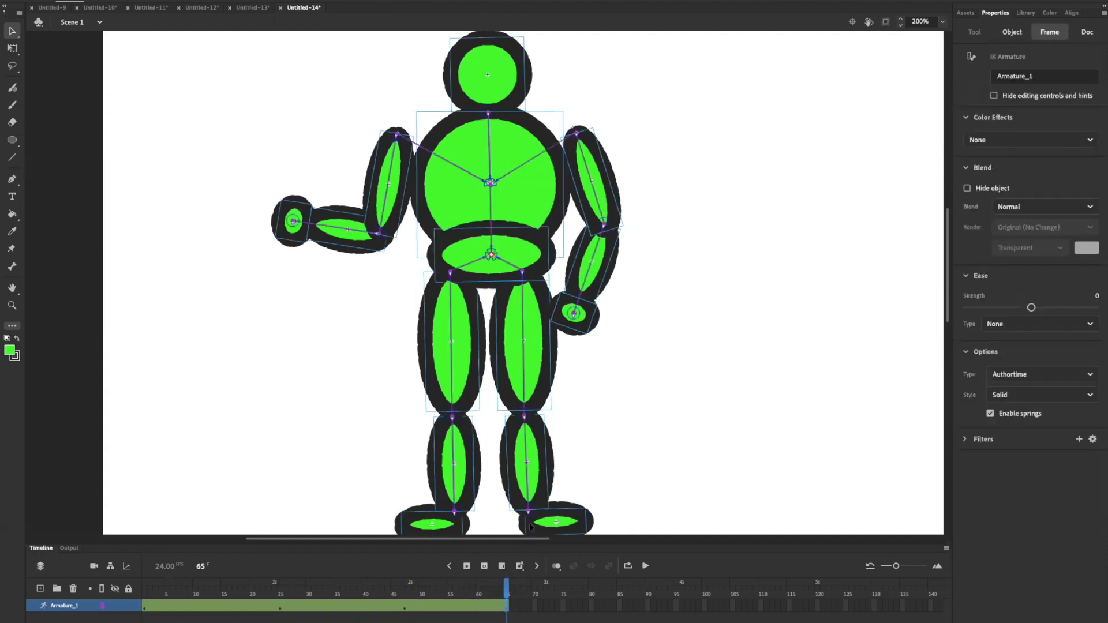
left_click_drag(589, 528, 582, 500)
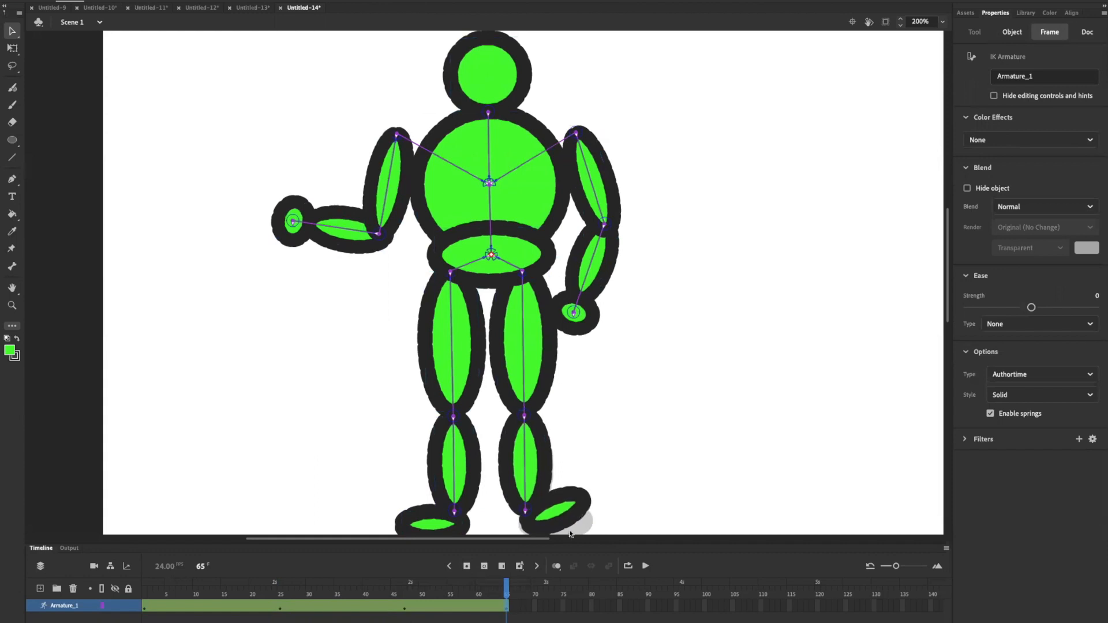
- Insert a keyframe at frame 75 on the Armature_1 layer and lower the right foot until it is flat
left_click(527, 594)
left_click(564, 600)
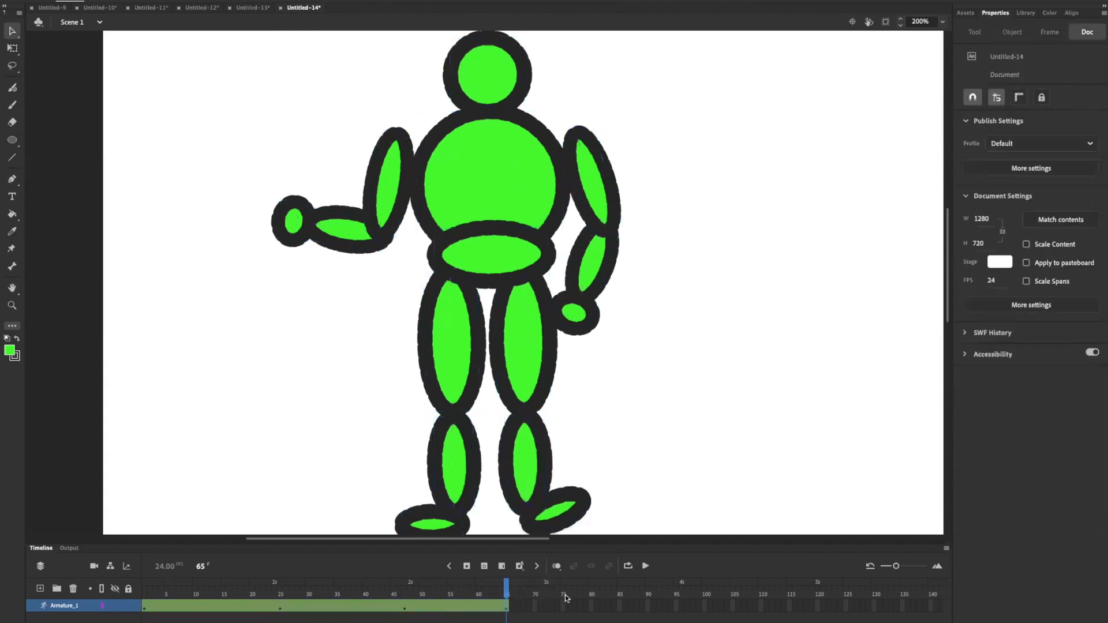
left_click(467, 566)
left_click_drag(589, 524, 595, 535)
- Test the movie to preview the humanoid's animation, and close the preview window
key("super+Return")
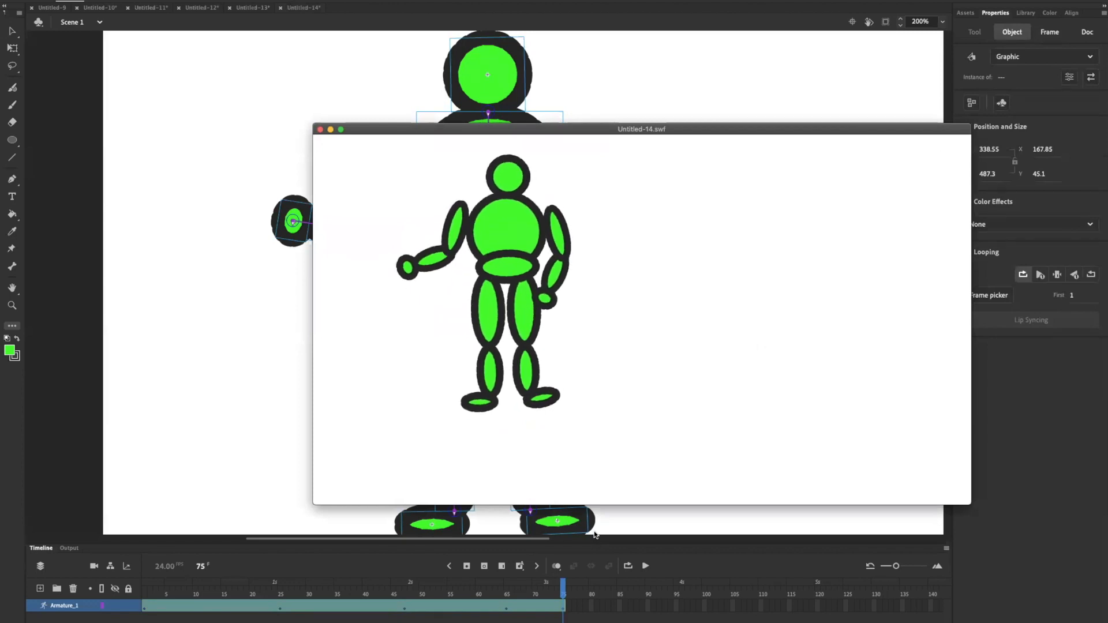
left_click(320, 130)
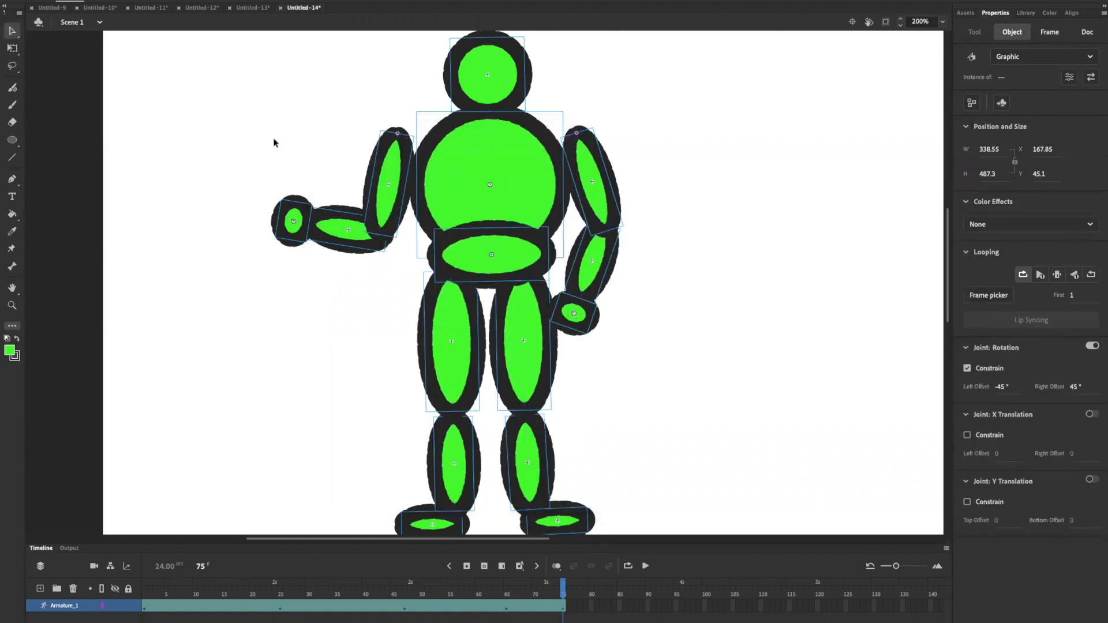